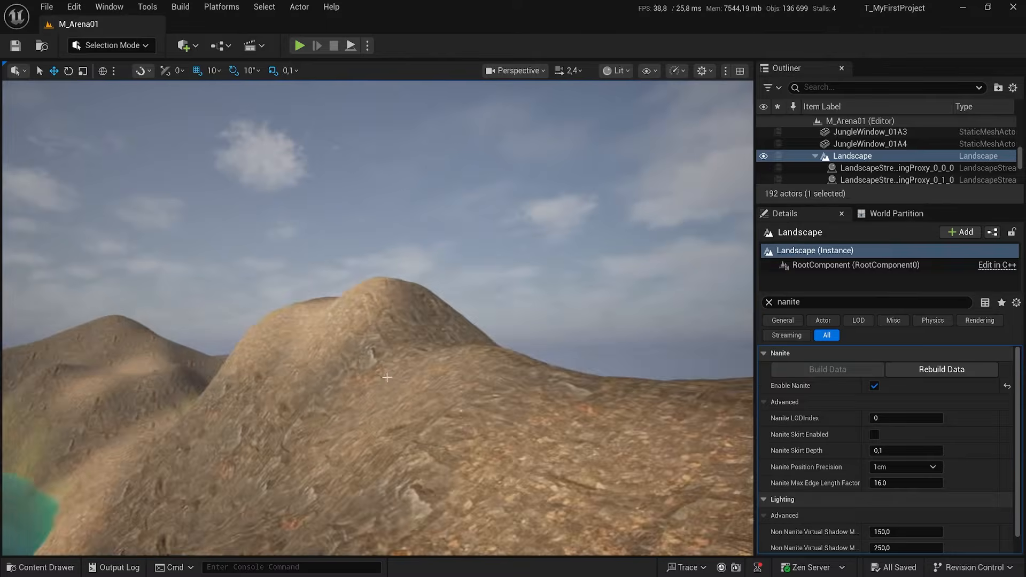
Look over the arena level, including its ruins, lake and surrounding hills.
key("s")
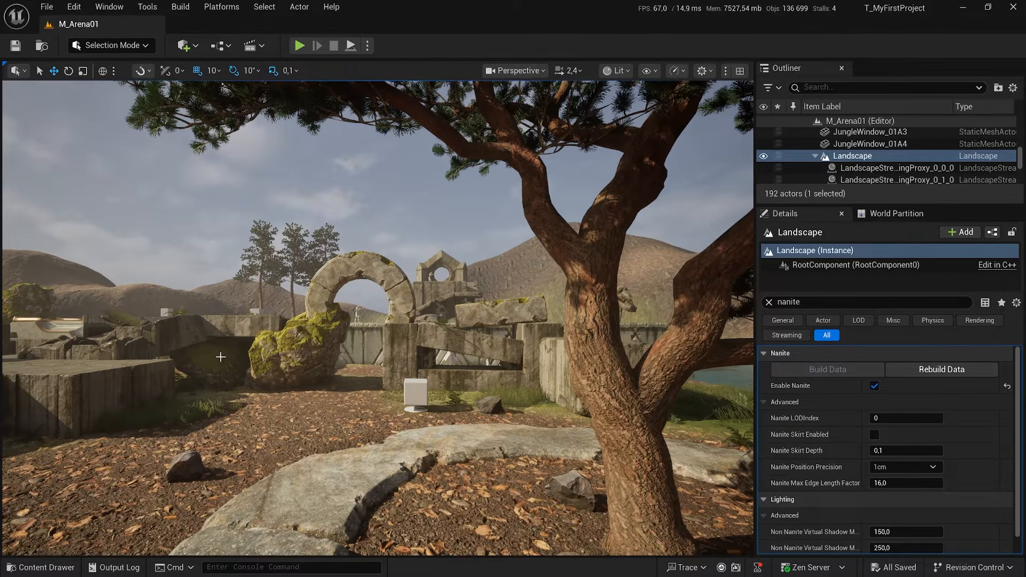
key("w")
right_click_drag(132, 300, 22, 286)
key("a")
right_click_drag(284, 325, 260, 323)
right_click_drag(451, 399, 465, 400)
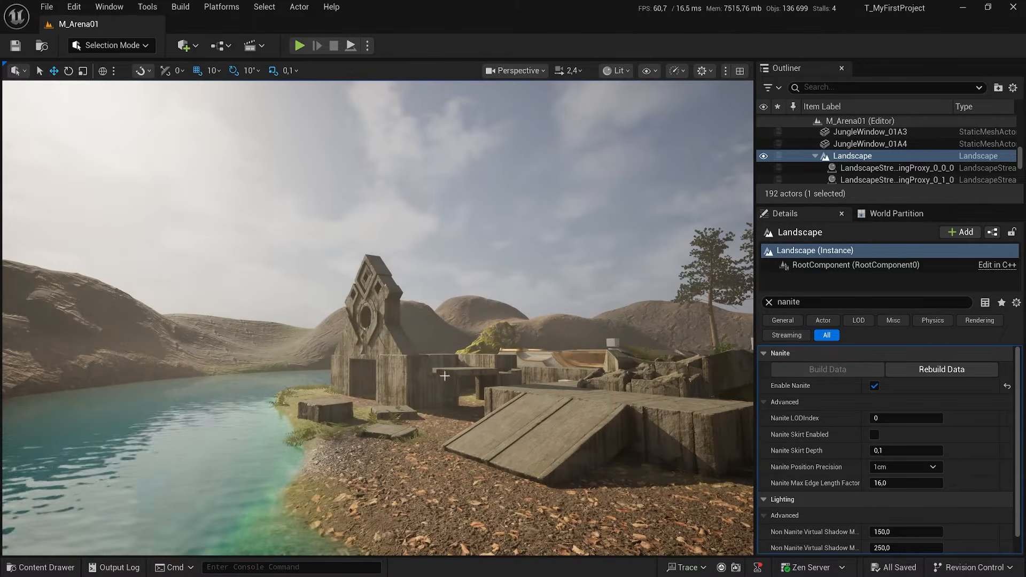
key("w")
key("e")
right_click_drag(390, 372, 467, 373)
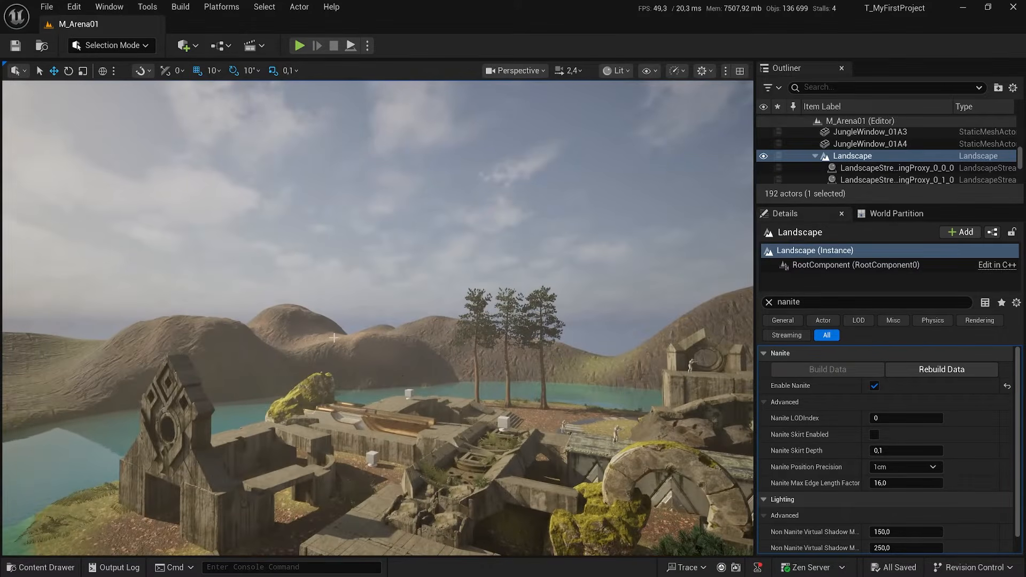
right_click_drag(403, 297, 443, 313)
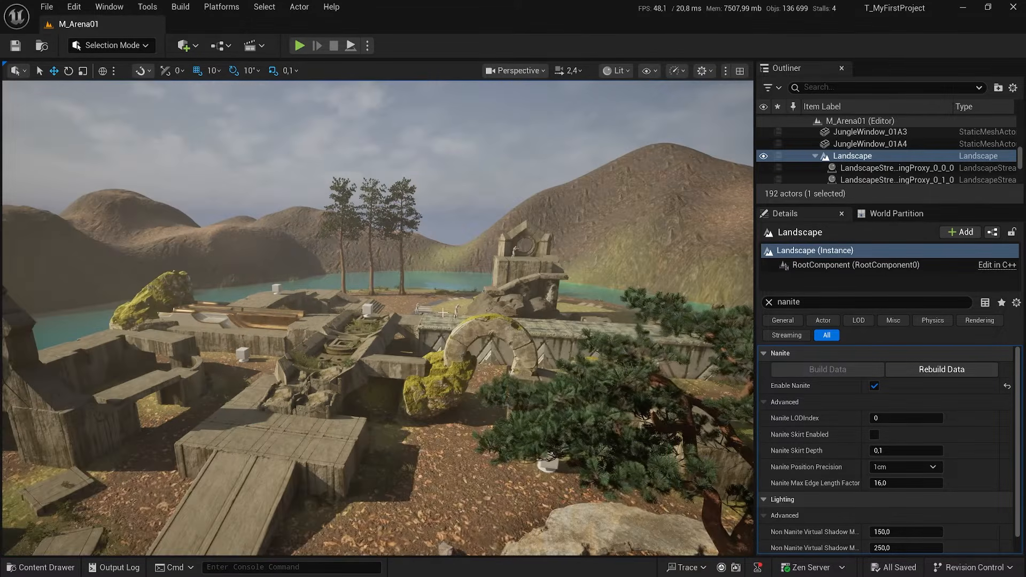
left_click(47, 7)
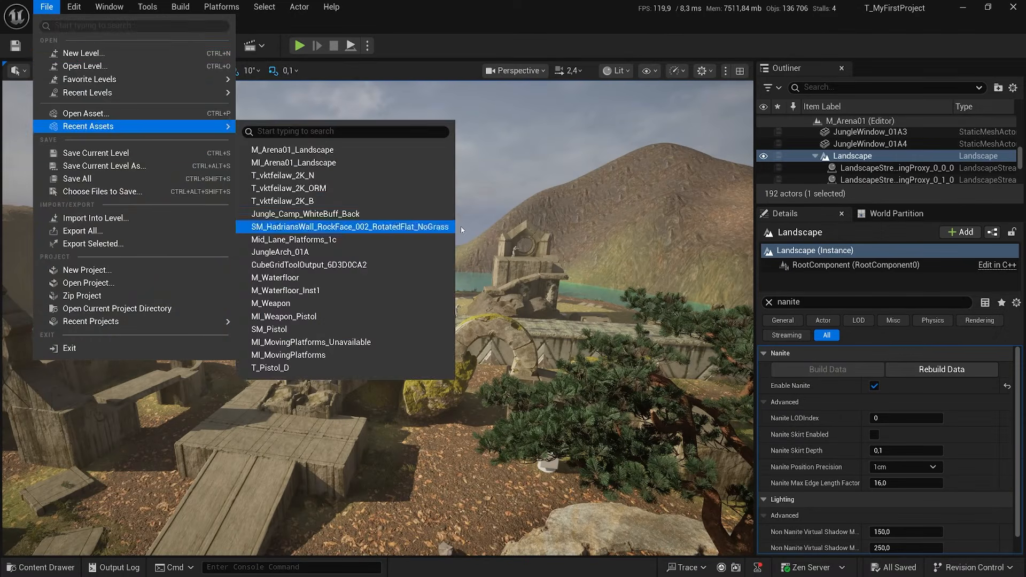
Examine the shape and rock texture of the landscape mountains around the lake, from afar and up close.
left_click(588, 220)
right_click_drag(637, 230, 700, 227)
right_click_drag(597, 252, 711, 256)
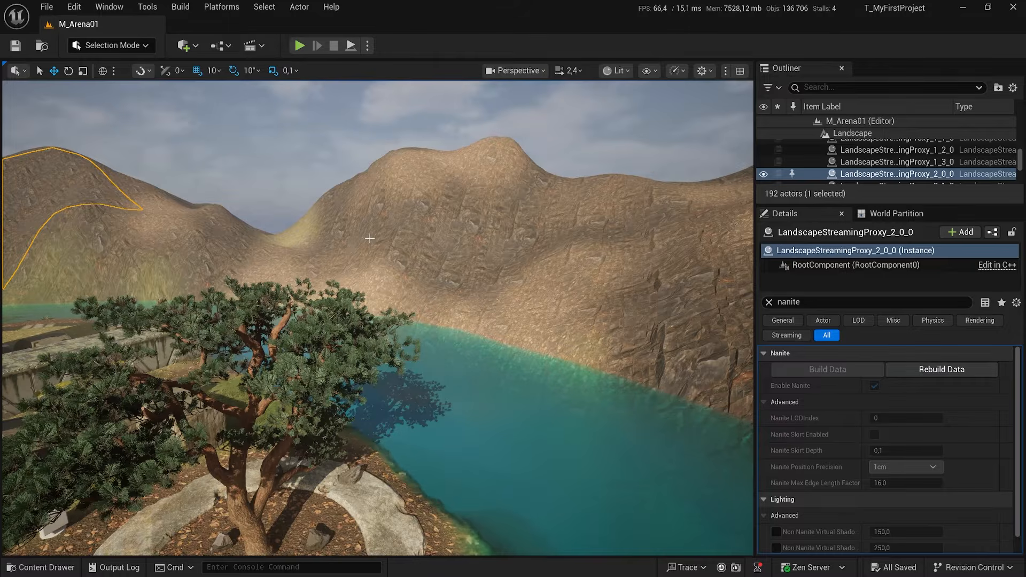
right_click_drag(420, 220, 299, 221)
key("d")
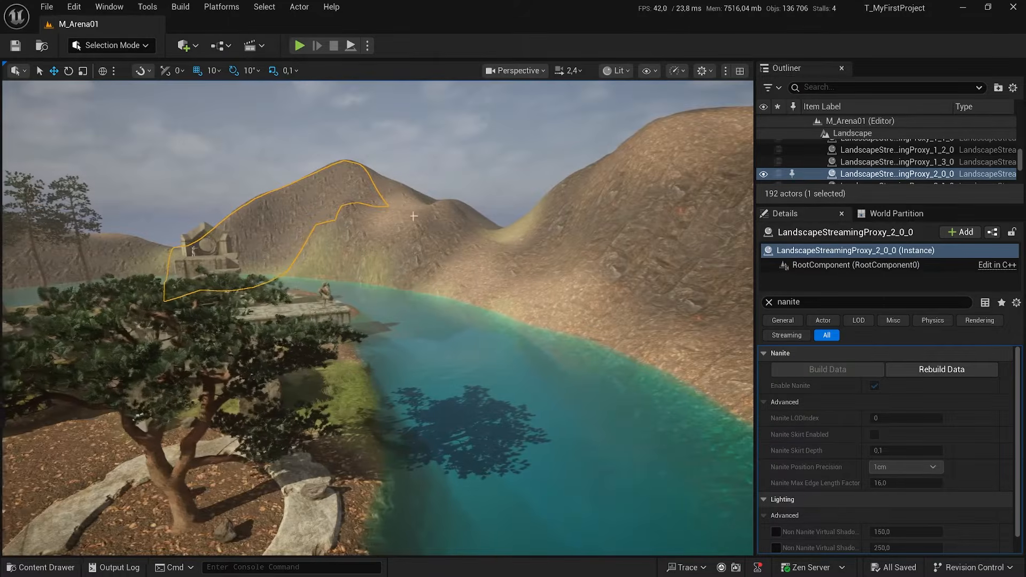
left_click(398, 240)
right_click_drag(398, 240, 422, 245)
key("w")
key("w")
right_click_drag(351, 193, 315, 194)
key("w")
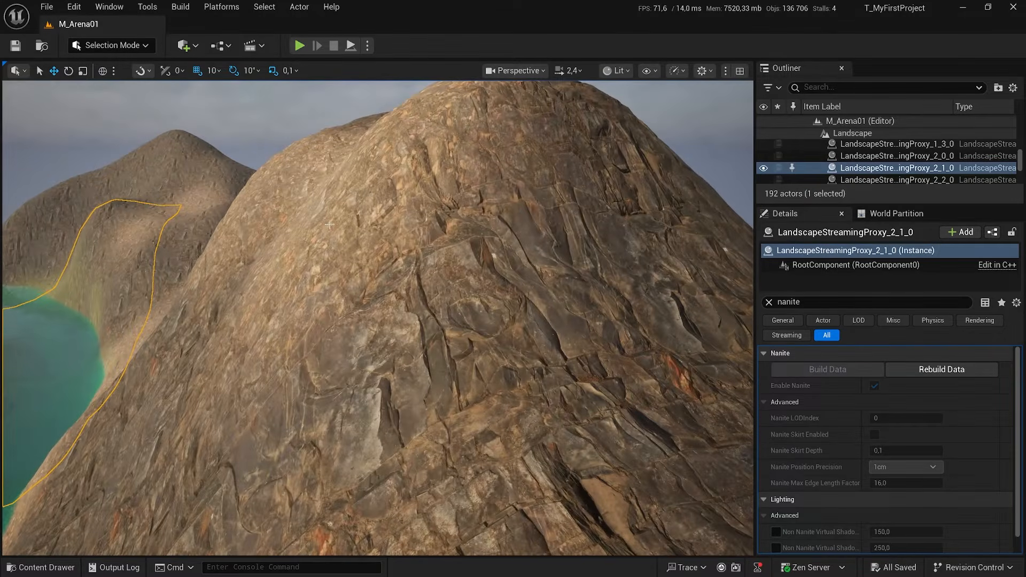
key("s")
mouse_move(368, 212)
right_mouse_down()
mouse_move(326, 201)
mouse_move(369, 212)
right_mouse_up()
key("w")
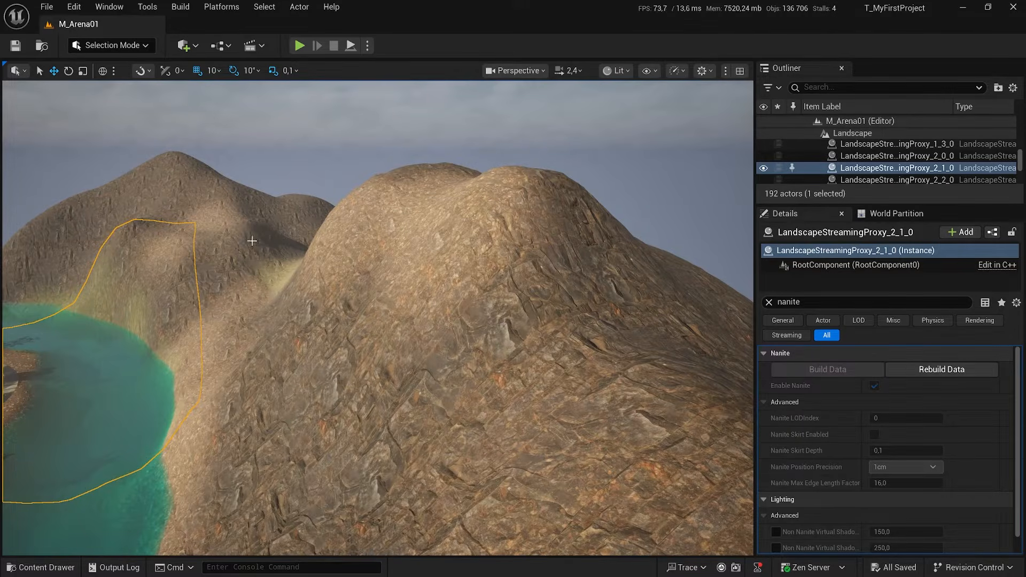
key("w")
right_click_drag(348, 229, 259, 222)
key("s")
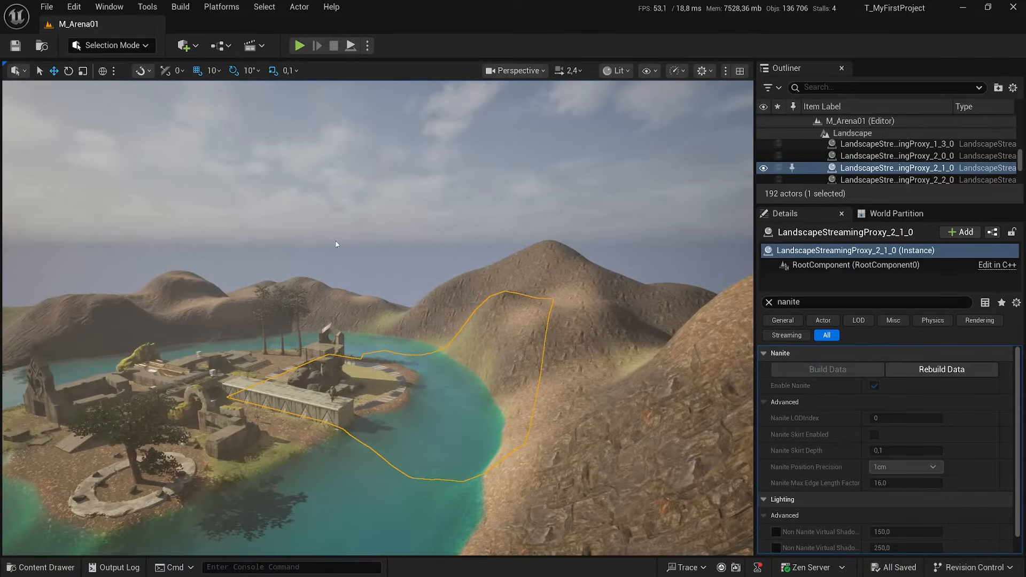
Create a new level from the Open World template.
left_click(46, 7)
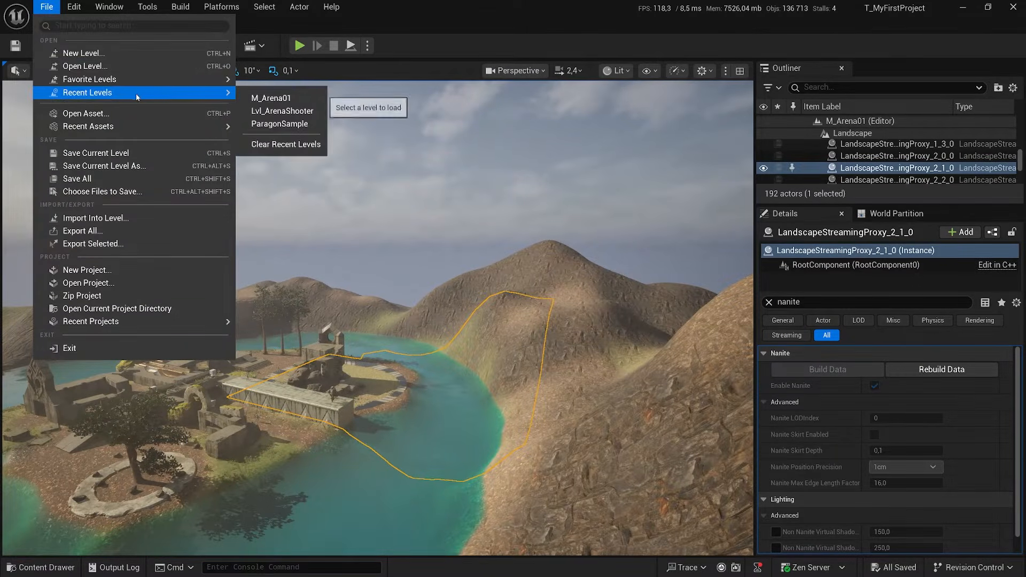
left_click(83, 53)
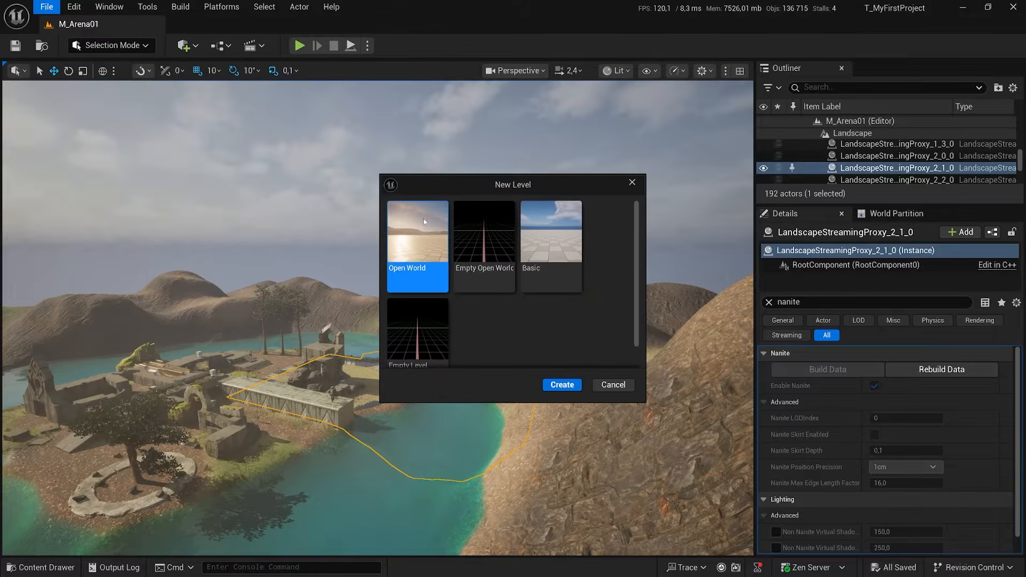
key("Escape")
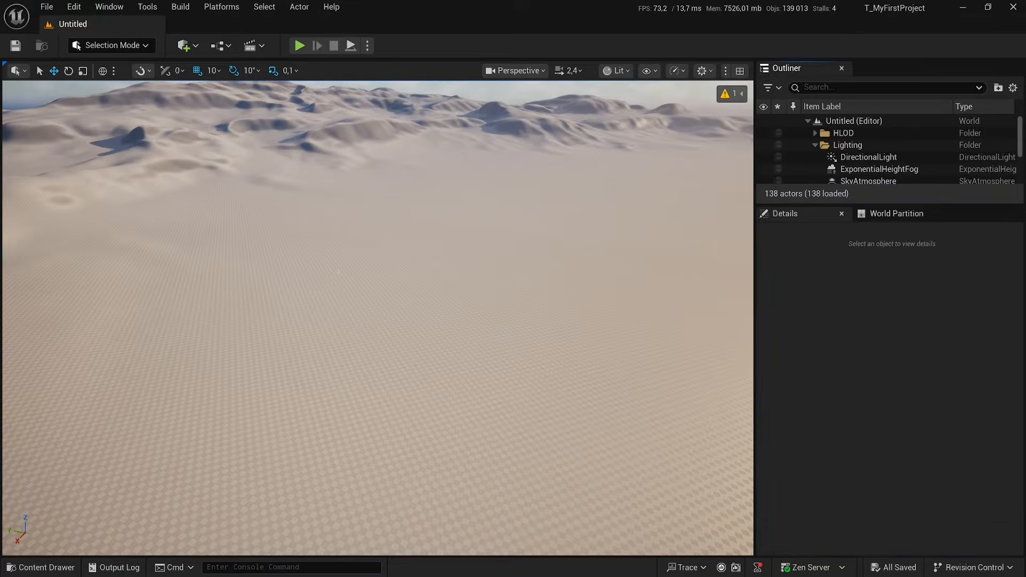
right_click_drag(338, 272, 339, 224)
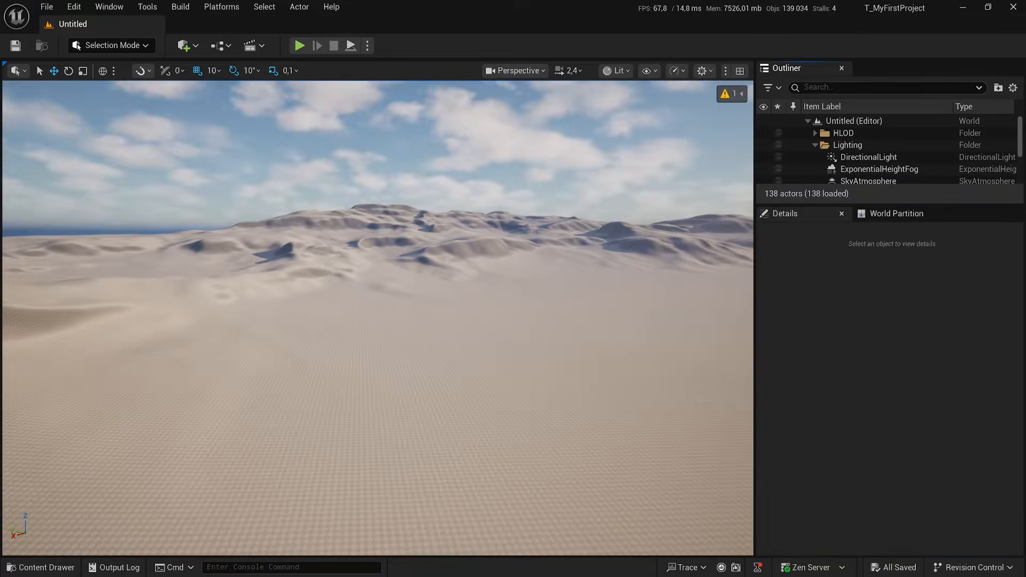
Examine the dunes of the new level up close, focusing on their slopes and surface grid.
right_click_drag(427, 270, 16, 279)
key("w")
scroll(378, 318, "up", 8)
scroll(378, 318, "up", 1)
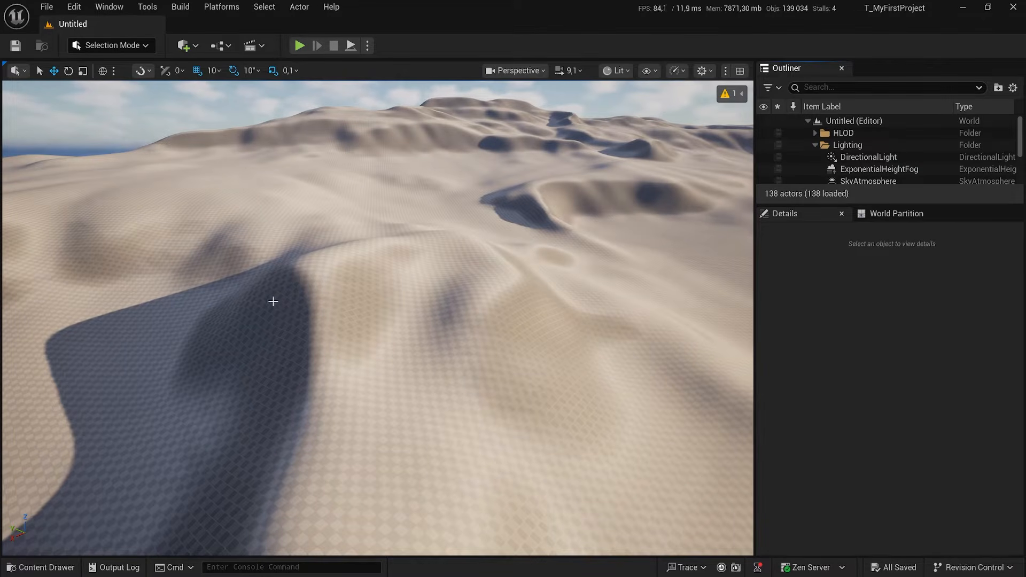
right_click_drag(312, 277, 316, 241)
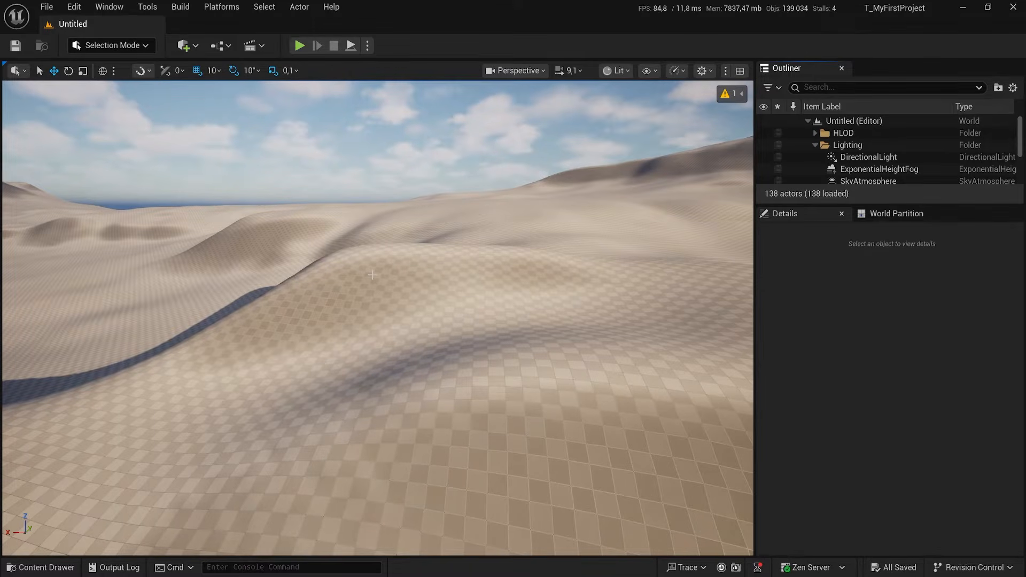
left_click_drag(422, 274, 300, 327)
mouse_move(541, 414)
left_mouse_down()
mouse_move(518, 444)
mouse_move(519, 465)
left_mouse_up()
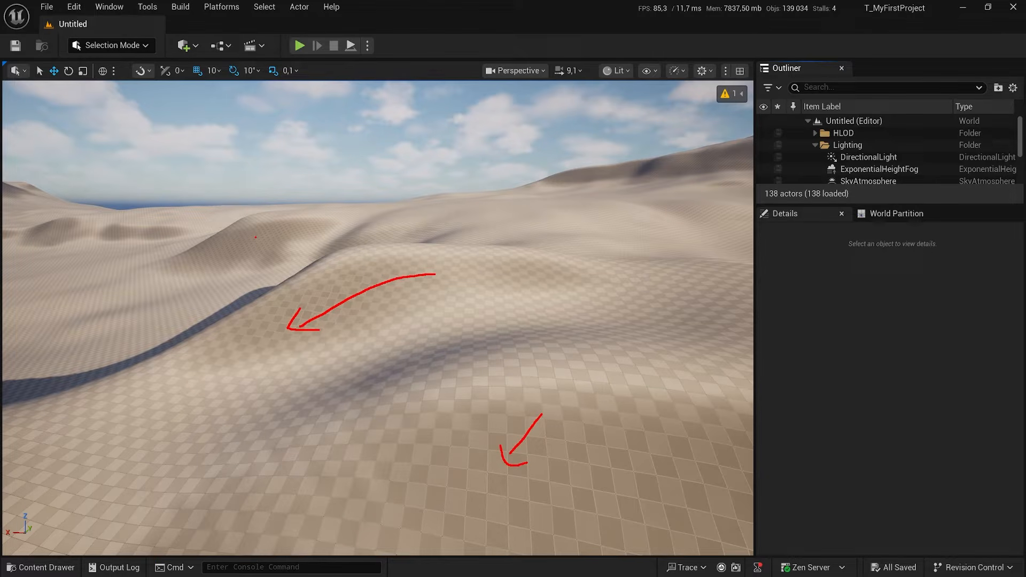
mouse_move(256, 237)
left_mouse_down()
mouse_move(233, 278)
mouse_move(295, 253)
left_mouse_up()
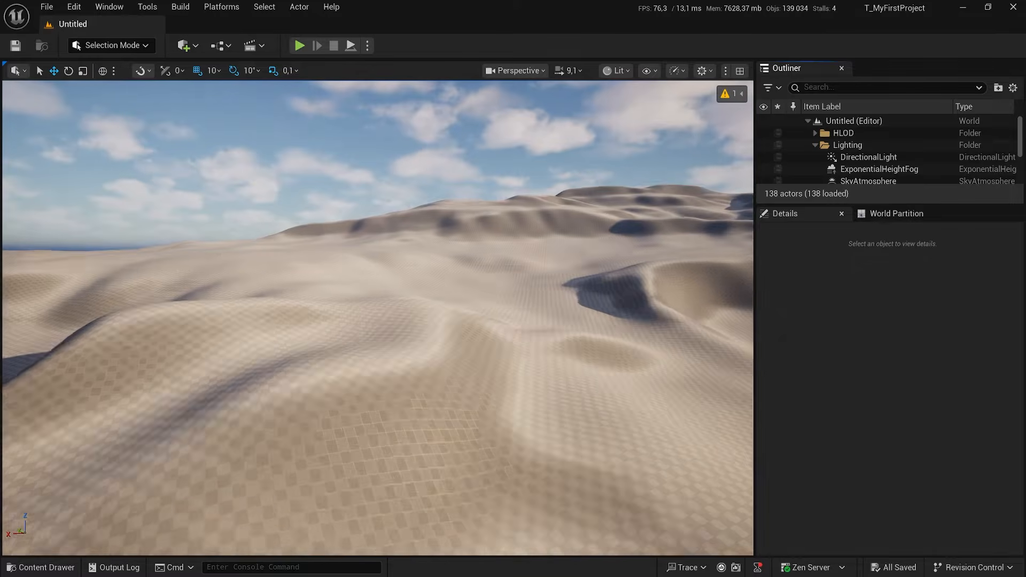
Survey the whole default landscape, comparing its flat middle area with the surrounding hills.
right_click_drag(378, 318, 443, 230)
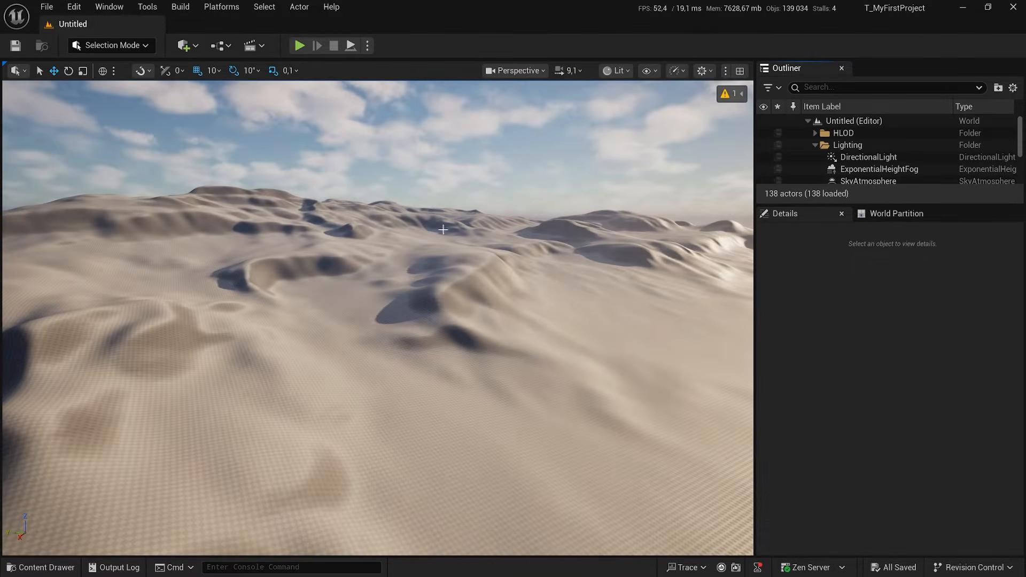
right_click_drag(421, 320, 539, 315)
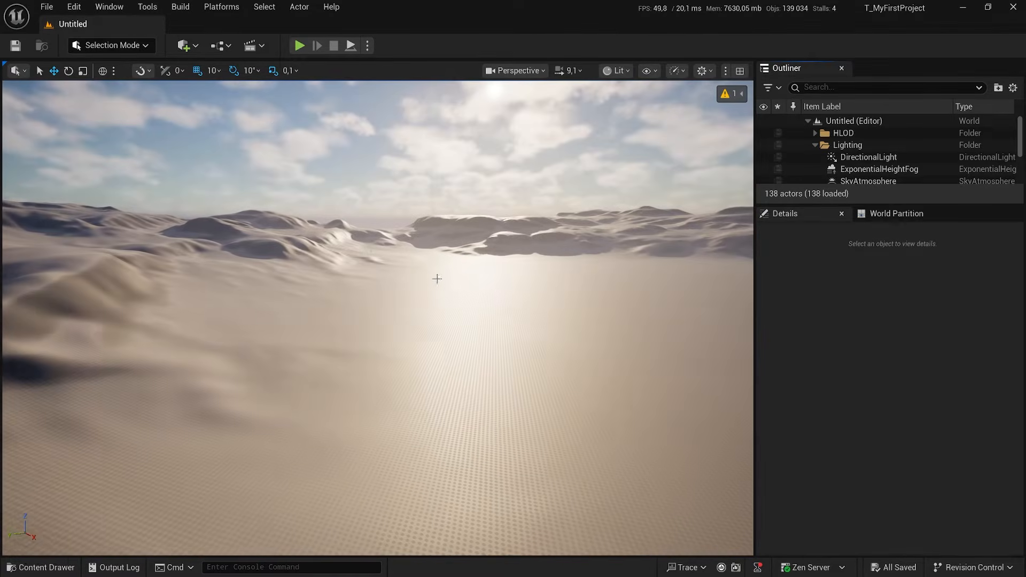
right_click_drag(554, 271, 668, 262)
mouse_move(517, 270)
right_mouse_down()
mouse_move(539, 269)
mouse_move(516, 270)
right_mouse_up()
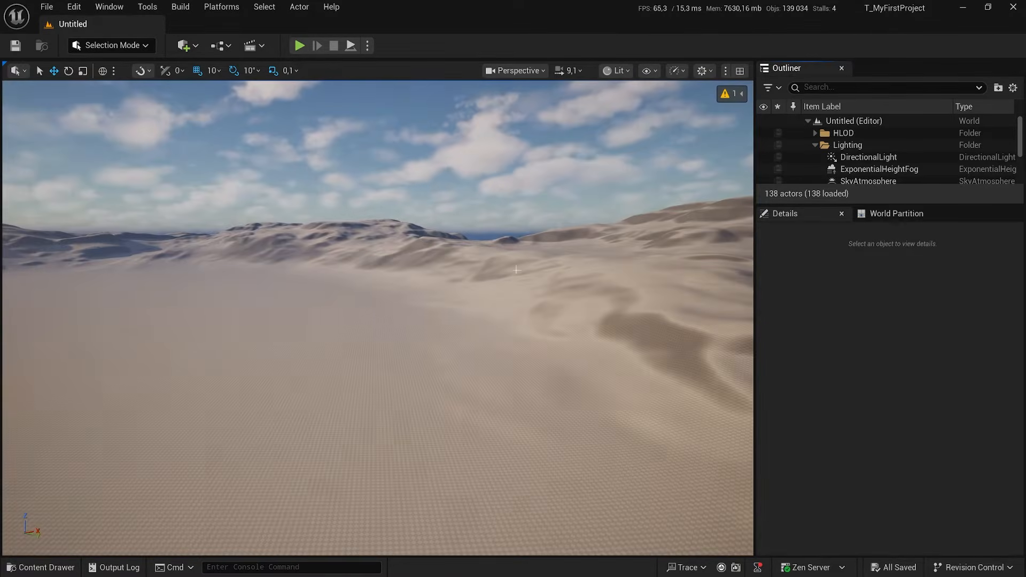
right_click_drag(327, 245, 277, 262)
key("w")
right_click_drag(396, 313, 369, 320)
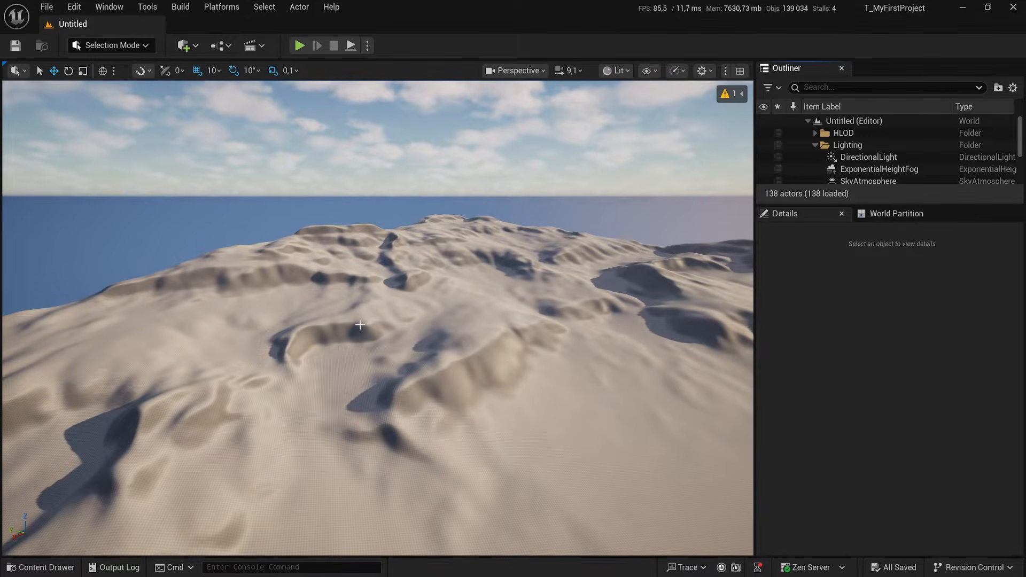
right_click_drag(366, 338, 386, 340)
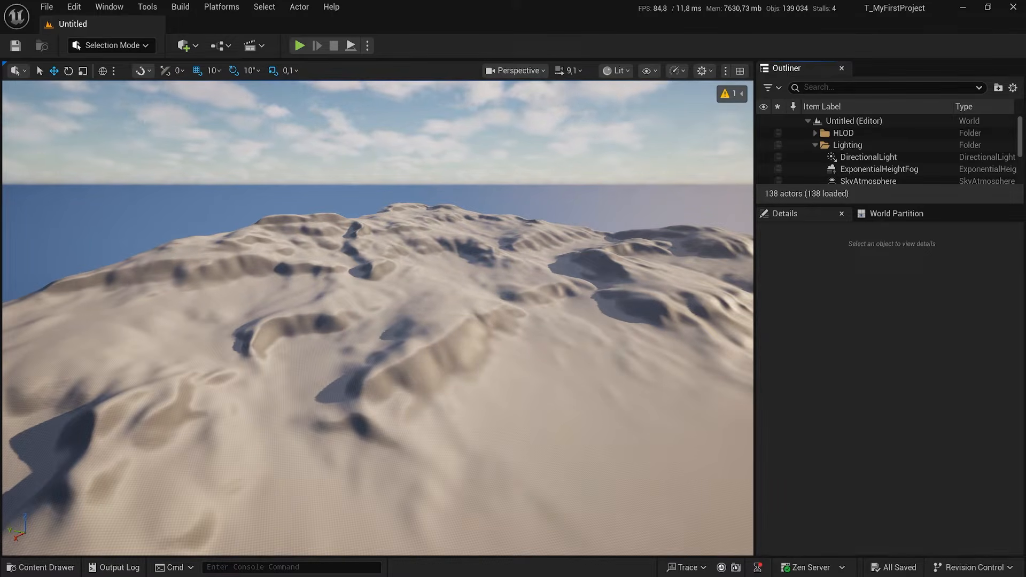
Switch the editor from Selection mode to Landscape mode.
left_click(128, 45)
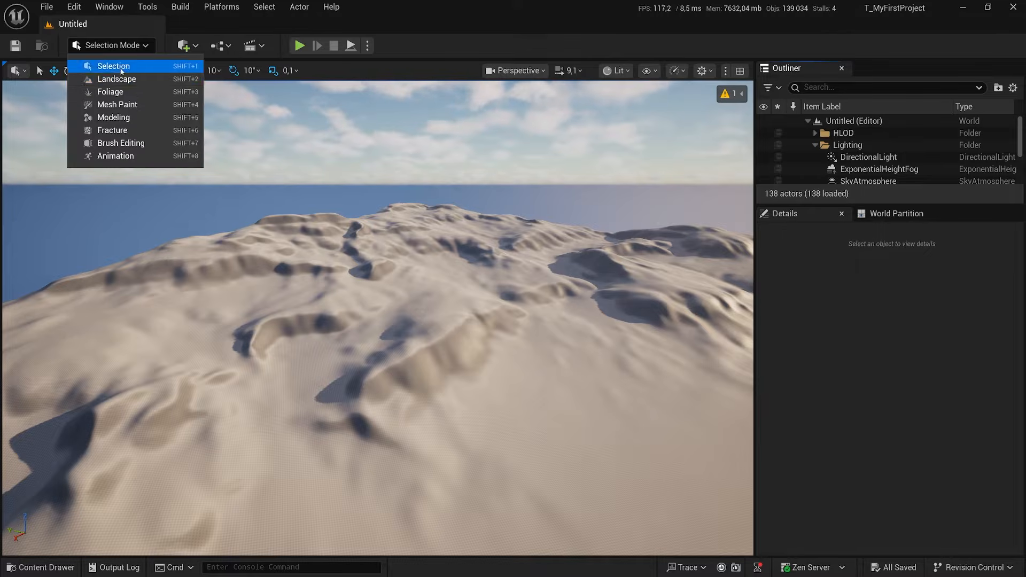
left_click(117, 81)
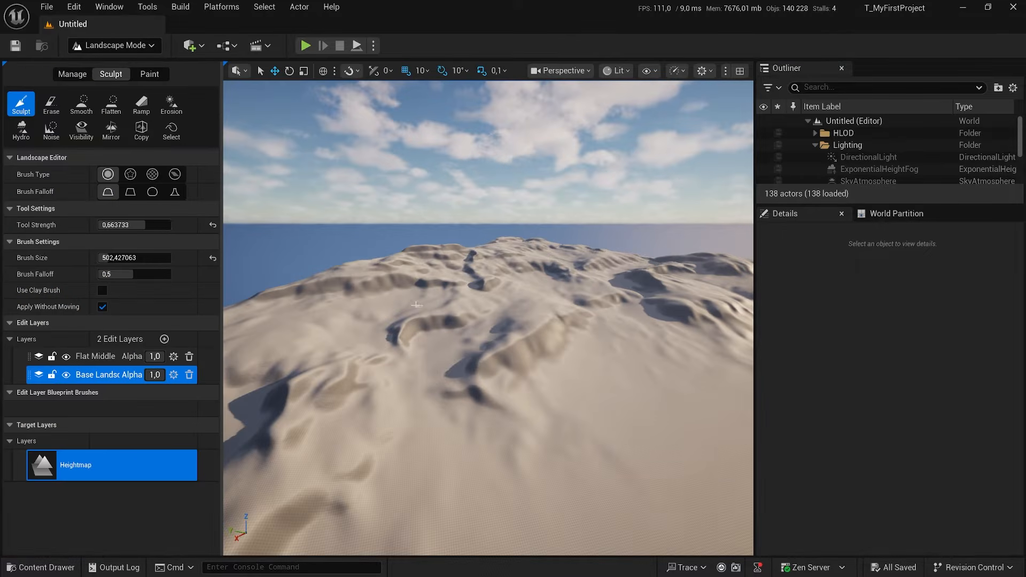
right_click_drag(521, 372, 535, 381)
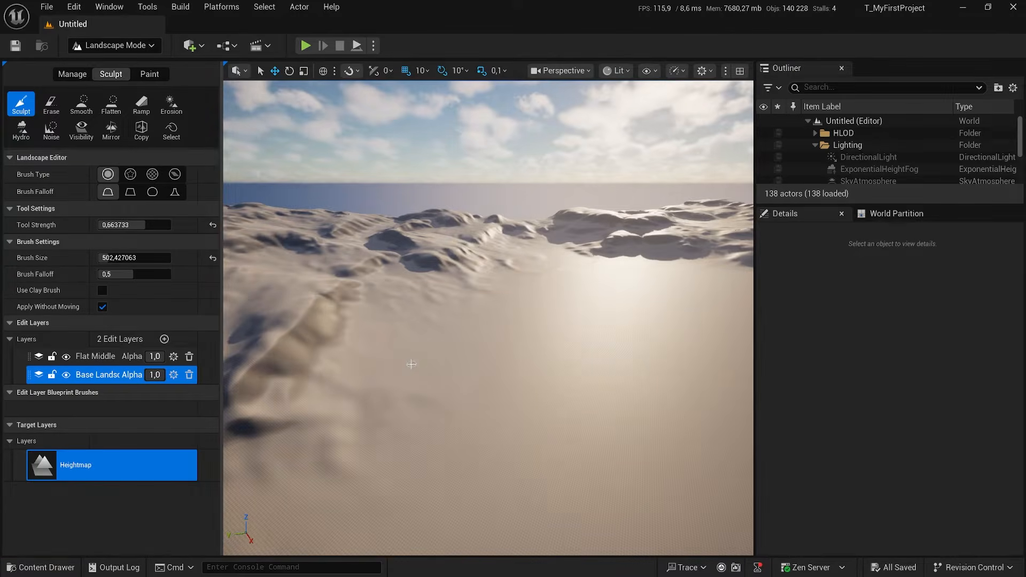
Try a short Sculpt stroke on the landscape's base layer and undo it.
right_click_drag(371, 372, 361, 366)
left_click_drag(371, 372, 396, 356)
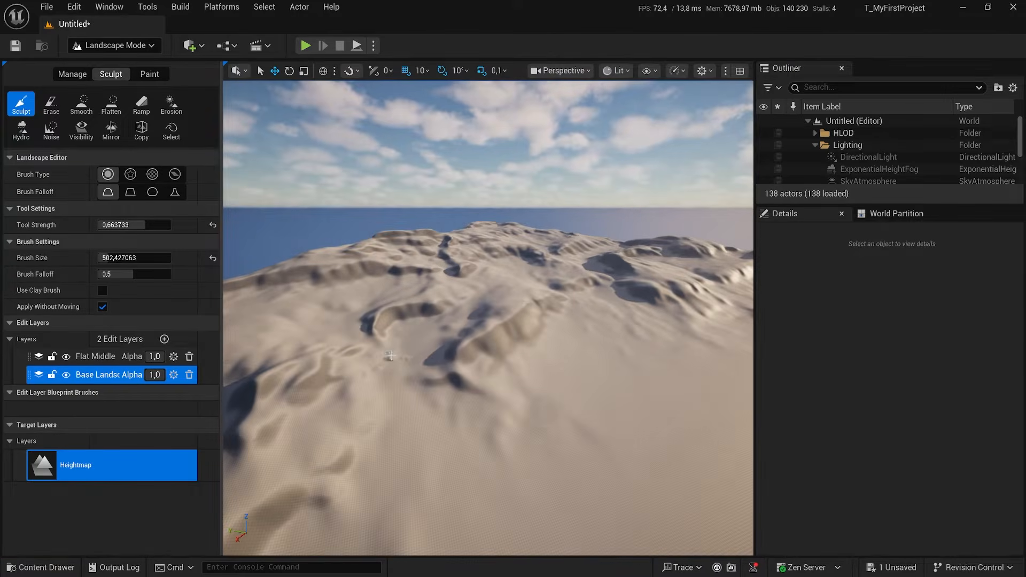
key("ctrl+z")
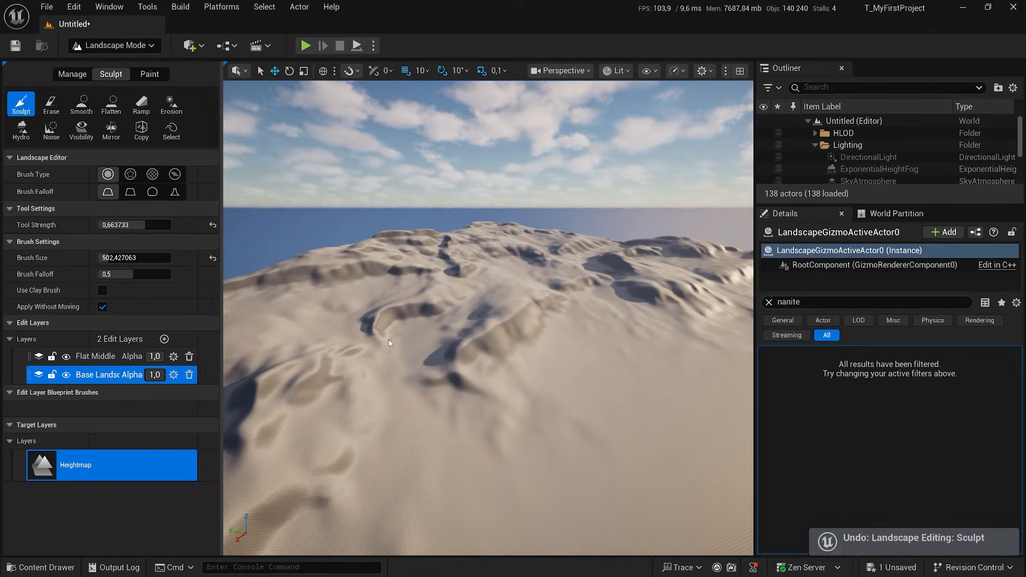
Activate the landscape's Blueprint management tool and set its blueprint brush to LandmassBrush_Erosion.
left_click(75, 74)
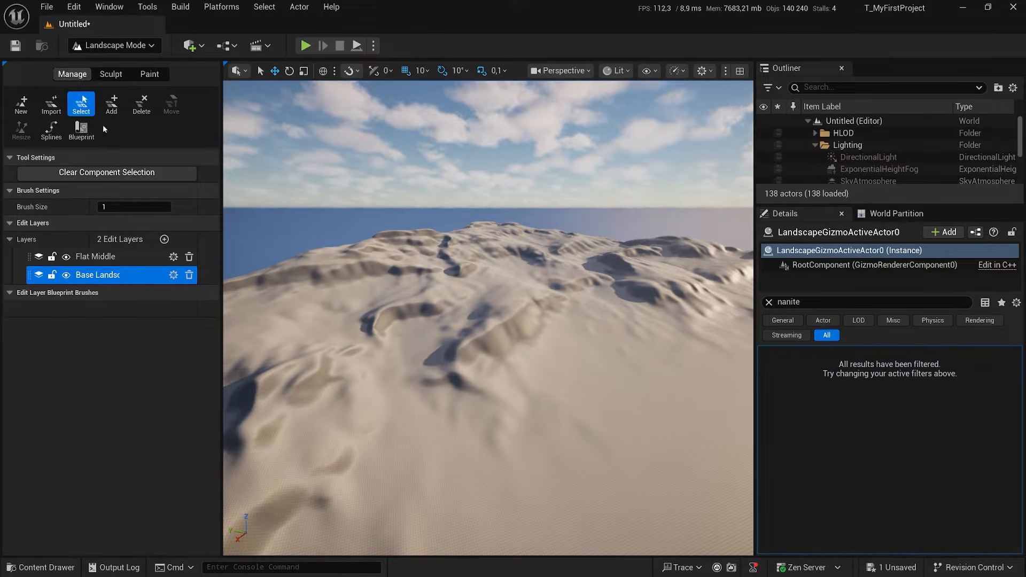
left_click(81, 130)
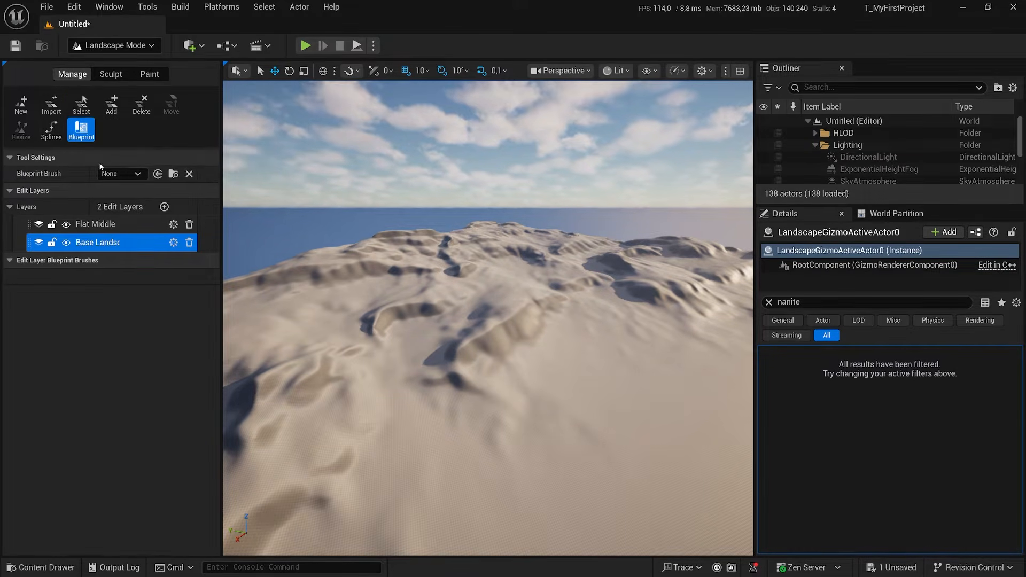
left_click(127, 174)
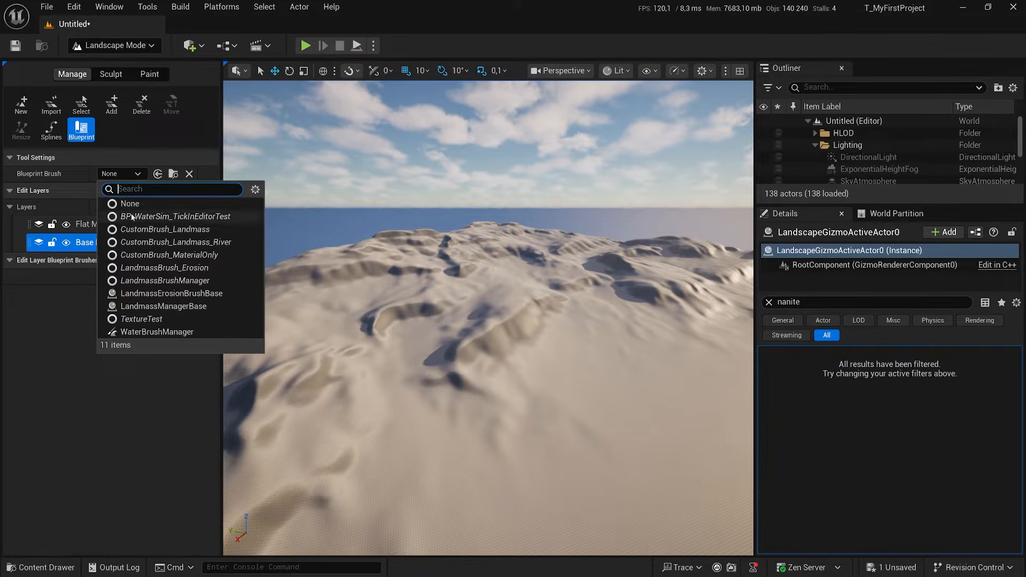
left_click(184, 272)
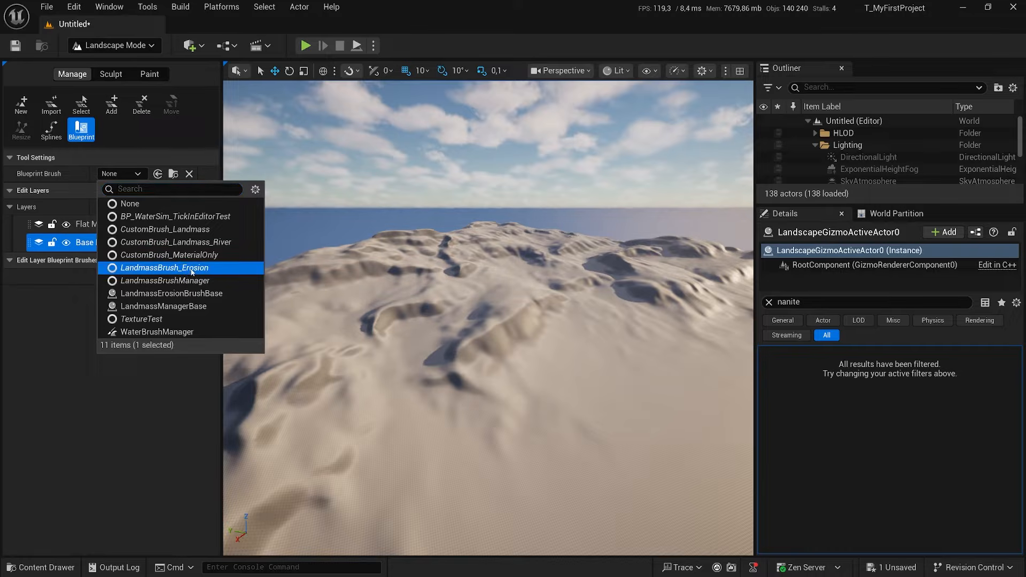
double_click(191, 273)
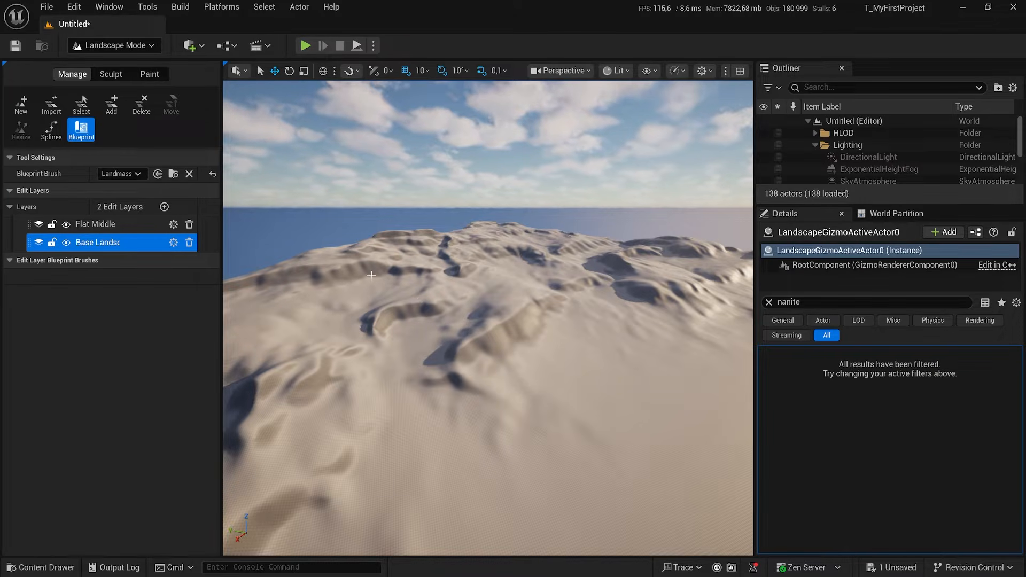
Add an edit layer of class Landscape Edit Layer above the Flat Middle layer.
left_click(117, 224)
left_click(164, 206)
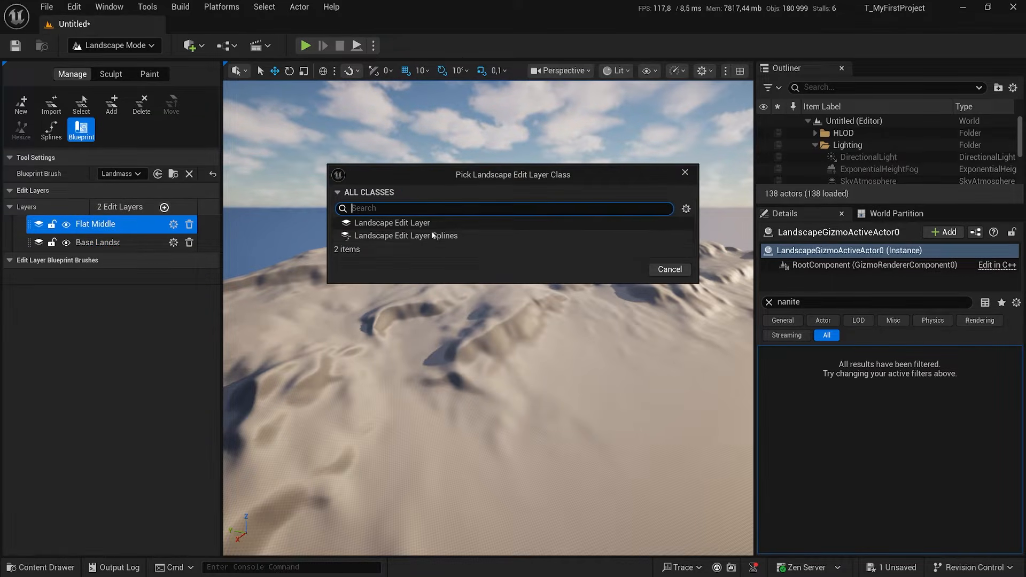
left_click(392, 223)
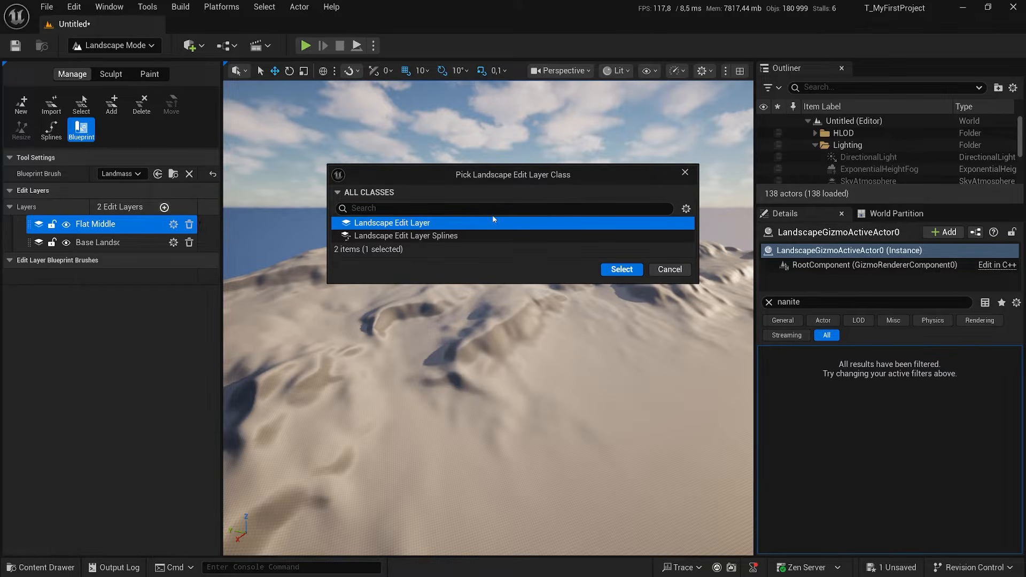
left_click(622, 269)
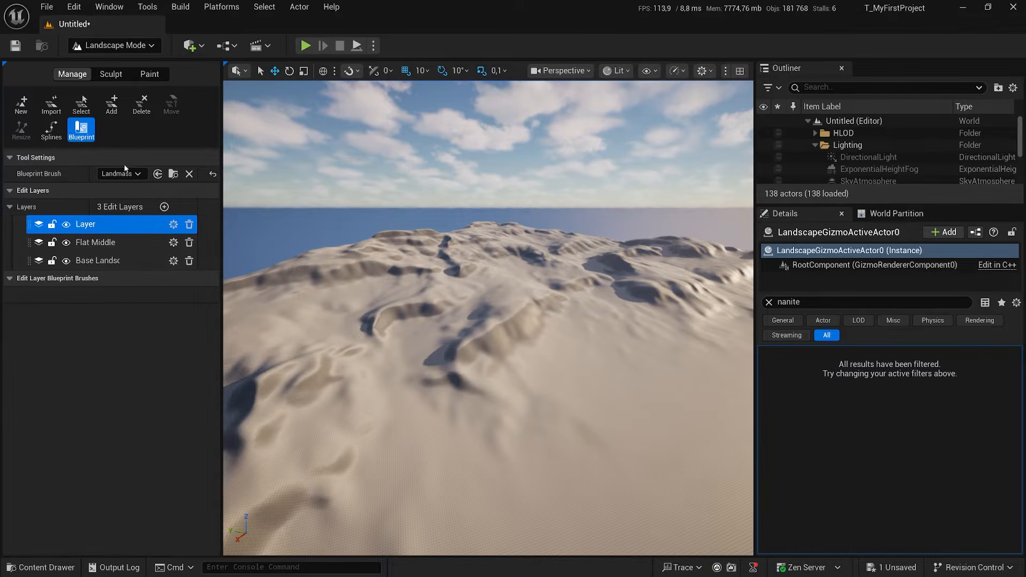
Place the Landmass erosion brush on the terrain in the new edit layer, and clear the nanite filter from its details.
left_click(483, 306)
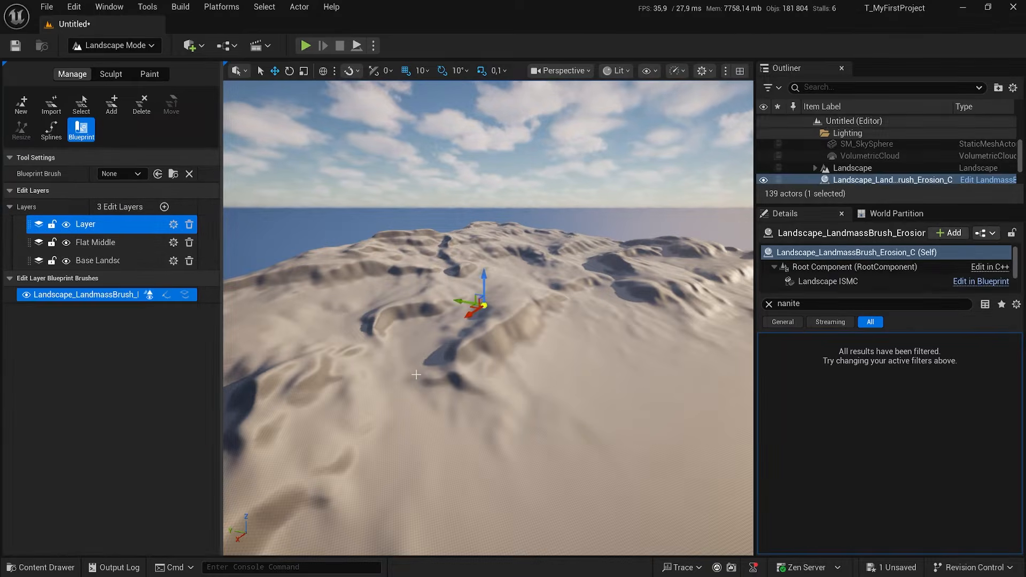
left_click(92, 297)
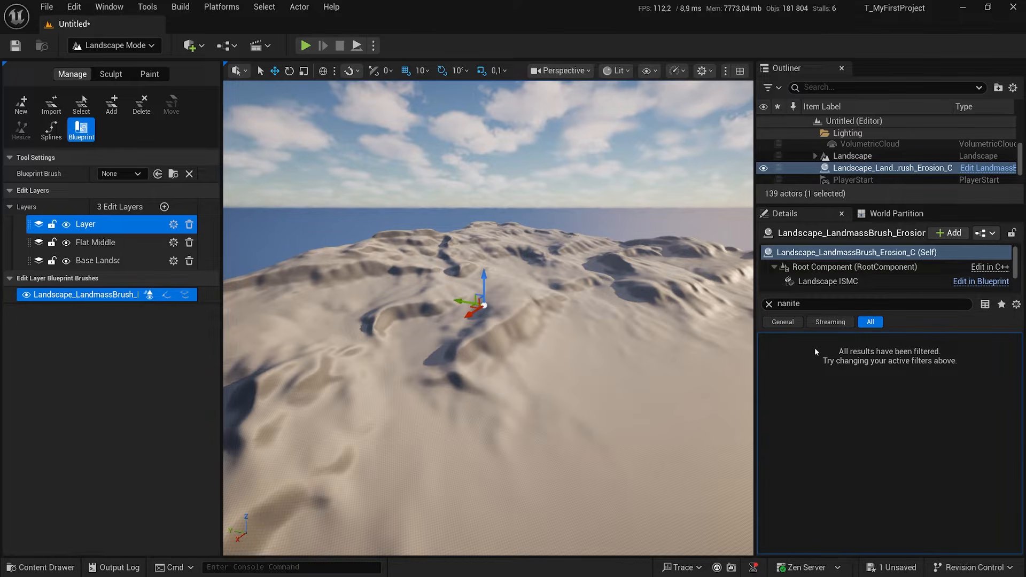
left_click(769, 305)
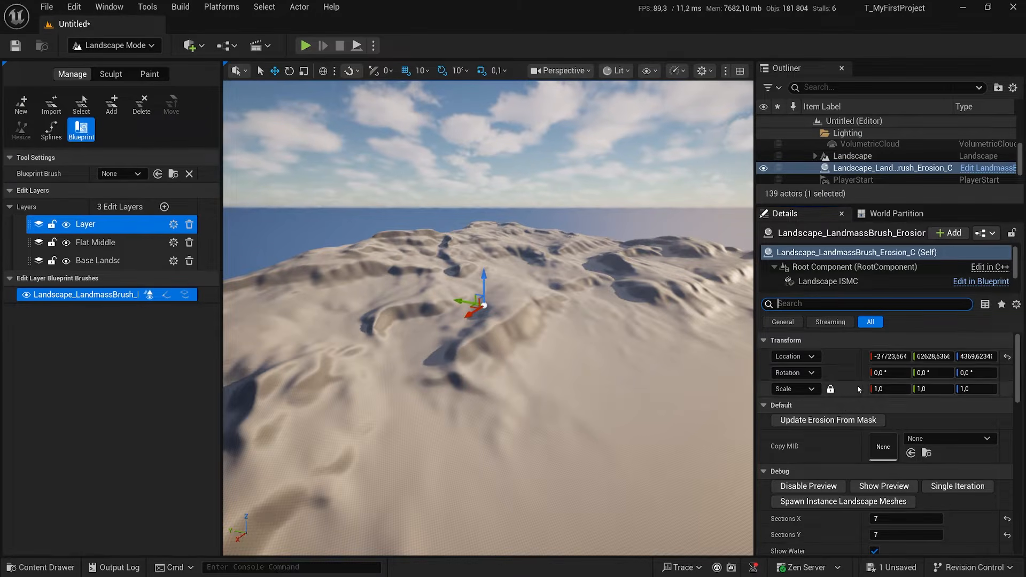
Load the ErosionBrush_Data_Preset_Heavy_01 preset settings into the brush's erosion timeline and close the timeline window.
scroll(843, 386, "down", 2)
scroll(843, 385, "down", 15)
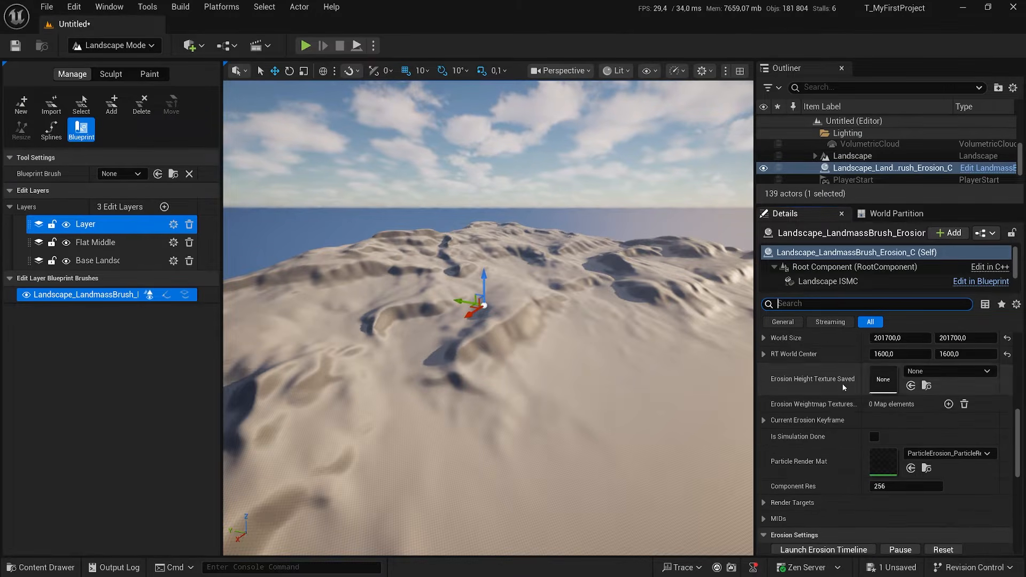
scroll(844, 388, "down", 5)
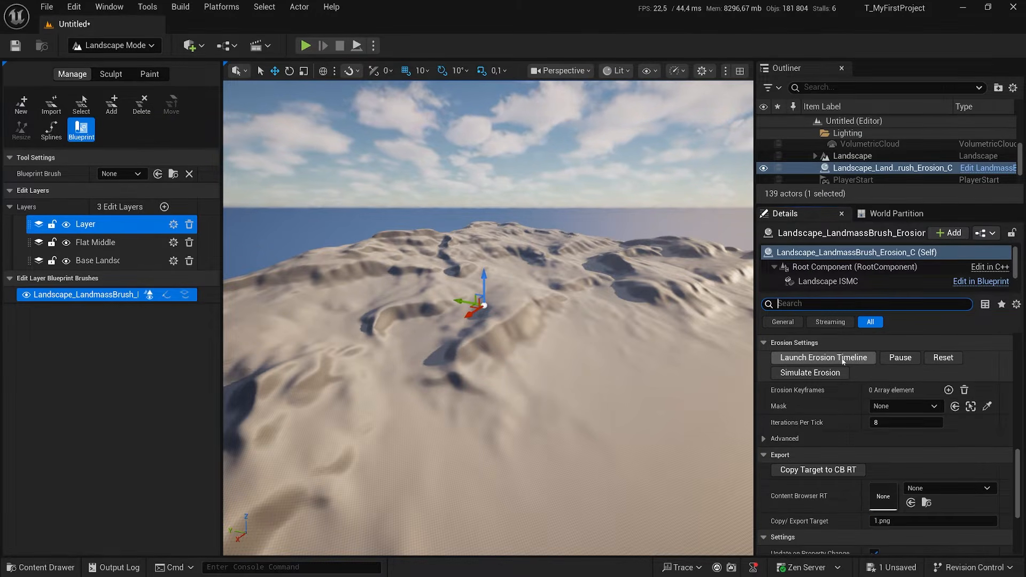
left_click(836, 361)
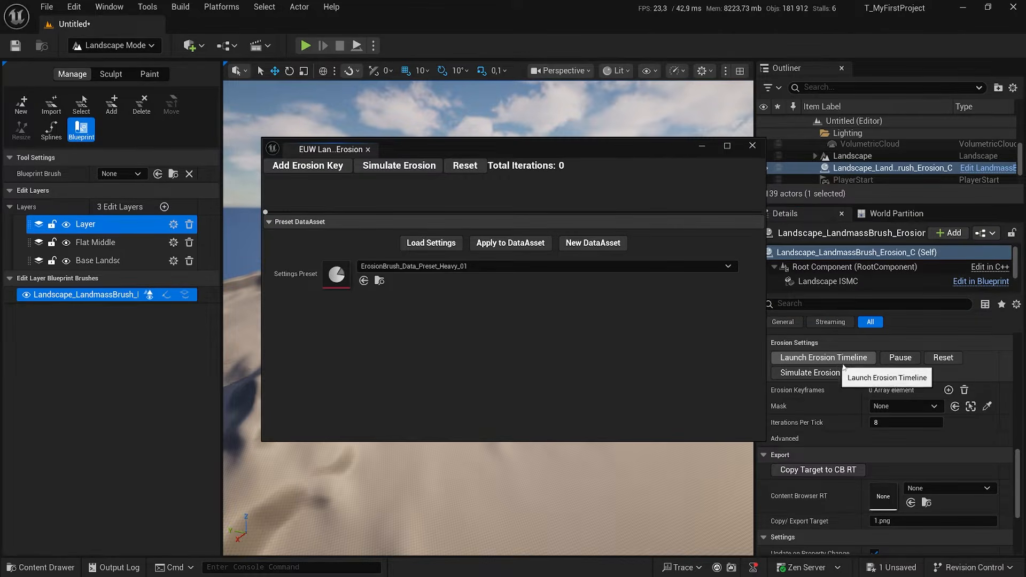
left_click(428, 243)
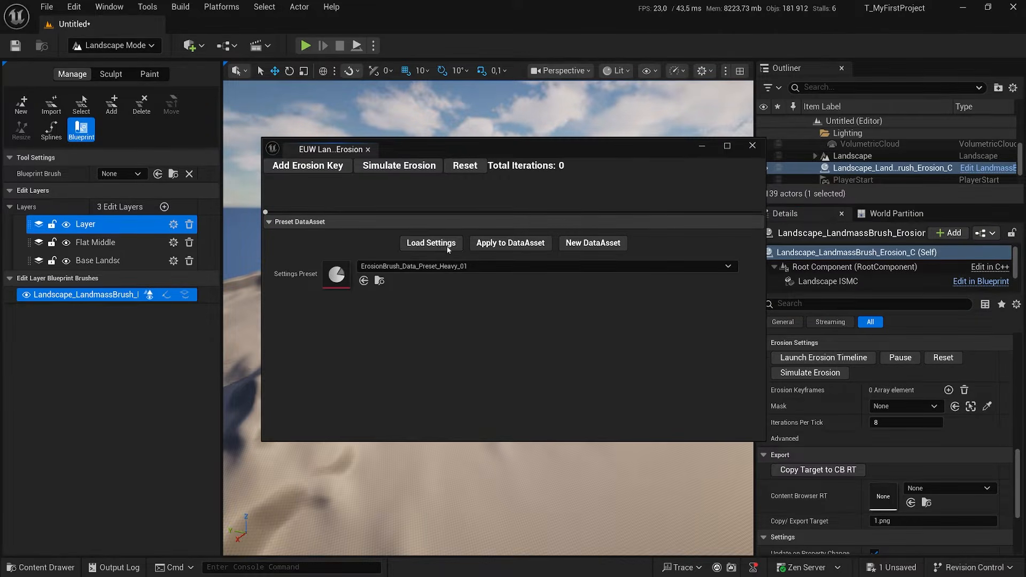
left_click(492, 265)
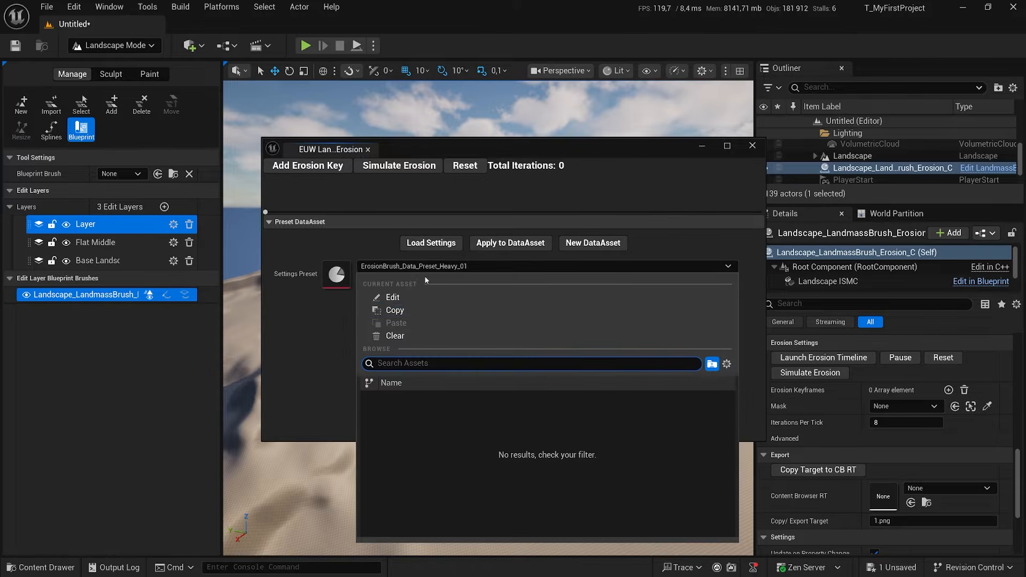
left_click(358, 248)
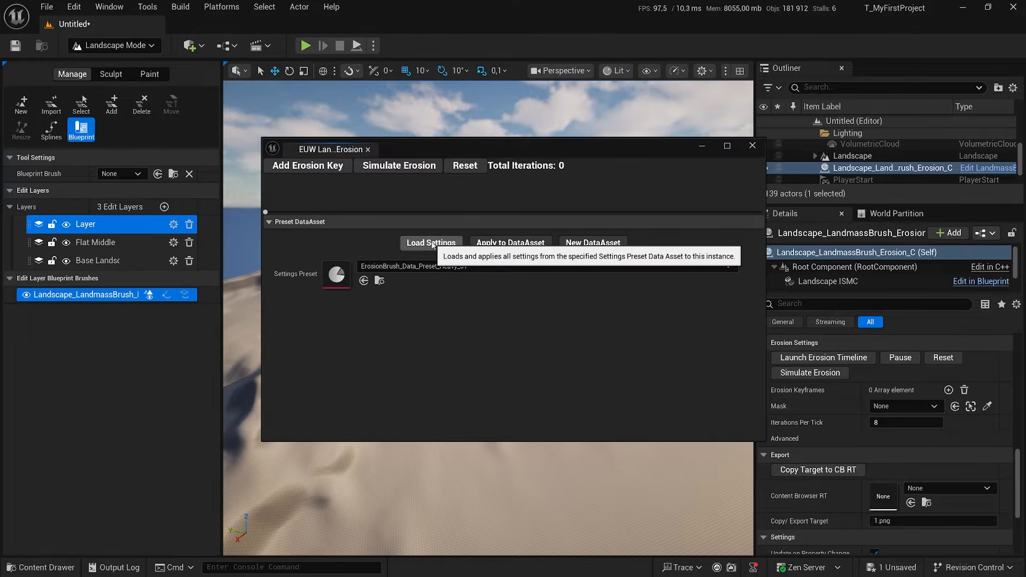
left_click(433, 243)
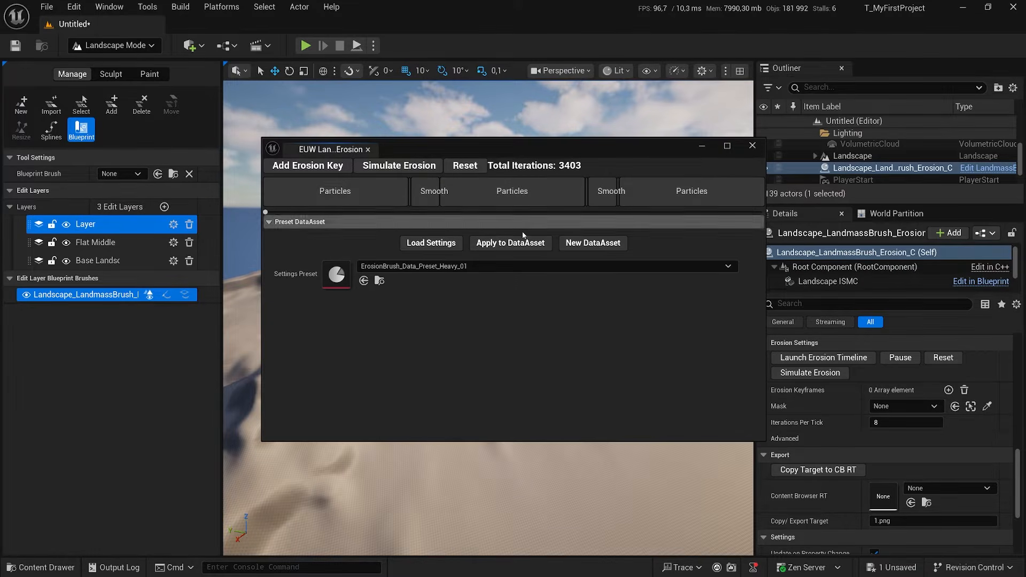
left_click(752, 145)
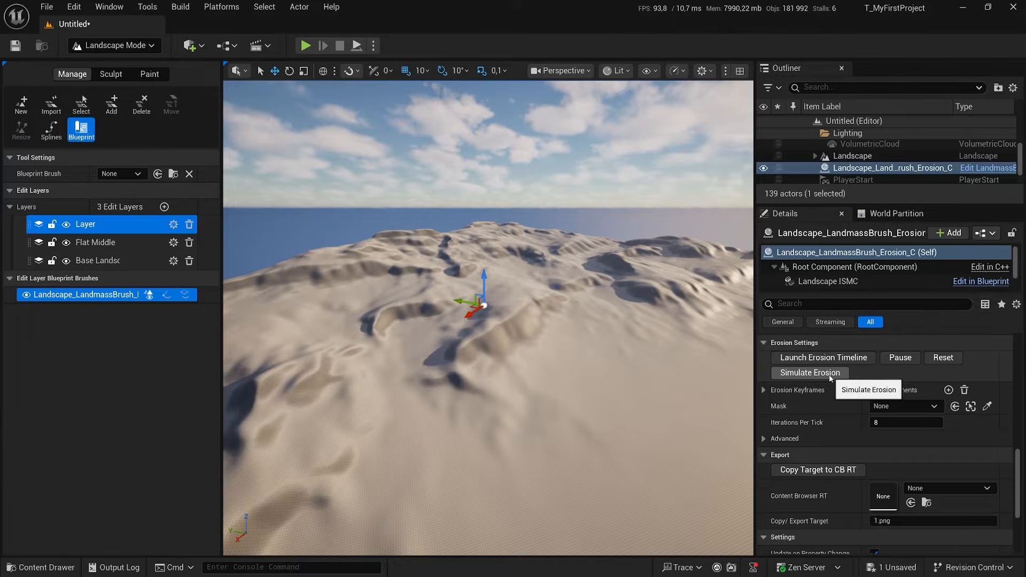
Simulate the brush's erosion on the landscape and examine the eroded hills from several sides.
left_click(816, 375)
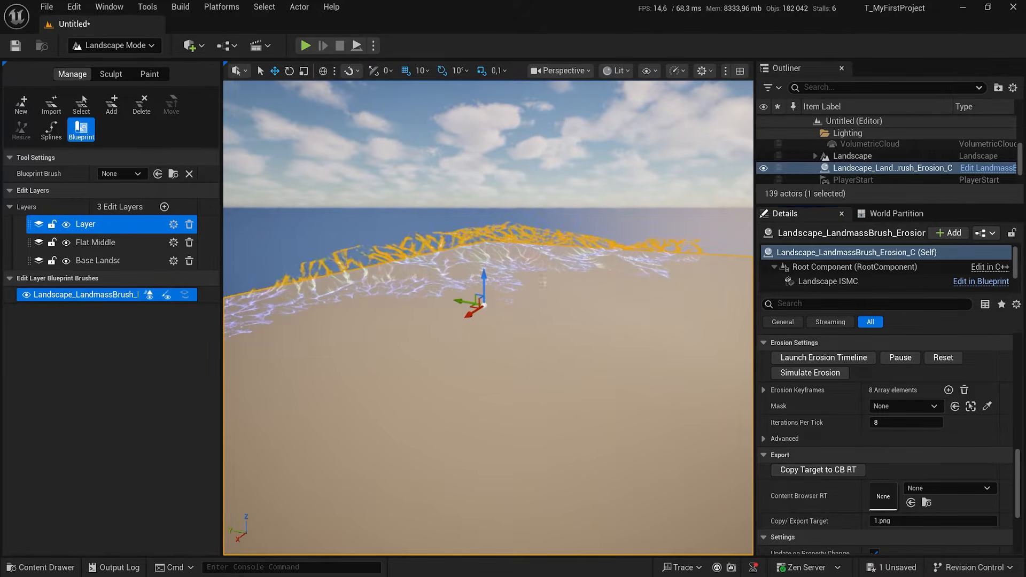
right_click_drag(565, 319, 1025, 355)
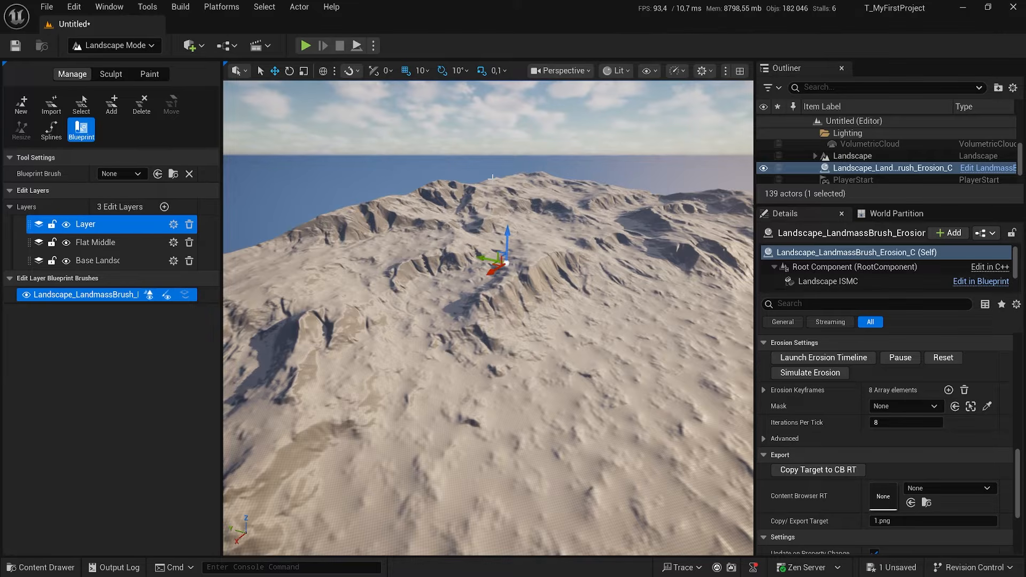
right_click_drag(493, 210, 316, 180)
right_click_drag(550, 346, 523, 373)
right_click_drag(488, 320, 536, 337)
key("w")
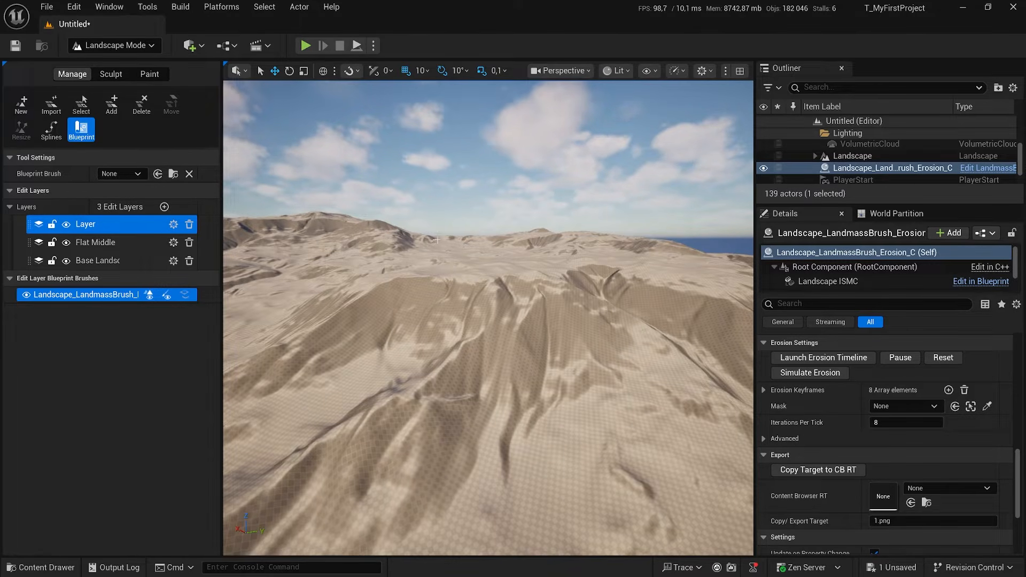
mouse_move(533, 309)
right_mouse_down()
mouse_move(476, 362)
mouse_move(566, 339)
mouse_move(479, 343)
mouse_move(437, 276)
right_mouse_up()
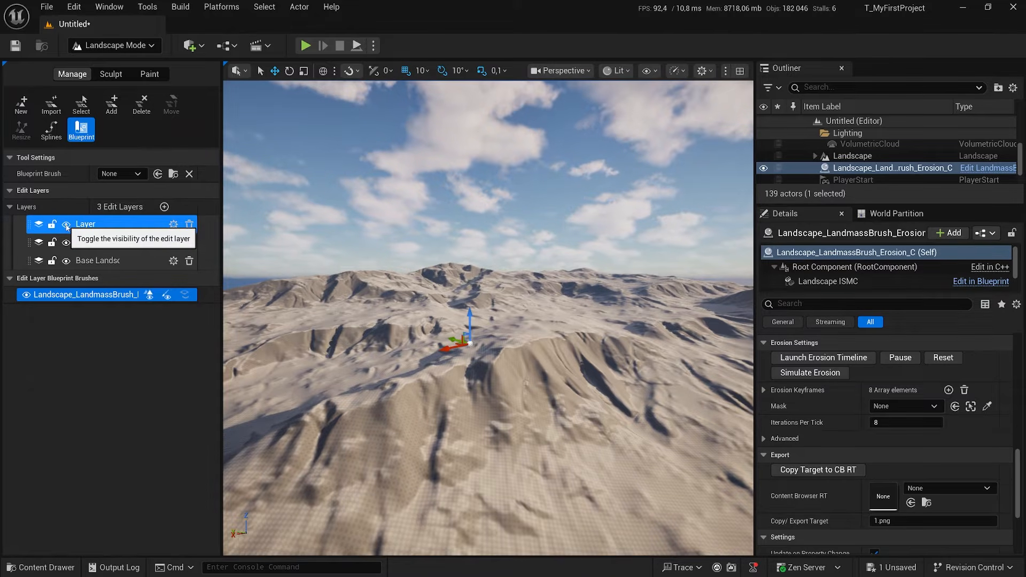
Compare the terrain with and without erosion by hiding and showing the new edit layer, leaving it visible.
left_click(66, 225)
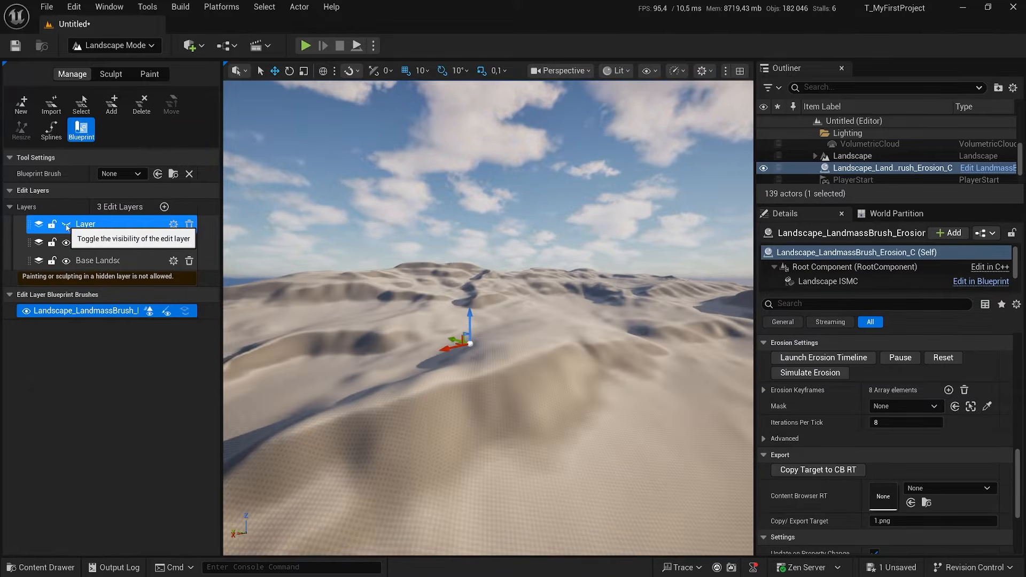
right_click_drag(513, 396, 556, 409)
left_click(66, 225)
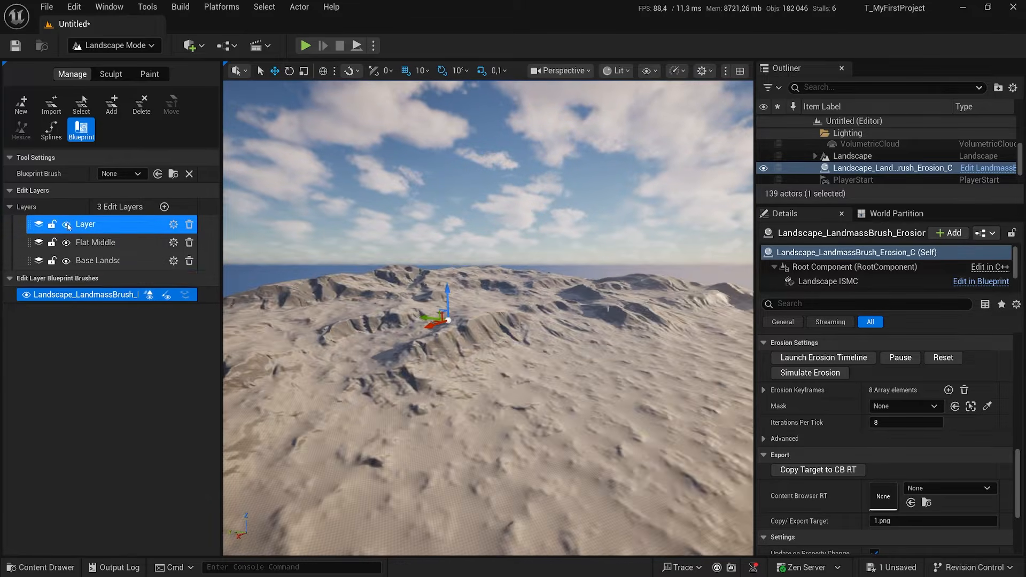
left_click(66, 225)
left_click(66, 225)
left_click(67, 225)
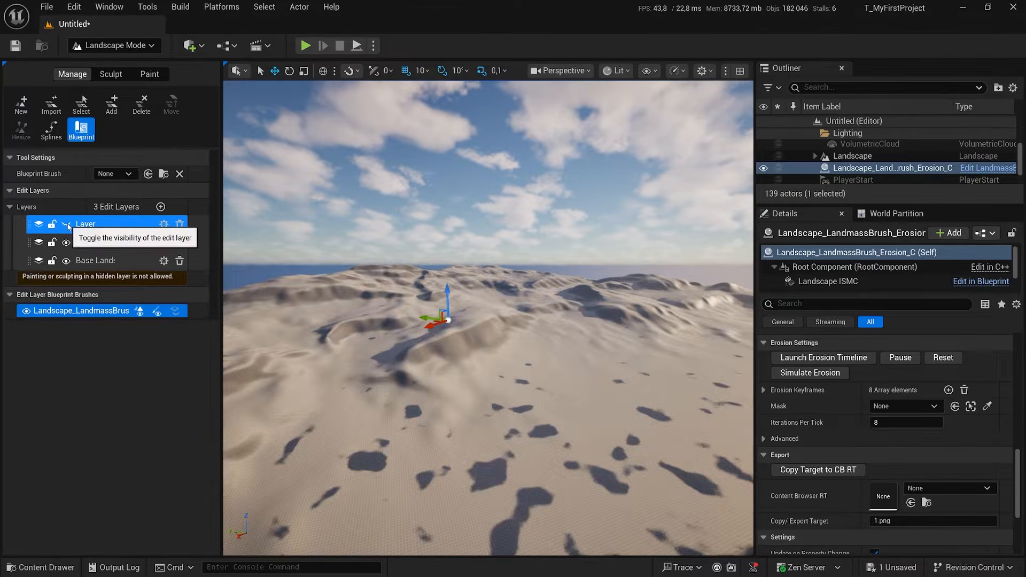
left_click(67, 225)
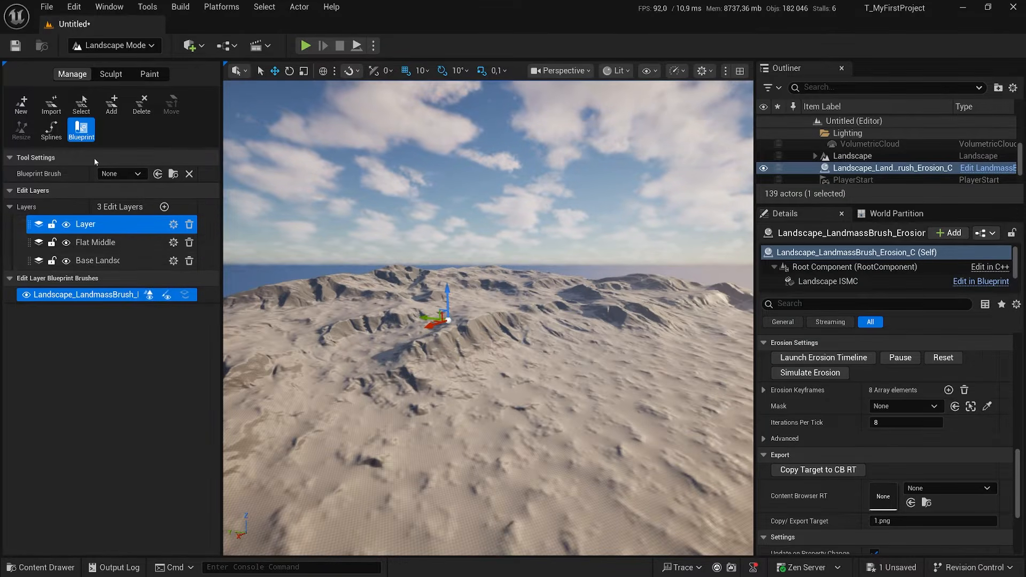
Open the recent level M_Arena01 without saving the untitled level.
left_click(46, 7)
mouse_move(155, 80)
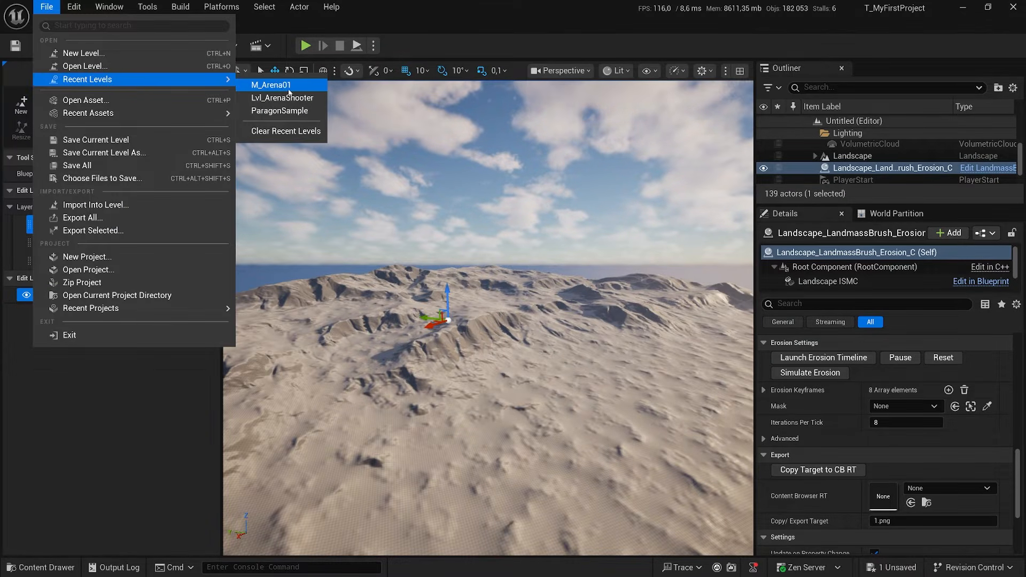
left_click(280, 87)
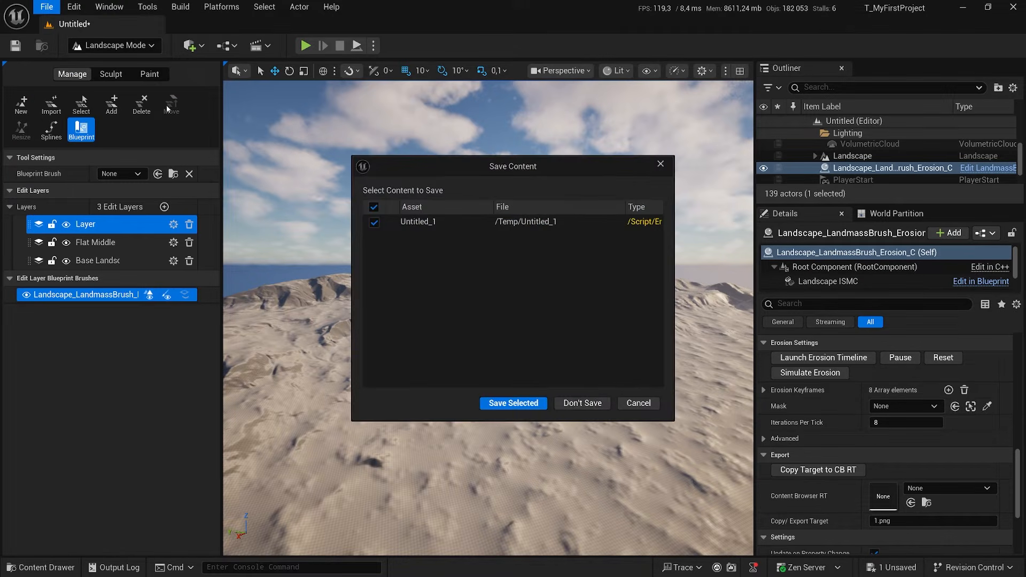
left_click(583, 400)
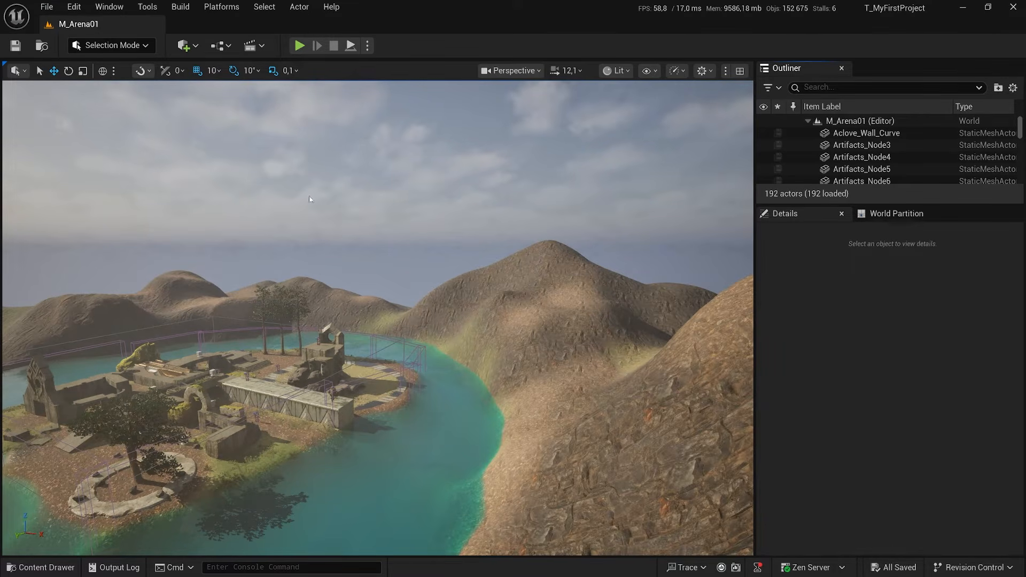
Select the landscape section with the jagged hole at the terrain's corner and switch the editor to Landscape mode.
left_click_drag(497, 352, 612, 343)
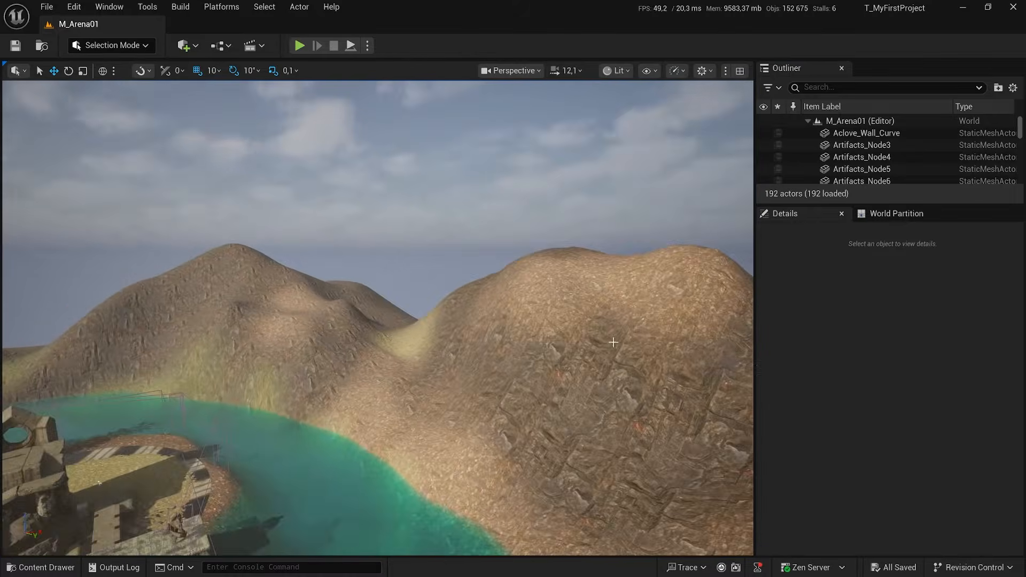
left_click_drag(416, 239, 486, 227)
key("s")
mouse_move(429, 292)
right_mouse_down()
mouse_move(326, 315)
mouse_move(310, 337)
mouse_move(422, 428)
mouse_move(383, 398)
mouse_move(422, 292)
right_mouse_up()
key("w")
key("w")
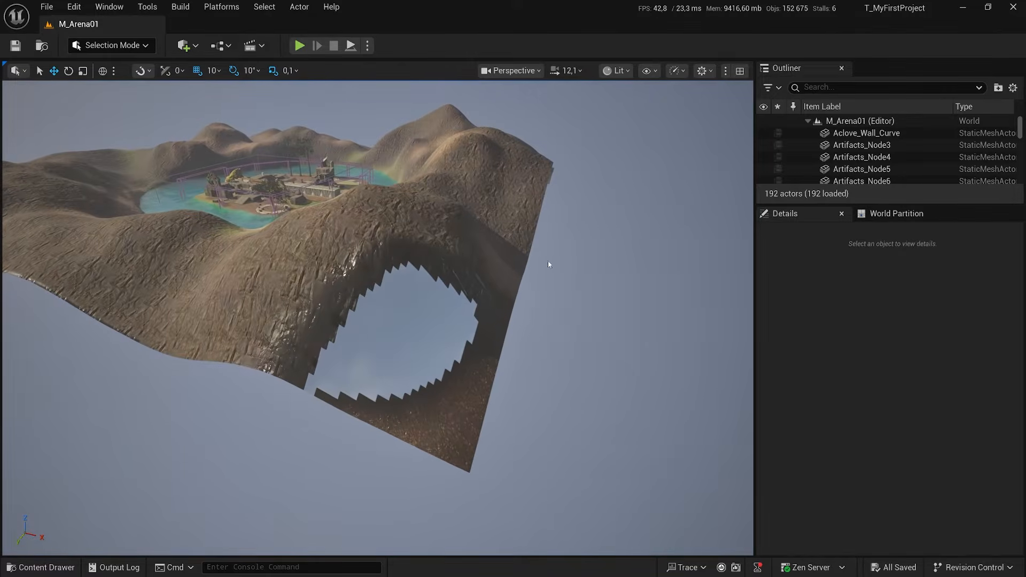
left_click(422, 291)
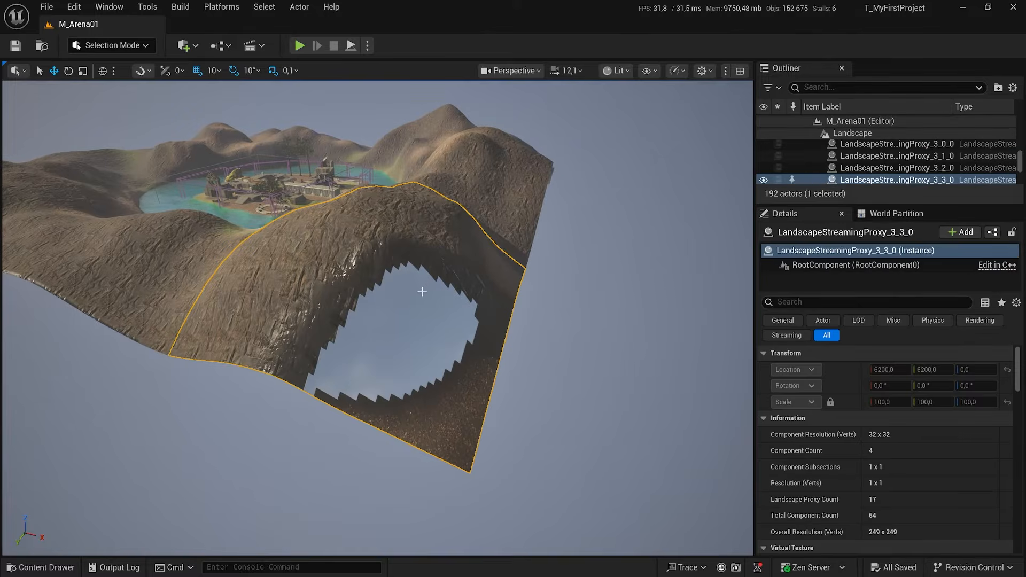
left_click(112, 45)
left_click(115, 79)
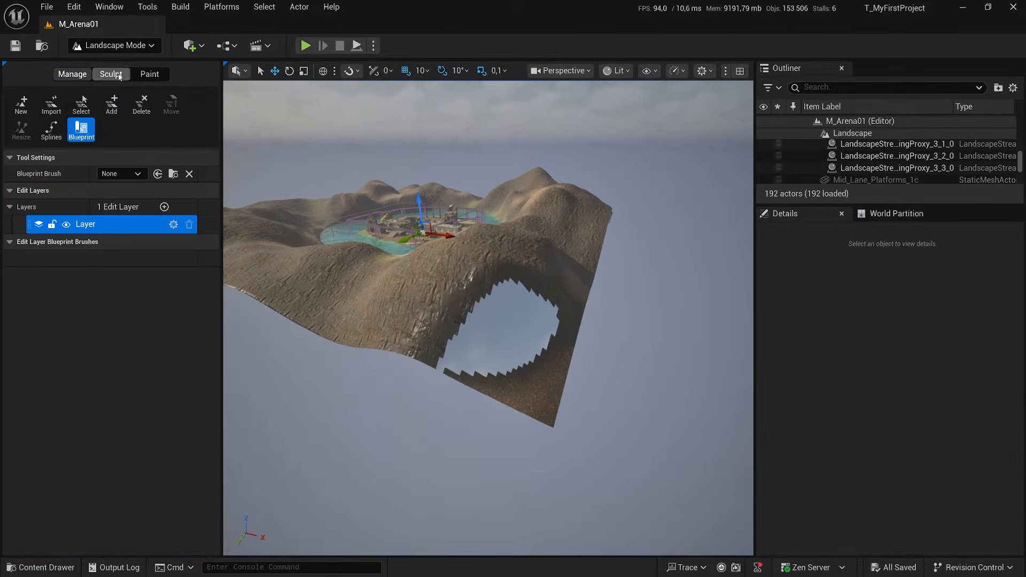
Paint target layer L3 over the hole at the terrain's corner and along the landscape's outer slopes.
left_click(109, 74)
left_click(150, 74)
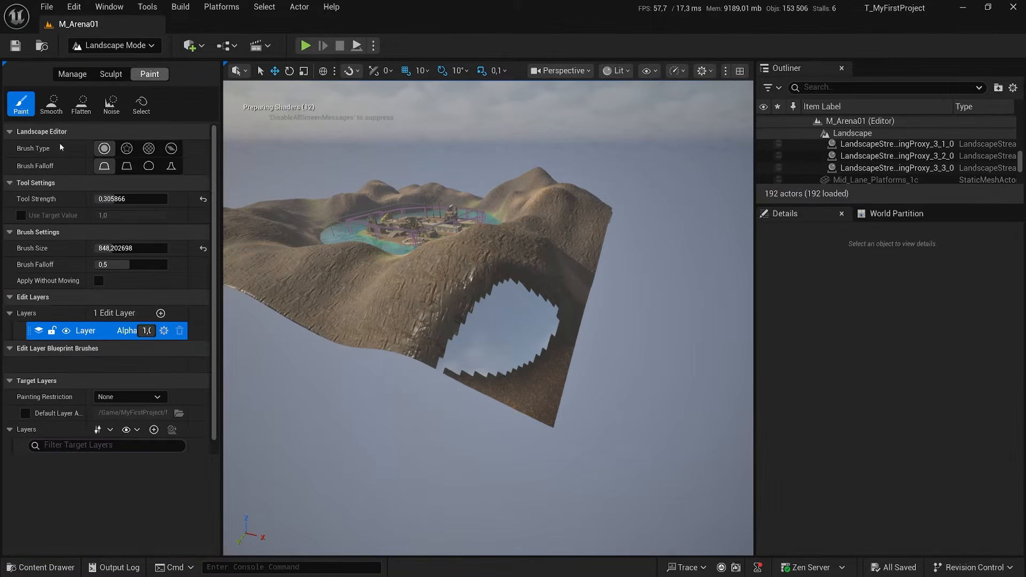
scroll(54, 542, "down", 1)
left_click(53, 540)
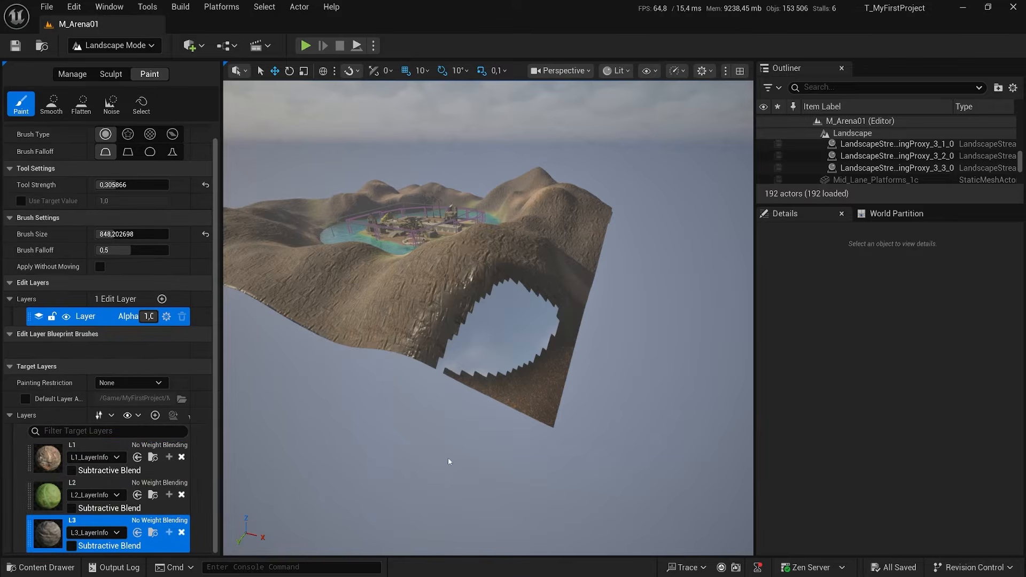
mouse_move(483, 327)
left_mouse_down()
mouse_move(500, 353)
mouse_move(526, 296)
mouse_move(473, 353)
mouse_move(487, 378)
mouse_move(538, 397)
left_mouse_up()
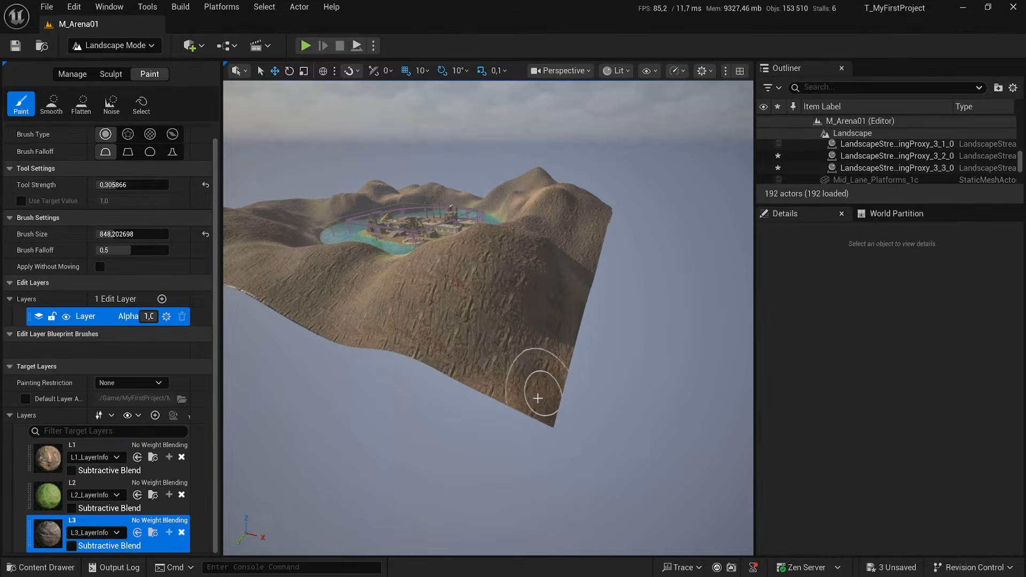
right_click_drag(377, 326, 468, 344)
mouse_move(503, 473)
left_mouse_down()
mouse_move(470, 481)
mouse_move(527, 474)
mouse_move(520, 465)
left_mouse_up()
mouse_move(410, 360)
right_mouse_down()
mouse_move(481, 352)
mouse_move(470, 374)
mouse_move(535, 388)
mouse_move(641, 382)
mouse_move(626, 377)
right_mouse_up()
left_click_drag(286, 422, 406, 428)
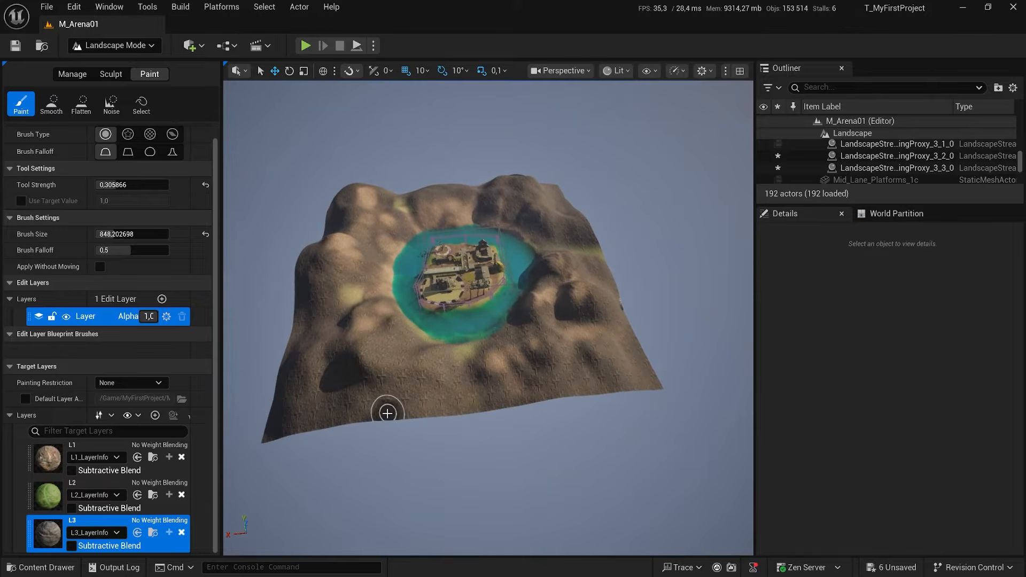
right_click_drag(387, 413, 426, 430)
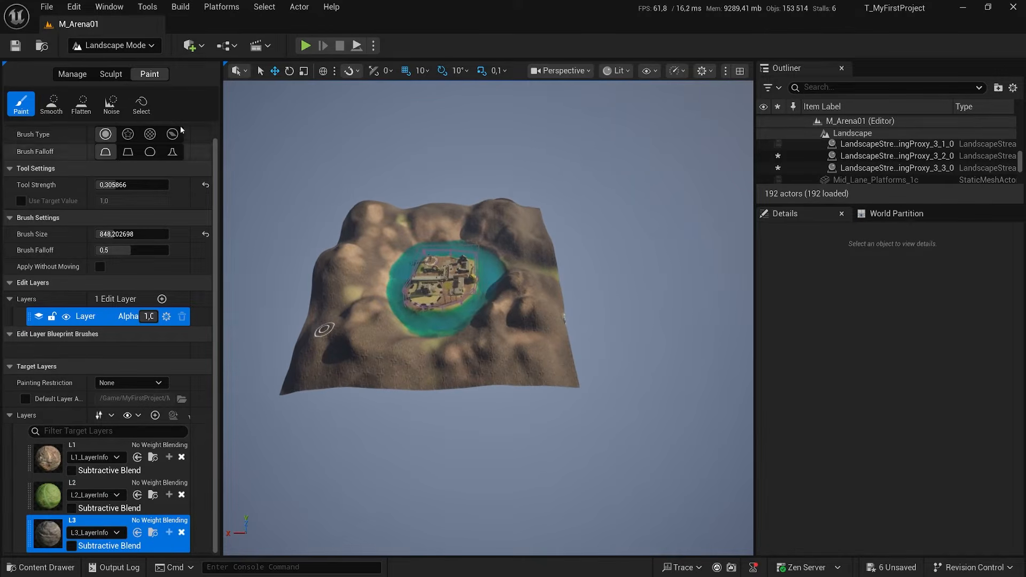
Add a row of landscape components along one full outer edge of the terrain, using a brush size of 1.
left_click(72, 73)
left_click(111, 104)
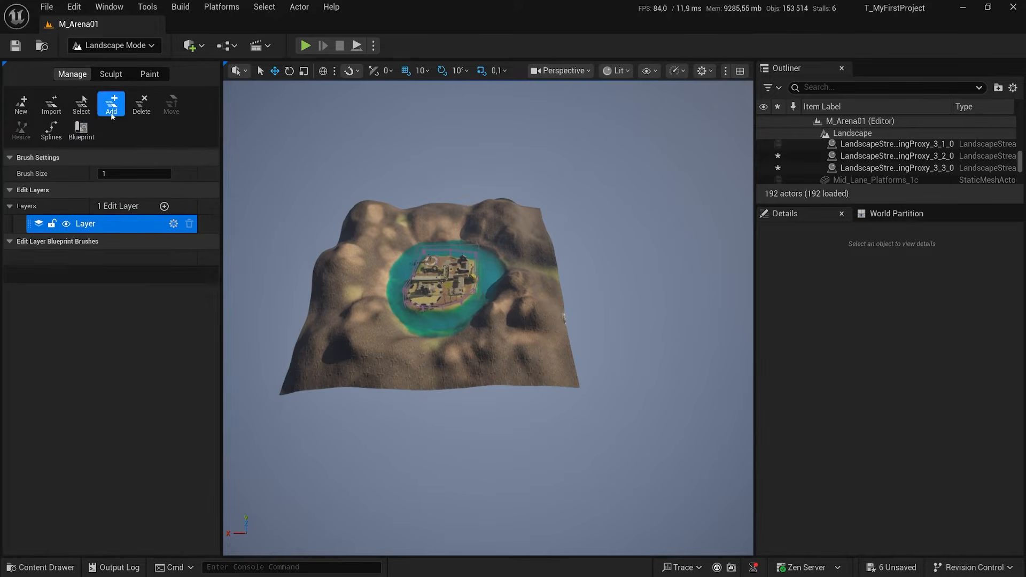
mouse_move(299, 409)
left_mouse_down()
mouse_move(443, 416)
mouse_move(596, 398)
left_mouse_up()
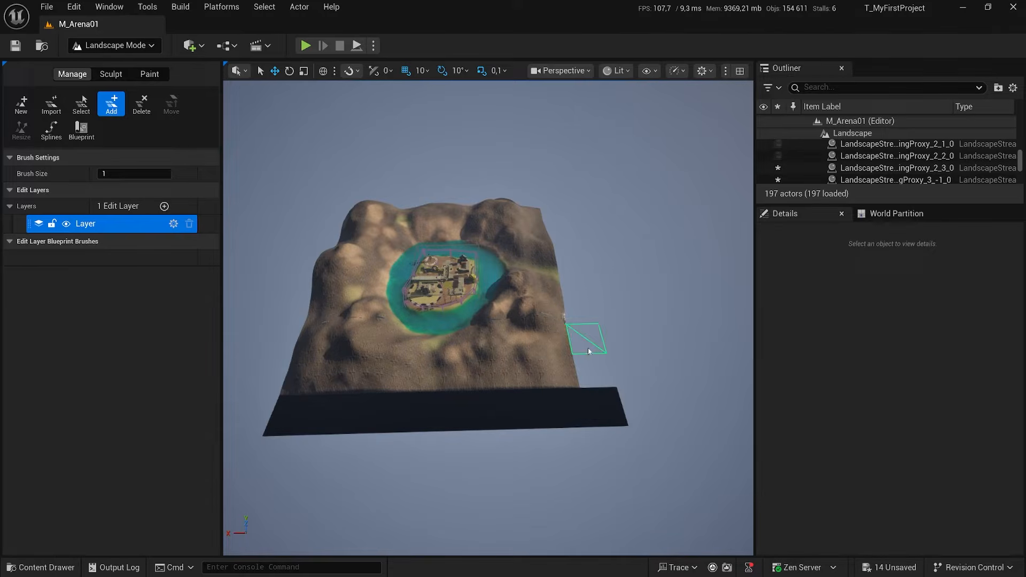
mouse_move(602, 341)
right_mouse_down()
mouse_move(574, 321)
mouse_move(535, 331)
mouse_move(549, 351)
right_mouse_up()
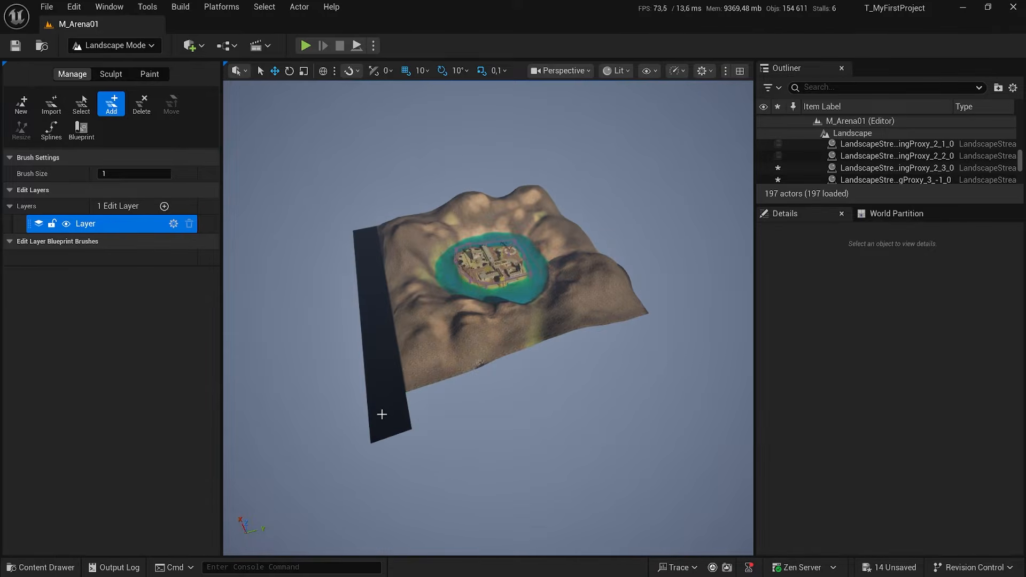
right_click_drag(453, 359, 446, 293)
Add landscape components one after another along the adjacent edge, beside the repaired corner.
right_click_drag(270, 406, 374, 394)
left_click(511, 405)
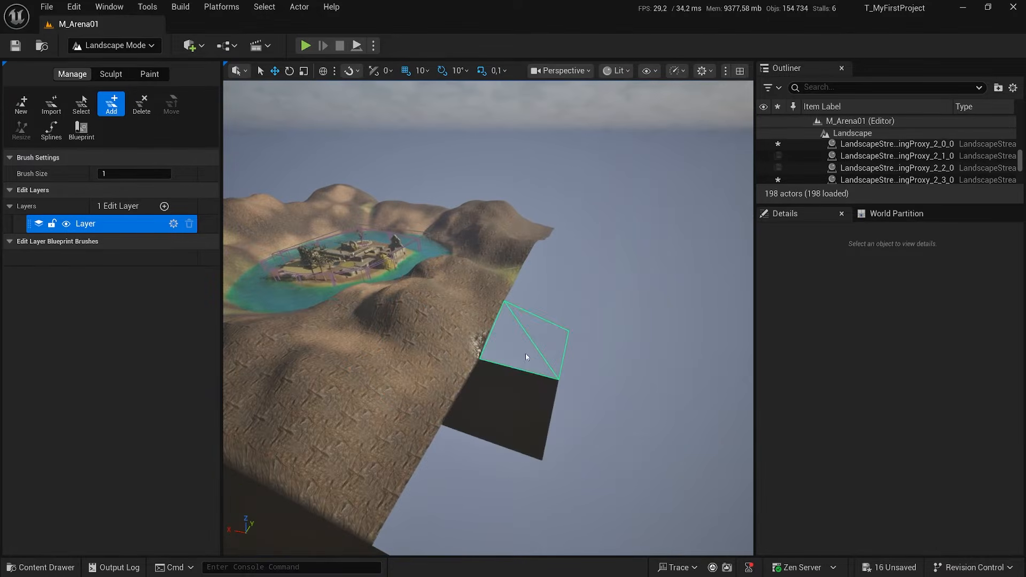
left_click(526, 357)
left_click(548, 303)
left_click(563, 277)
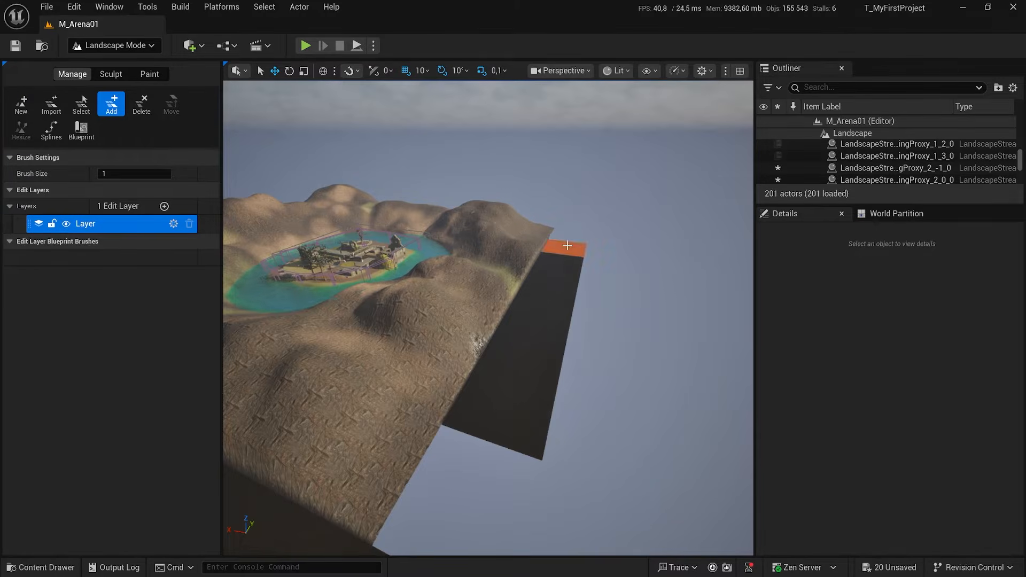
Add landscape components along the remaining edges to complete the border around the terrain.
right_click_drag(566, 252, 521, 354)
left_click(489, 350)
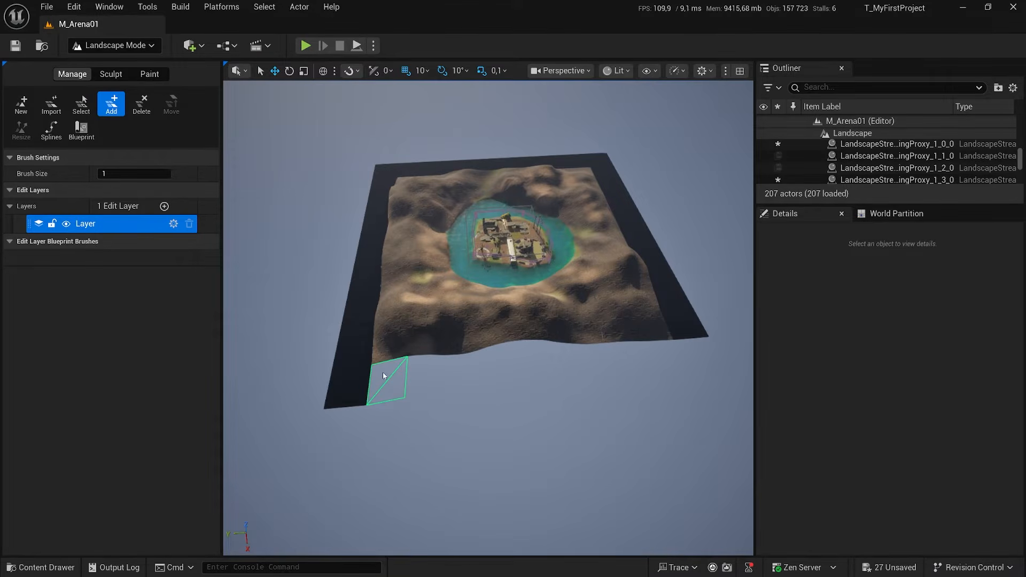
left_click_drag(377, 381, 688, 350)
right_click_drag(585, 327, 470, 319)
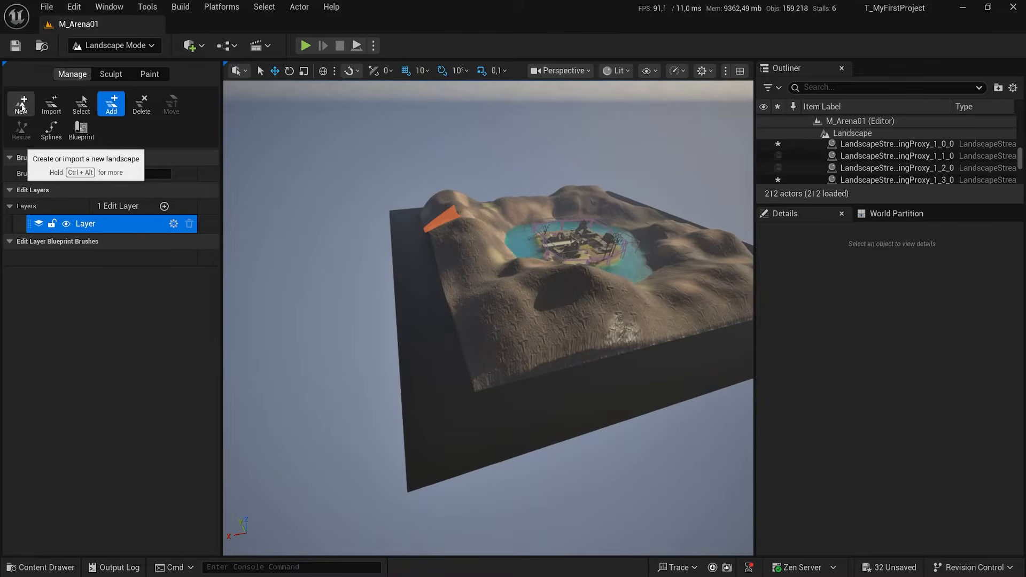
Paint target layer L3 over the whole new landscape border with brush size 1682.022339, raising the tool strength to 0.819999.
left_click(82, 101)
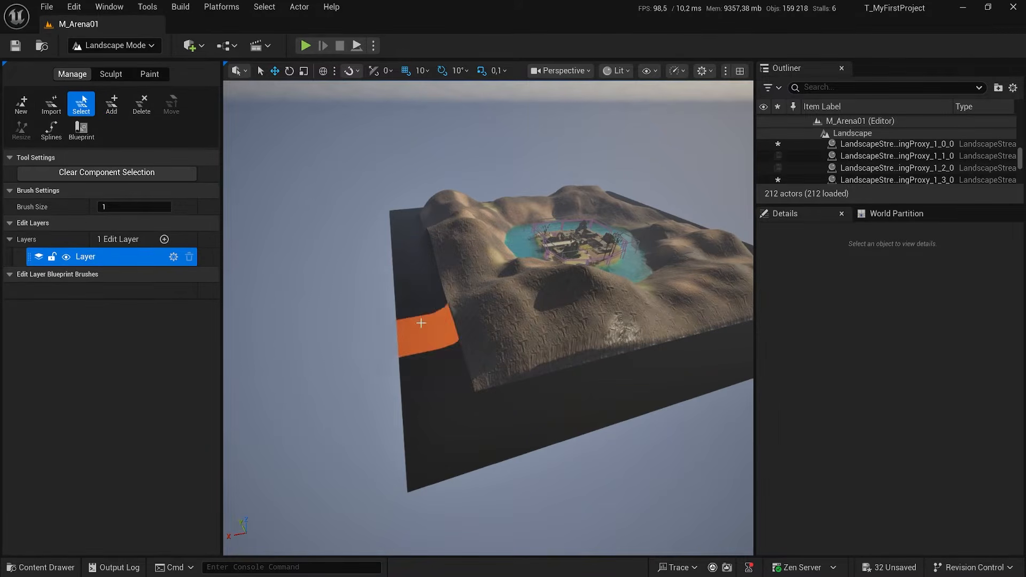
left_click(149, 75)
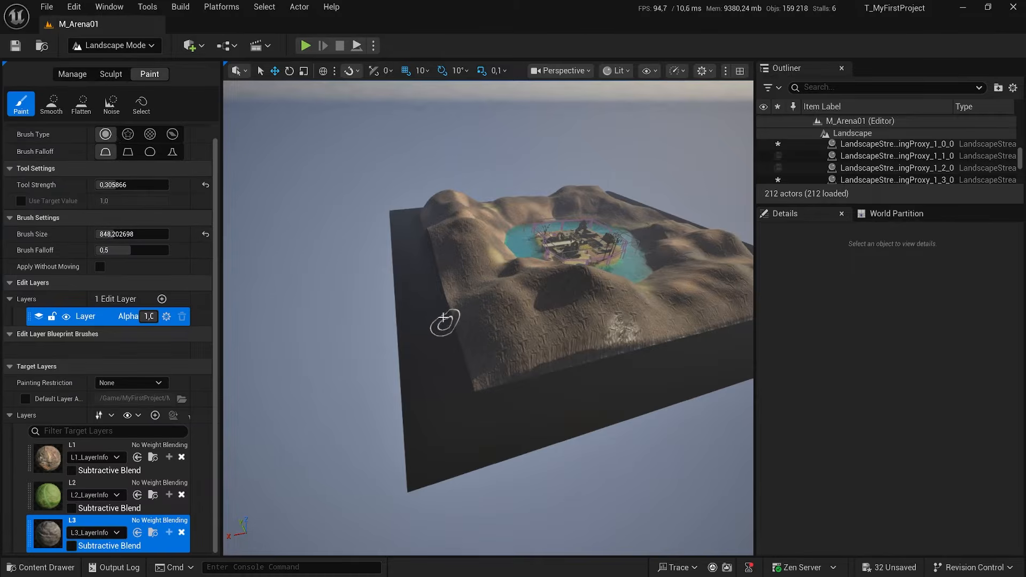
mouse_move(110, 235)
left_mouse_down()
mouse_move(138, 235)
mouse_move(114, 247)
mouse_move(114, 235)
left_mouse_up()
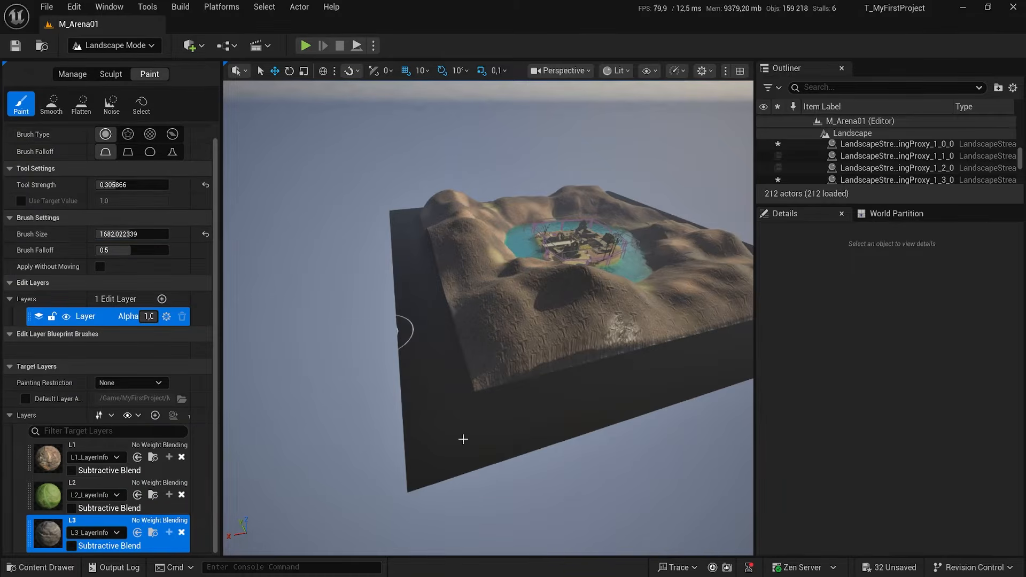
mouse_move(440, 438)
left_mouse_down()
mouse_move(453, 394)
mouse_move(447, 447)
mouse_move(451, 419)
mouse_move(419, 465)
mouse_move(542, 377)
mouse_move(576, 378)
left_mouse_up()
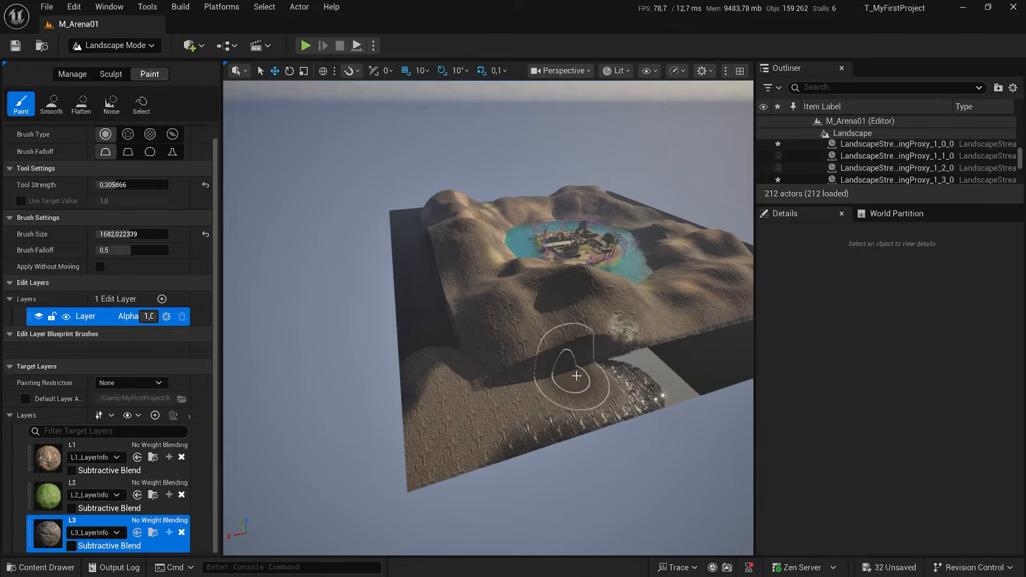
right_click_drag(583, 372, 684, 363)
mouse_move(536, 371)
right_mouse_down()
mouse_move(536, 406)
mouse_move(481, 406)
mouse_move(521, 372)
right_mouse_up()
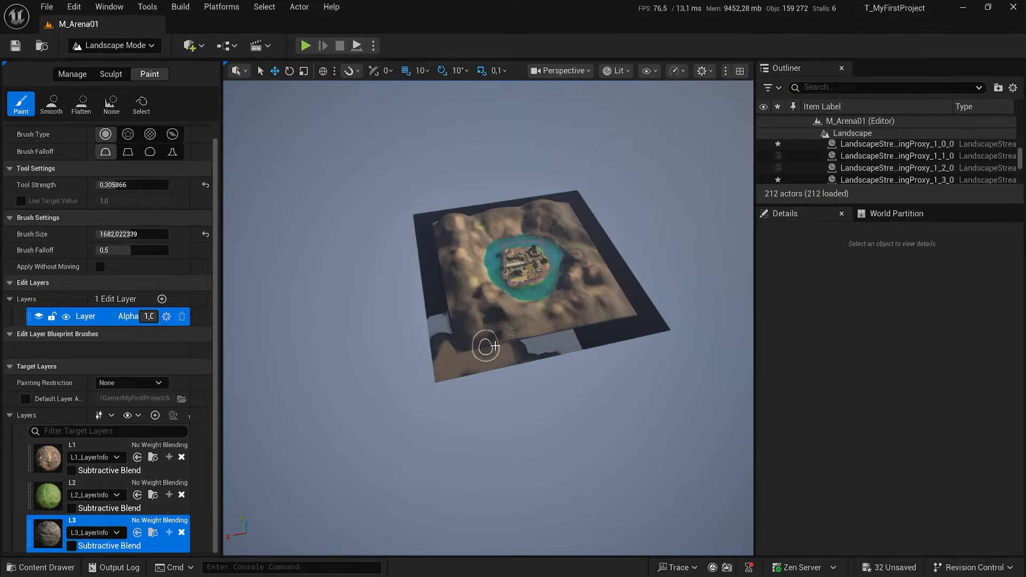
left_click_drag(621, 331, 581, 338)
left_click_drag(504, 351, 655, 329)
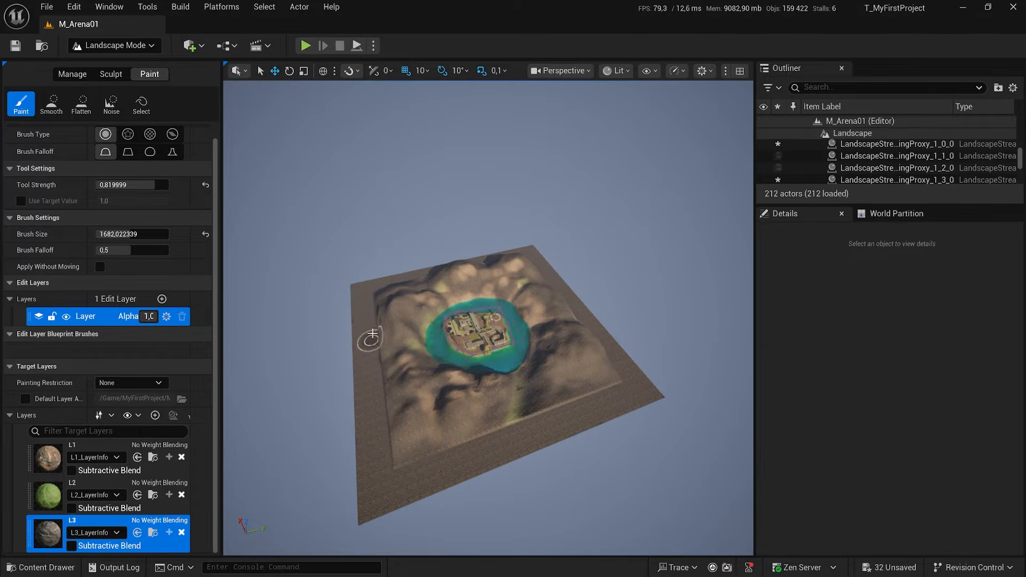
Switch to the Noise sculpting tool and set tool strength 0.476 and brush size 8192.
left_click(118, 79)
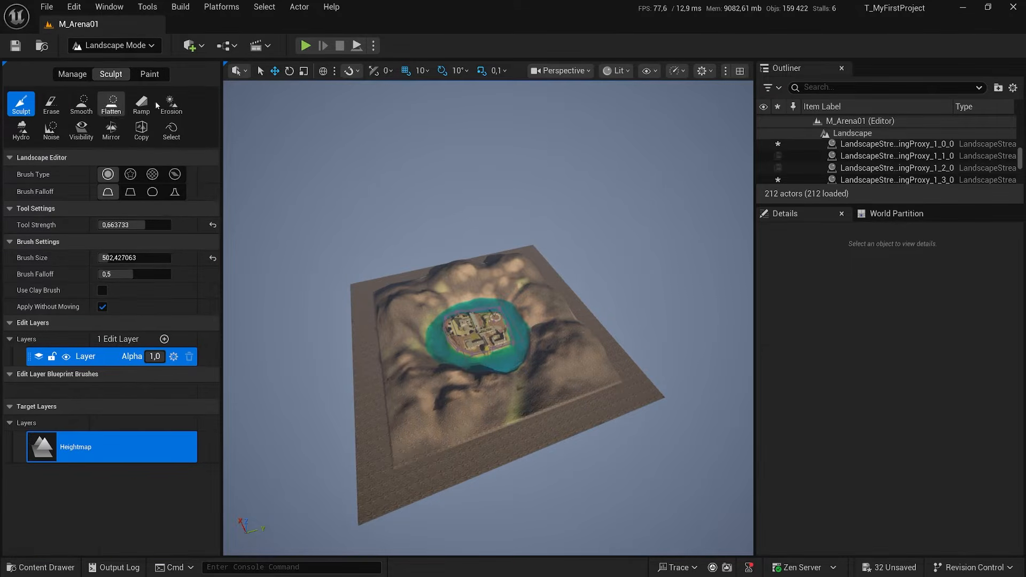
left_click(48, 129)
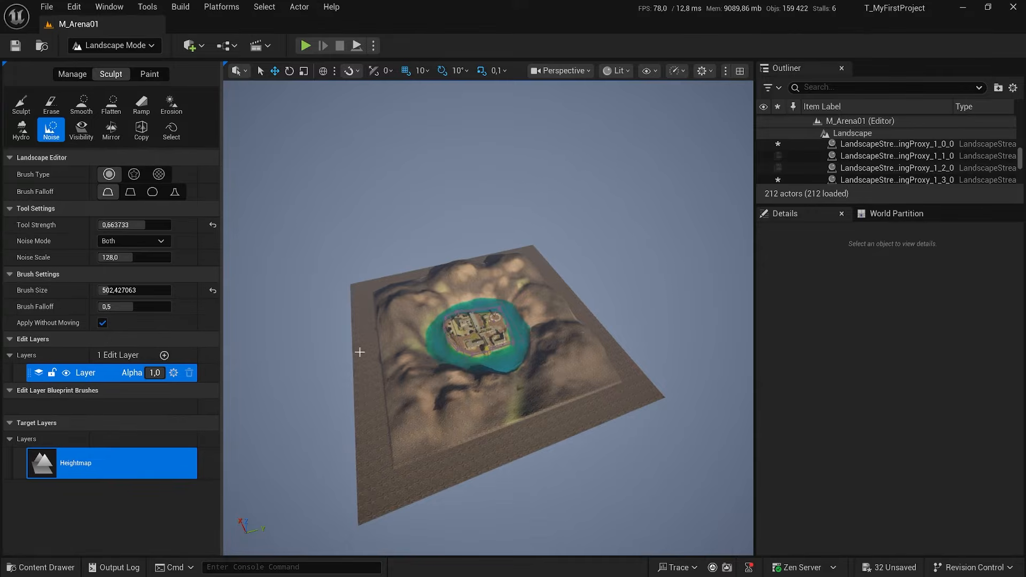
left_click_drag(133, 225, 131, 225)
left_click(113, 225)
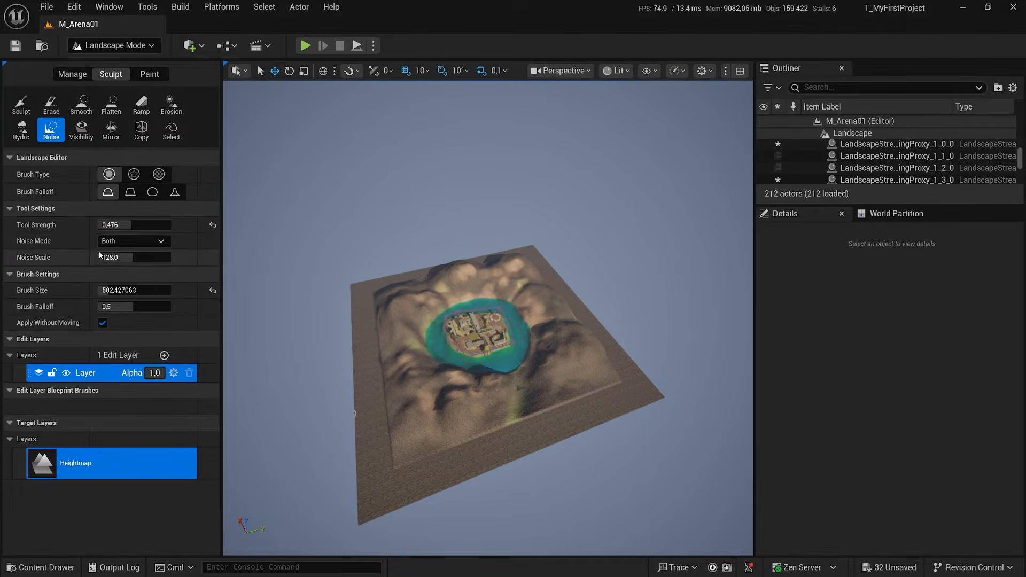
left_click_drag(130, 292, 171, 291)
Try sculpting noise over the new border's corner with the very large brush, and undo it.
mouse_move(363, 459)
left_mouse_down()
mouse_move(410, 480)
mouse_move(335, 382)
mouse_move(337, 412)
mouse_move(410, 417)
left_mouse_up()
right_click_drag(410, 417, 369, 400)
mouse_move(470, 385)
right_mouse_down()
mouse_move(443, 358)
mouse_move(465, 360)
mouse_move(470, 385)
right_mouse_up()
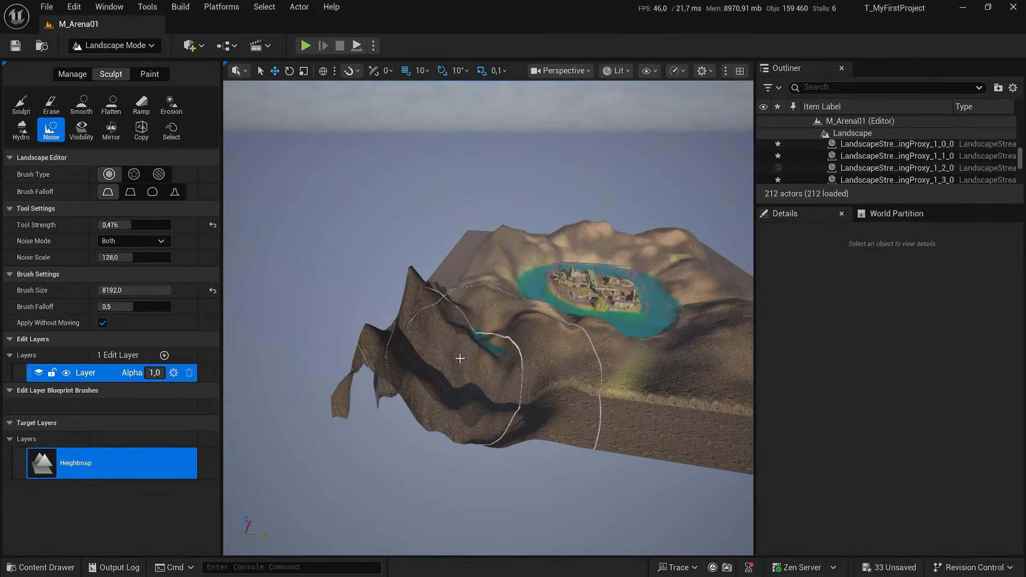
key("ctrl+z")
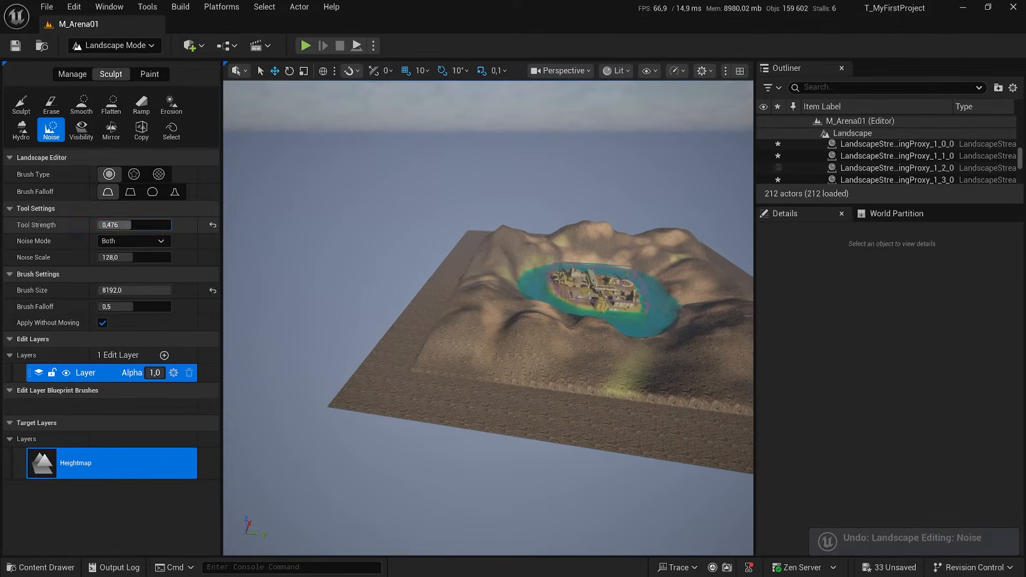
Set the noise brush size to 2955.173584 and tool strength to 0.4024, testing a stroke on the border's corner.
left_click_drag(124, 225, 114, 225)
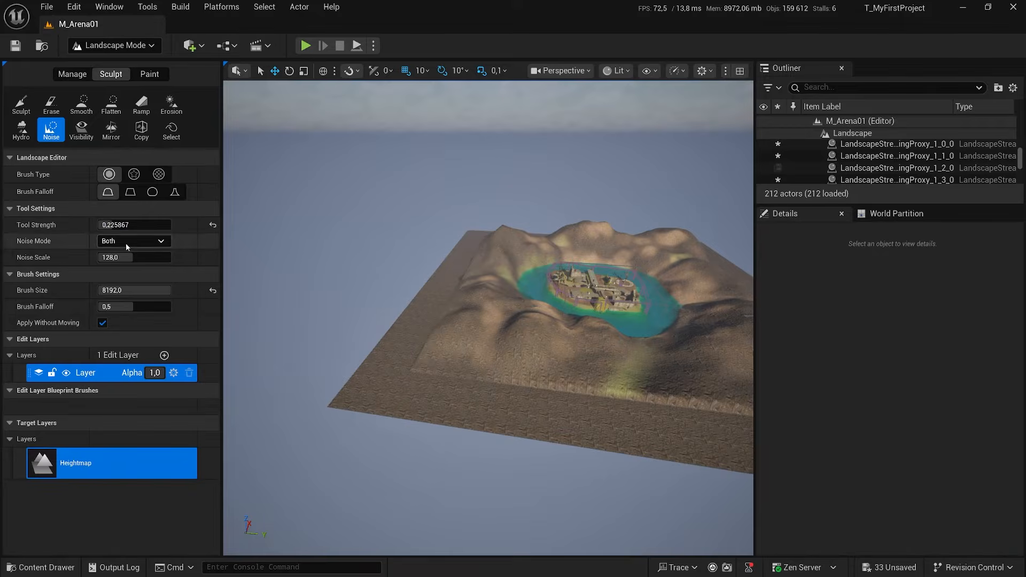
left_click_drag(150, 291, 152, 290)
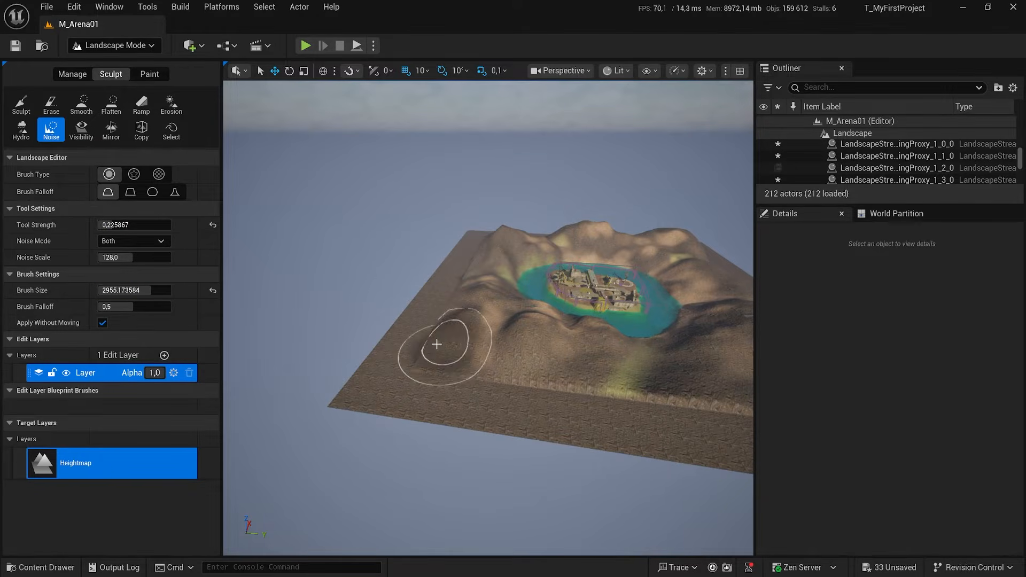
left_click_drag(368, 390, 417, 380)
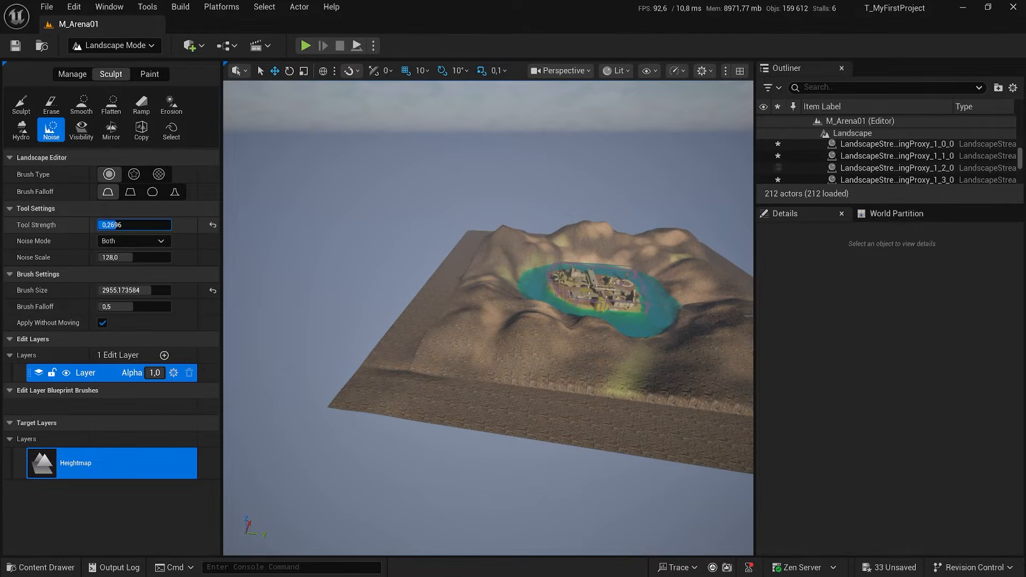
left_click_drag(124, 225, 126, 225)
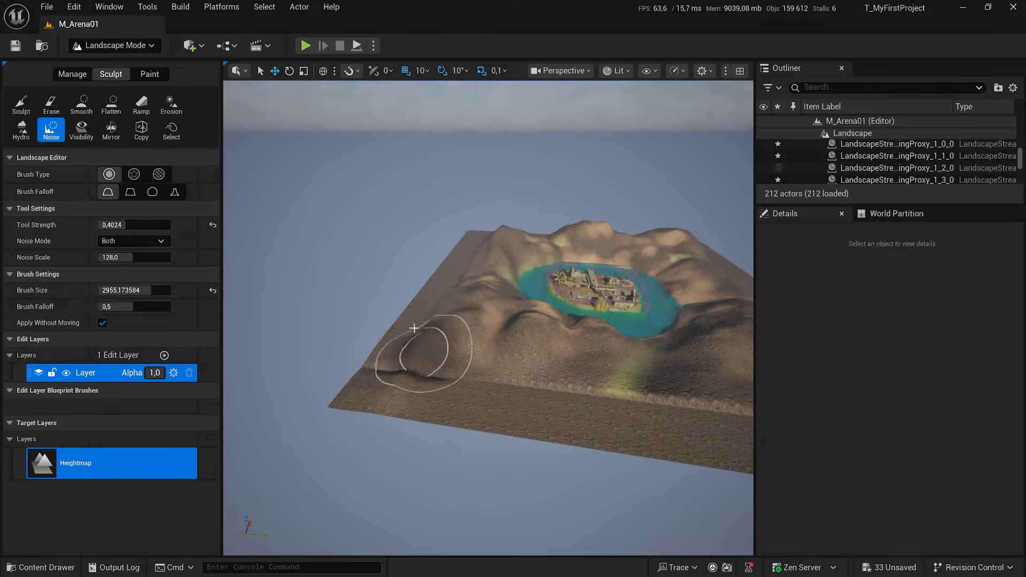
Sculpt noise hills along the first flat border strip and around its corner.
right_click_drag(414, 329, 534, 368)
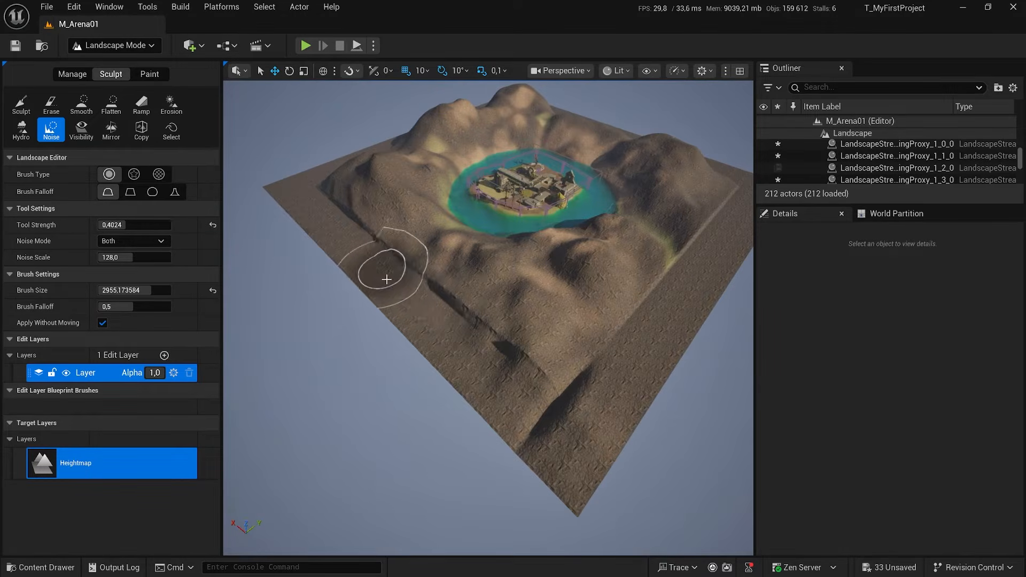
mouse_move(386, 279)
left_mouse_down()
mouse_move(345, 213)
mouse_move(307, 208)
left_mouse_up()
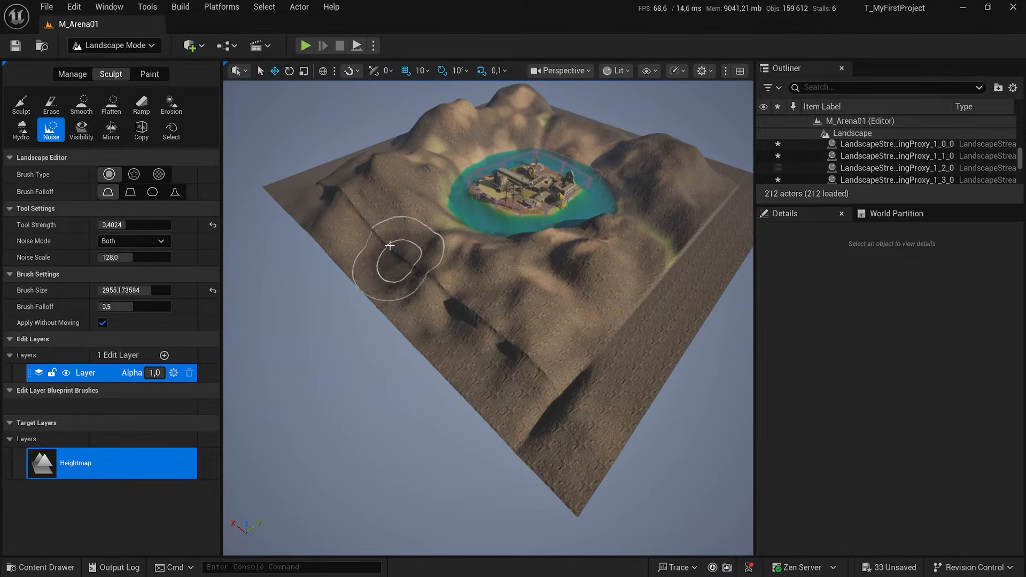
mouse_move(364, 227)
right_mouse_down()
mouse_move(398, 249)
mouse_move(420, 280)
right_mouse_up()
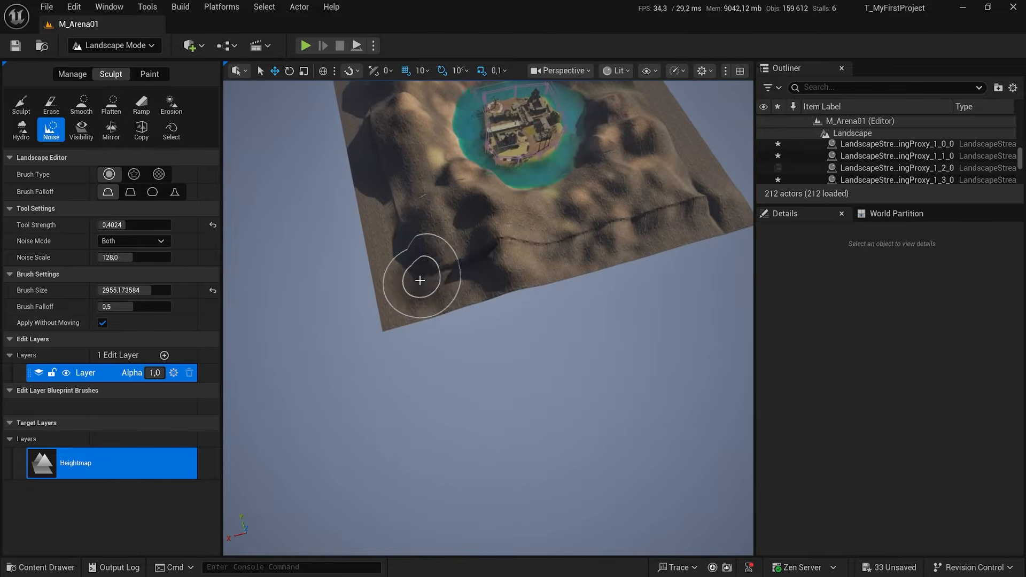
mouse_move(381, 248)
left_mouse_down()
mouse_move(383, 218)
mouse_move(418, 278)
left_mouse_up()
mouse_move(448, 275)
right_mouse_down()
mouse_move(457, 251)
mouse_move(497, 247)
right_mouse_up()
right_click_drag(385, 218, 377, 214)
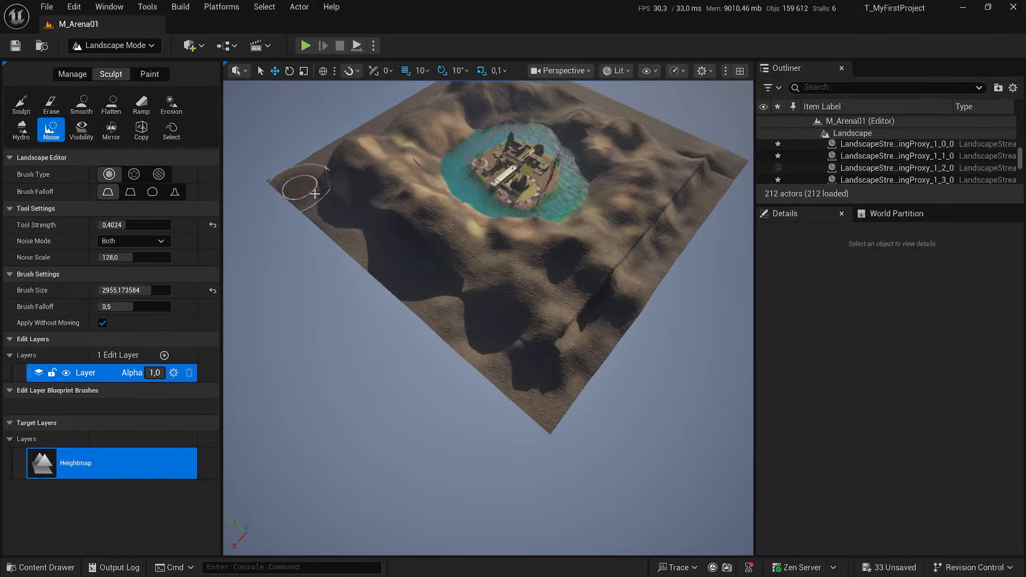
Sculpt noise along the remaining flat border strips until the whole outer rim is hilly.
right_click_drag(315, 193, 325, 197)
mouse_move(385, 283)
left_mouse_down()
mouse_move(422, 298)
mouse_move(458, 337)
mouse_move(391, 235)
left_mouse_up()
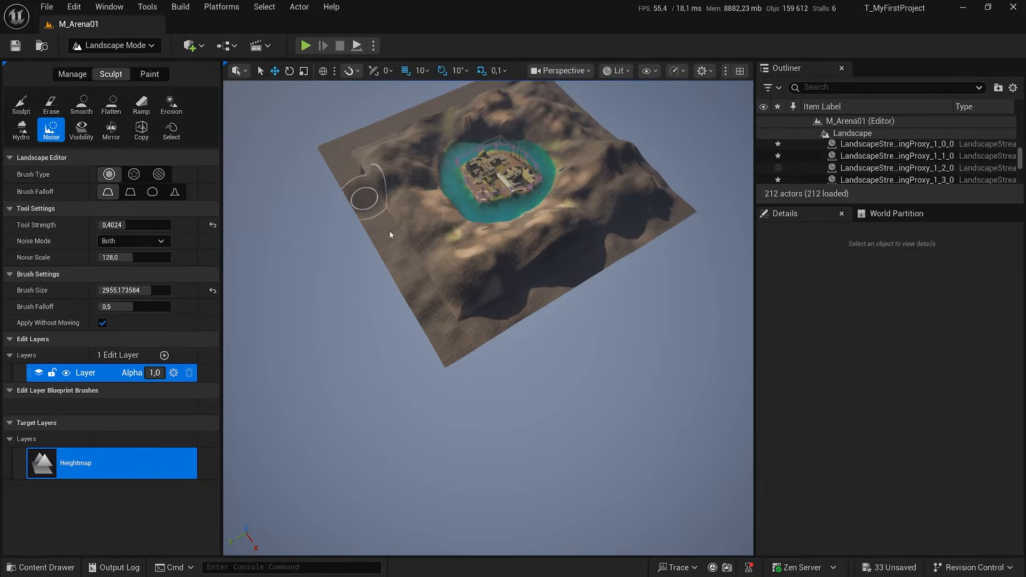
left_click_drag(360, 187, 405, 226)
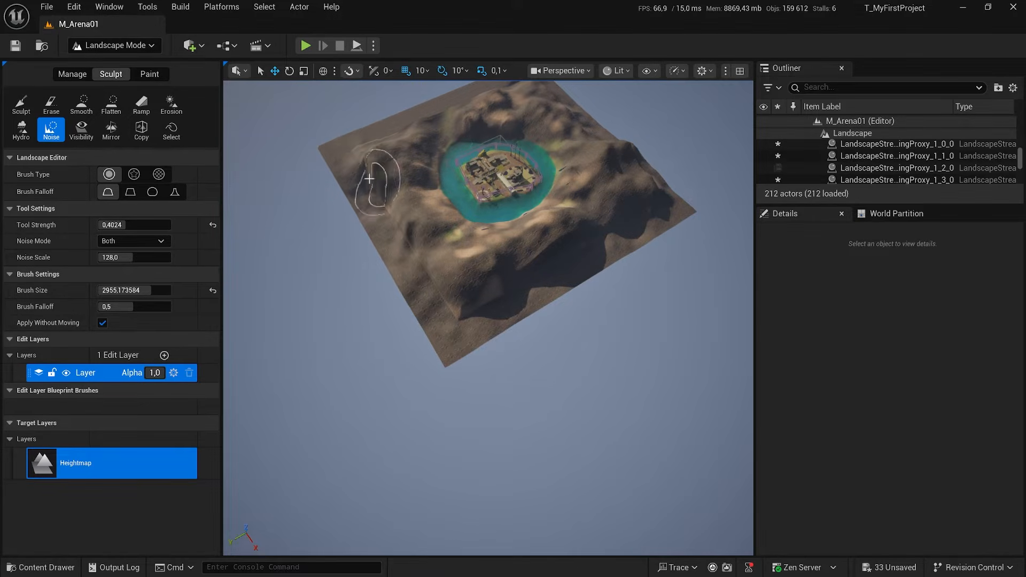
mouse_move(369, 178)
left_mouse_down()
mouse_move(442, 297)
mouse_move(405, 240)
left_mouse_up()
right_click_drag(405, 239, 430, 238)
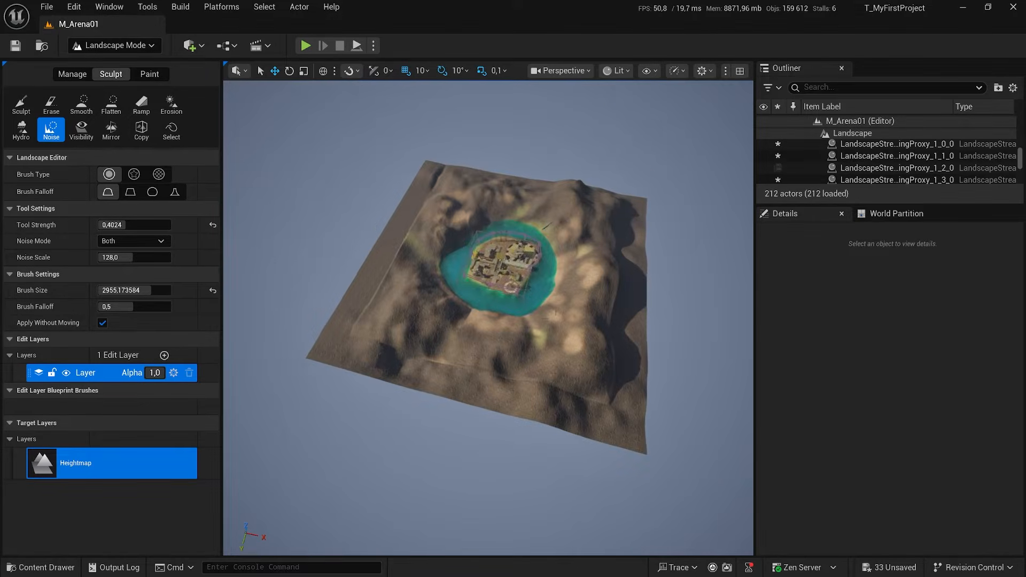
right_click_drag(378, 197, 384, 189)
mouse_move(351, 298)
left_mouse_down()
mouse_move(333, 346)
mouse_move(344, 272)
left_mouse_up()
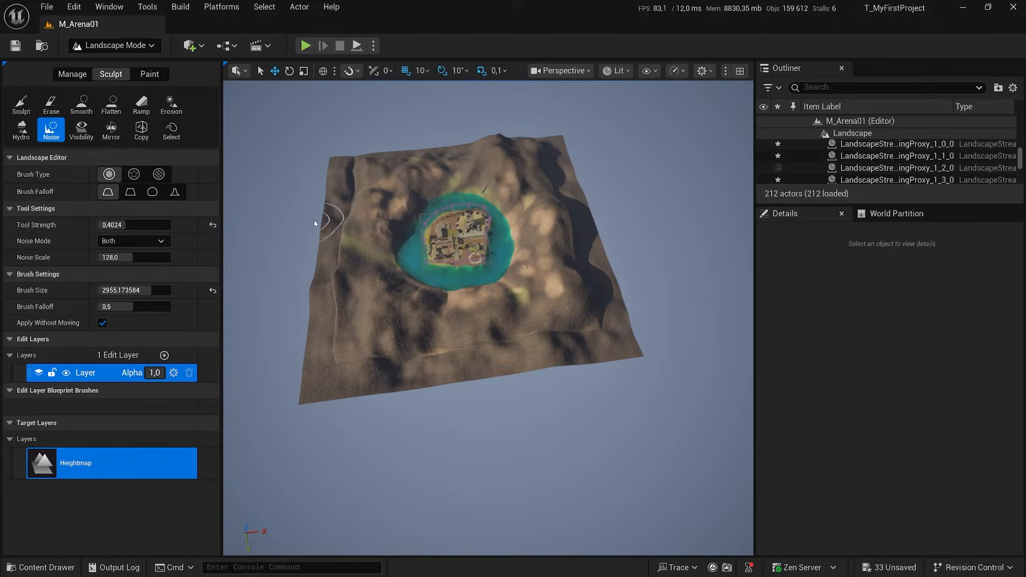
Smooth the seam between the original terrain and the new border along the near edge with the Smooth tool.
left_click(81, 104)
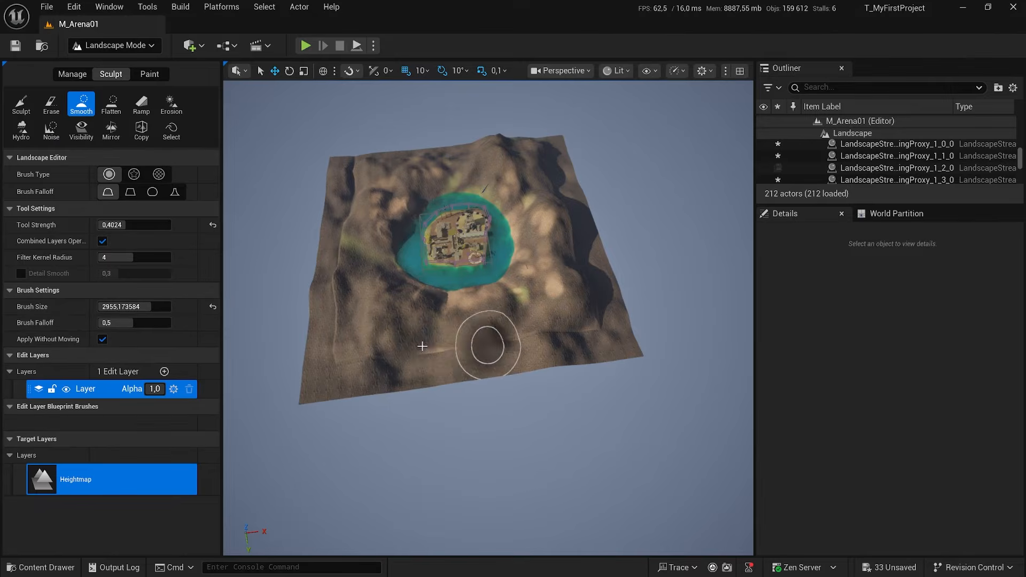
key("w")
right_click_drag(490, 337, 478, 339)
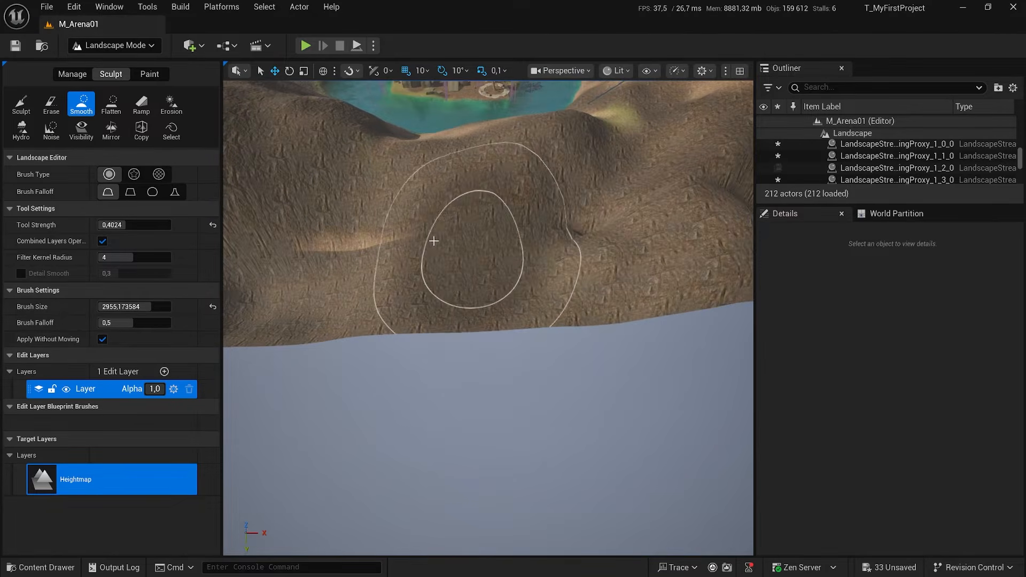
key("s")
mouse_move(525, 240)
right_mouse_down()
mouse_move(522, 279)
mouse_move(575, 293)
mouse_move(520, 270)
right_mouse_up()
key("d")
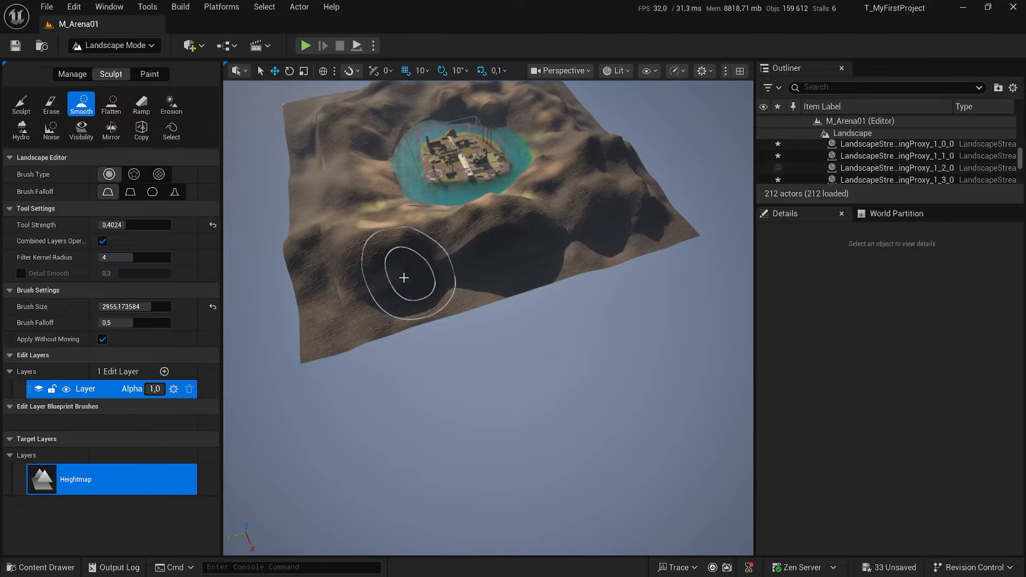
Smooth the ridge around the terrain's corner and along the adjacent border strip.
key("e")
mouse_move(631, 217)
right_mouse_down()
mouse_move(585, 216)
mouse_move(551, 187)
mouse_move(572, 227)
mouse_move(631, 245)
right_mouse_up()
key("d")
key("w")
key("d")
key("s")
left_click_drag(462, 322, 634, 316)
key("a")
mouse_move(633, 317)
right_mouse_down()
mouse_move(673, 316)
mouse_move(634, 316)
right_mouse_up()
Smooth the remaining seams along the other border strips, checking the slope up close.
key("d")
mouse_move(624, 333)
left_mouse_down()
mouse_move(672, 324)
mouse_move(661, 266)
left_mouse_up()
key("d")
right_click_drag(660, 266, 579, 272)
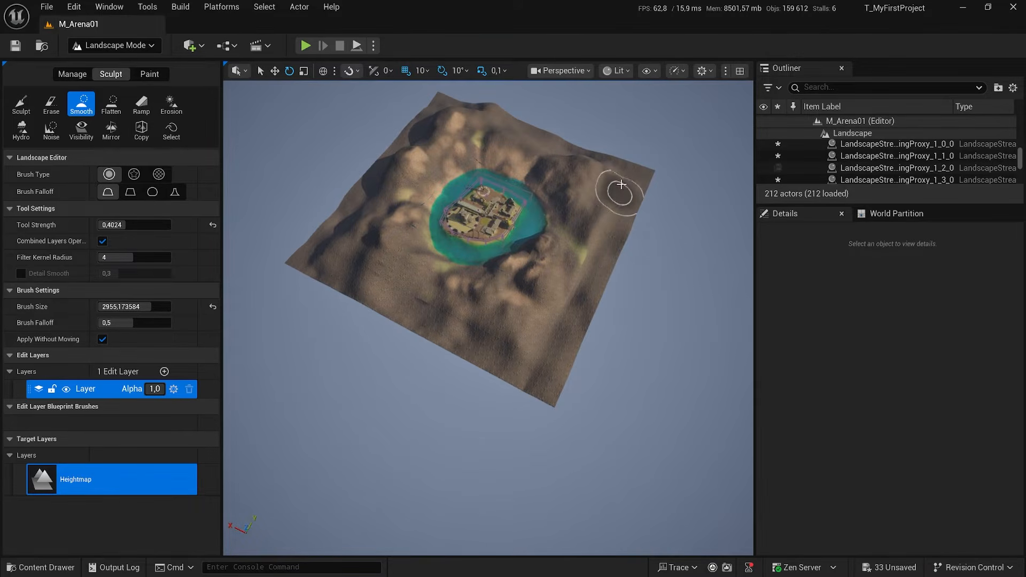
key("d")
mouse_move(605, 187)
right_mouse_down()
mouse_move(470, 152)
mouse_move(395, 171)
right_mouse_up()
key("w")
key("d")
key("w")
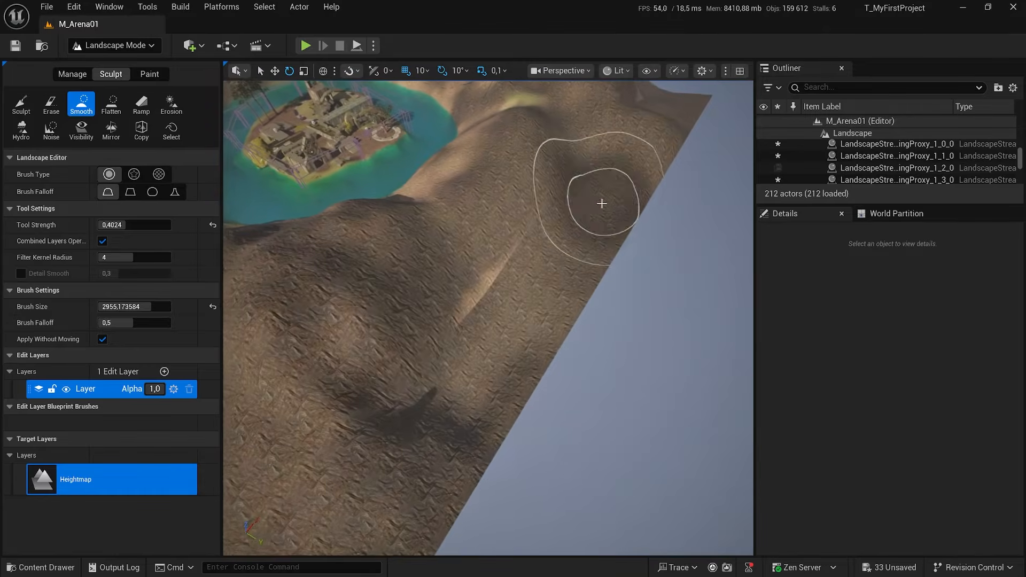
left_click(150, 73)
left_click(63, 448)
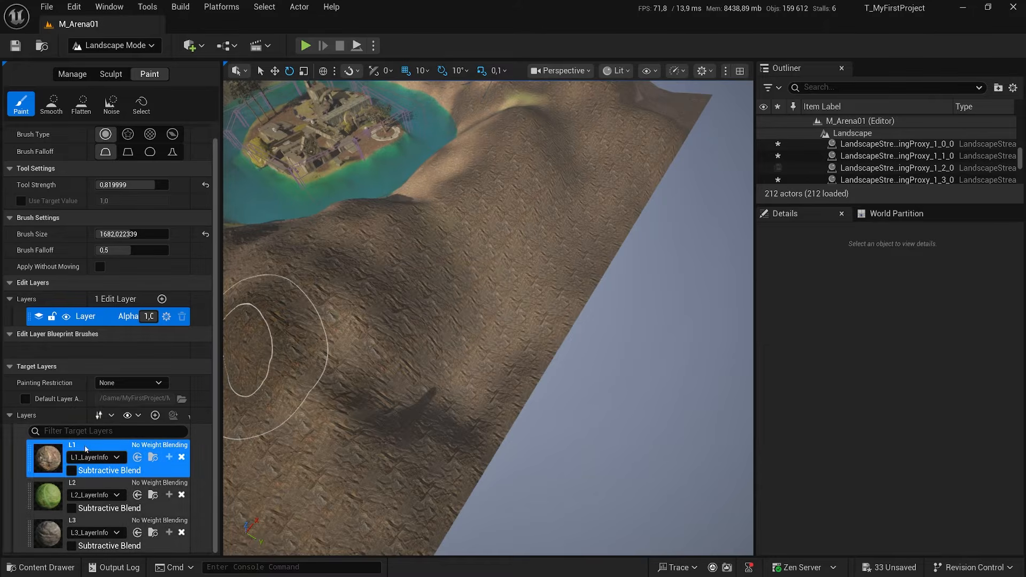
left_click(70, 78)
left_click(123, 75)
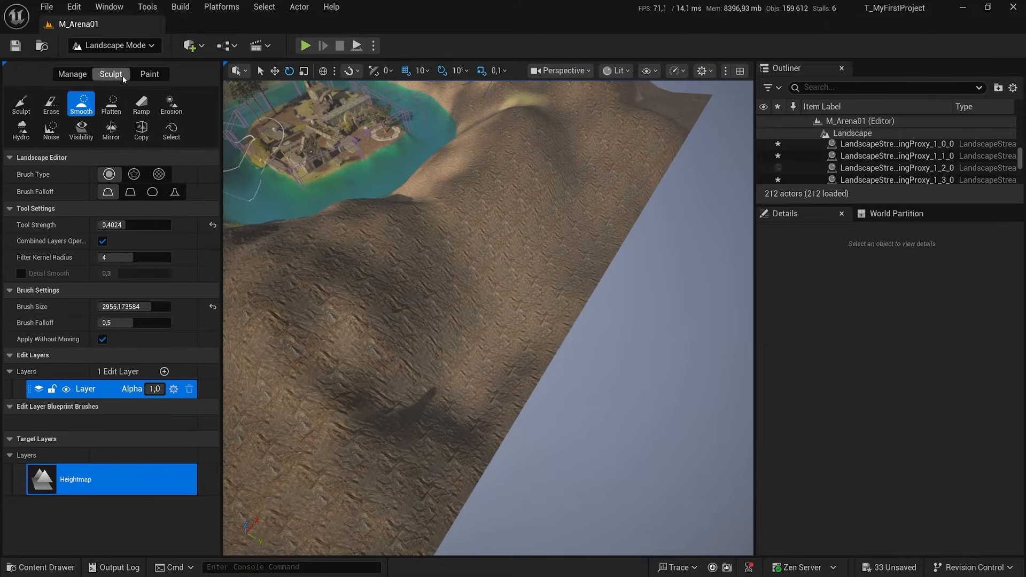
Raise a tall rounded hill near the corner of the extended landscape with the Sculpt tool.
mouse_move(522, 293)
right_mouse_down()
mouse_move(417, 267)
mouse_move(481, 283)
mouse_move(513, 275)
mouse_move(642, 329)
right_mouse_up()
key("w")
right_click(544, 295)
type("wa")
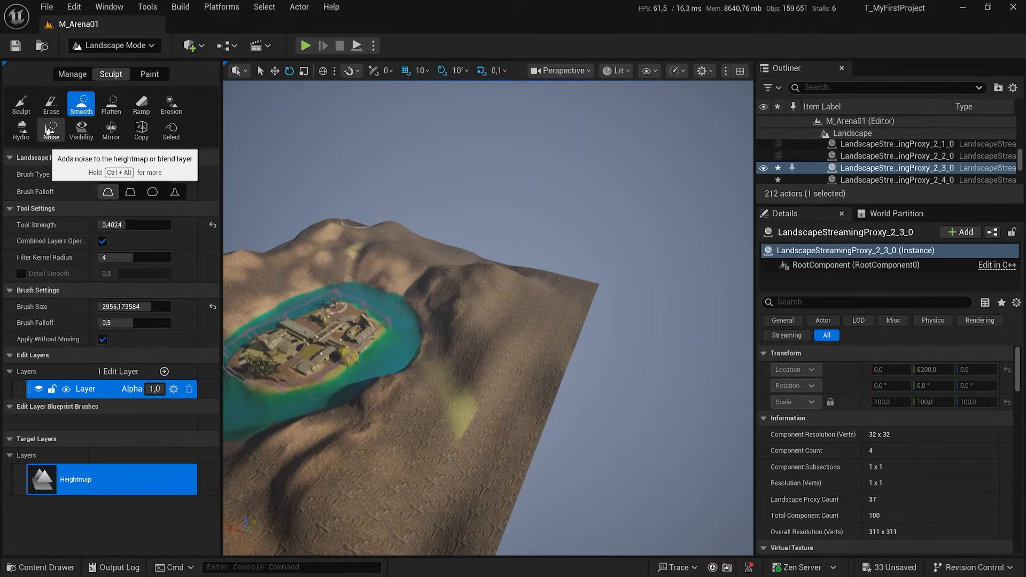
left_click(21, 104)
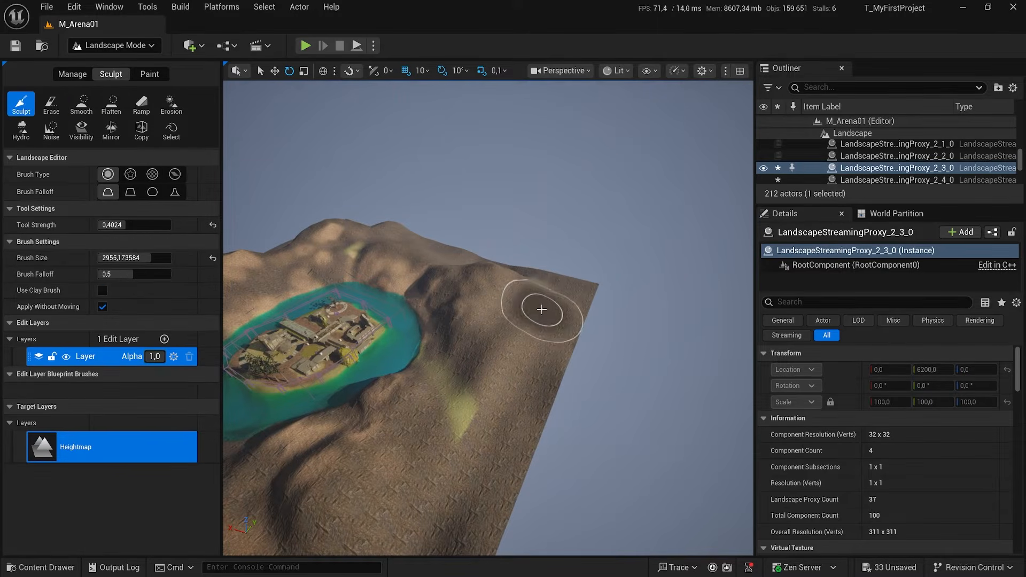
mouse_move(535, 294)
left_mouse_down()
mouse_move(554, 291)
mouse_move(539, 295)
left_mouse_up()
right_click_drag(540, 295, 460, 297)
left_click_drag(479, 299, 476, 299)
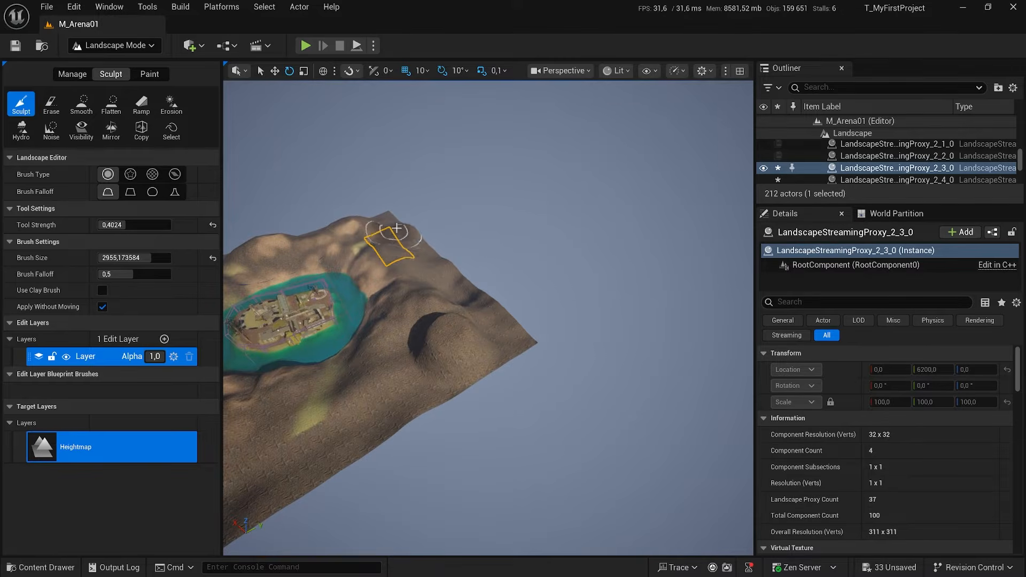
Raise more terrain along the border and beside the lake's shore with the same large sculpting brush.
mouse_move(379, 220)
left_mouse_down()
mouse_move(326, 254)
mouse_move(307, 250)
left_mouse_up()
right_click_drag(308, 250, 236, 246)
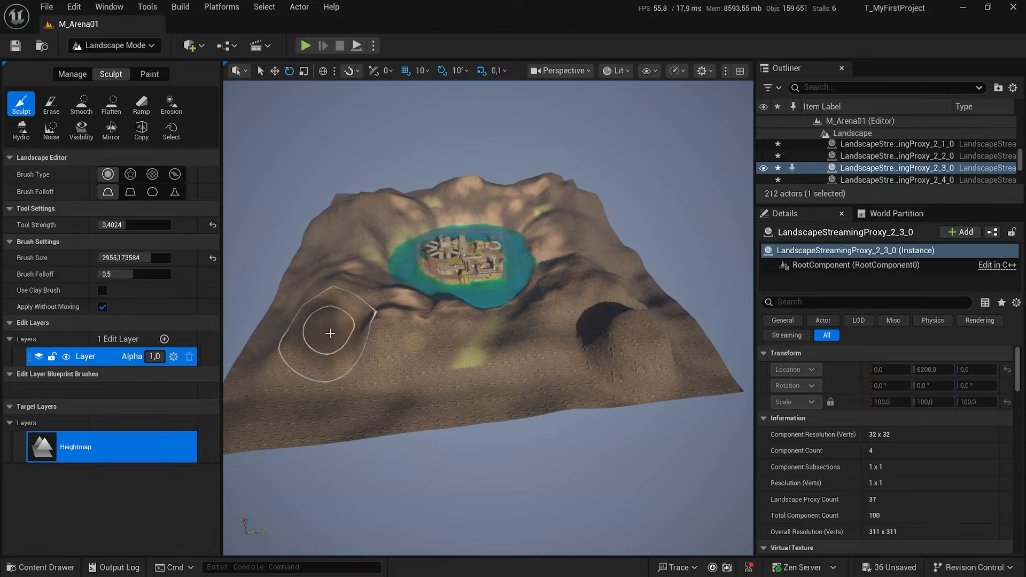
left_click_drag(470, 338, 476, 340)
left_click_drag(530, 322, 522, 324)
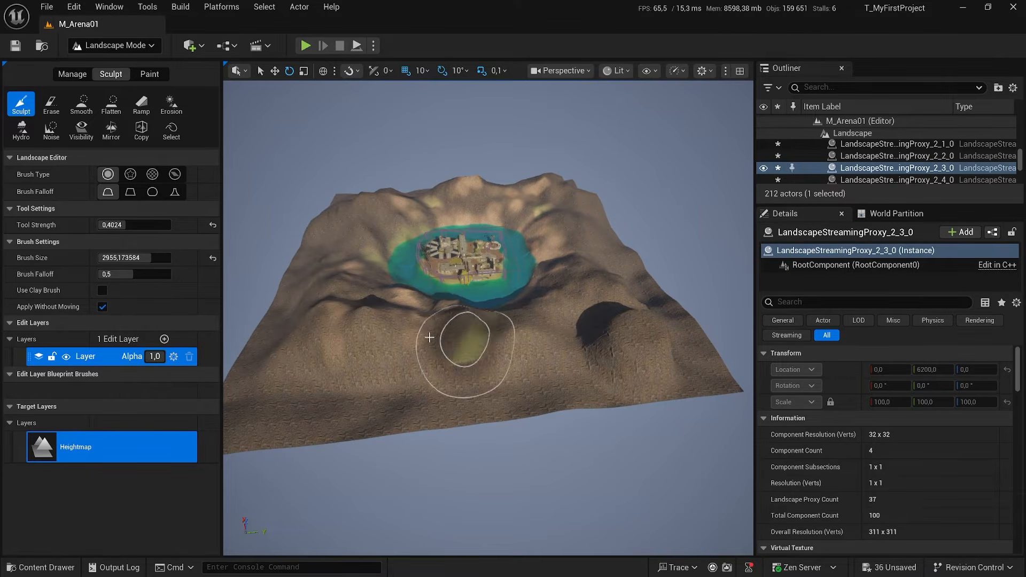
Reduce the sculpting brush size to 664.960449 and build up detail on the ridge in front of the tall hill.
key("w")
right_click_drag(373, 229, 427, 171)
mouse_move(380, 211)
right_mouse_down()
mouse_move(417, 262)
mouse_move(374, 222)
mouse_move(380, 211)
right_mouse_up()
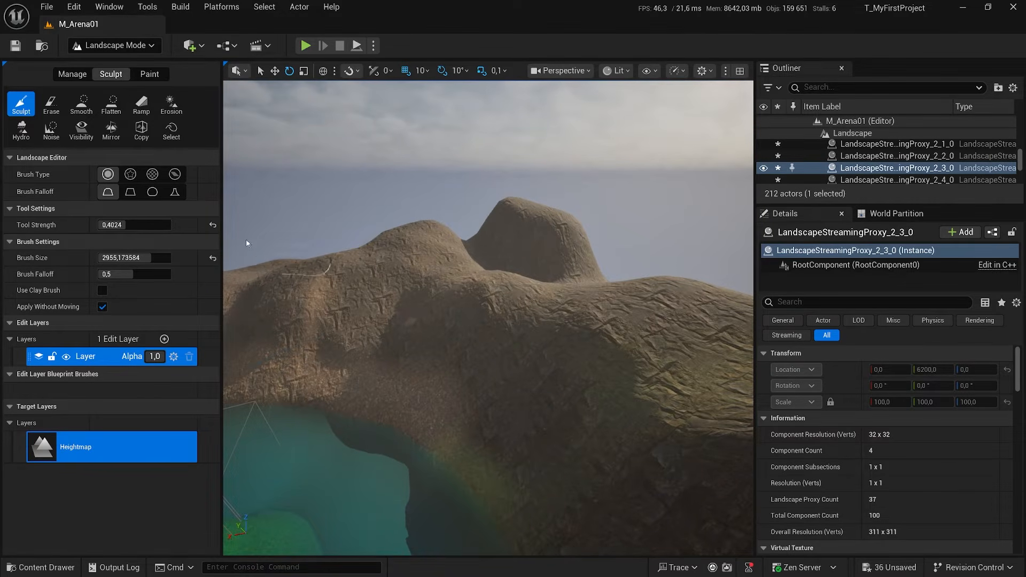
left_click(118, 230)
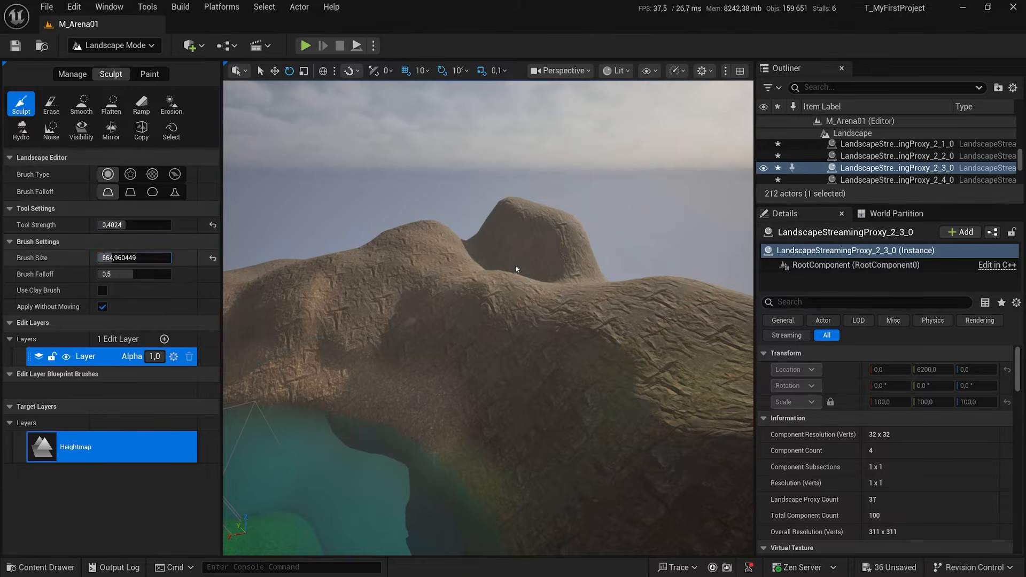
key("w")
mouse_move(486, 291)
right_mouse_down()
mouse_move(489, 263)
mouse_move(513, 261)
right_mouse_up()
key("s")
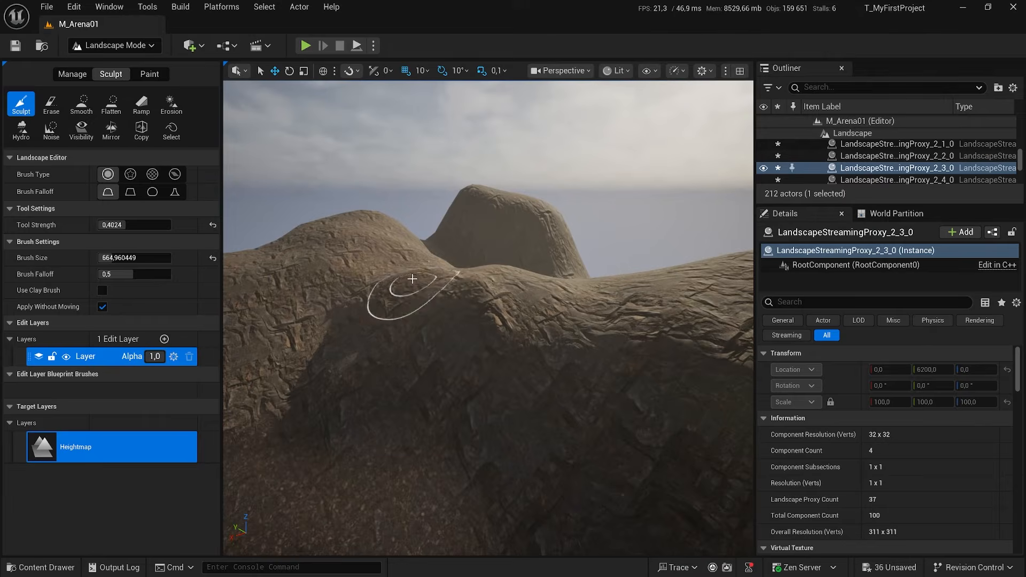
right_click_drag(412, 279, 421, 274)
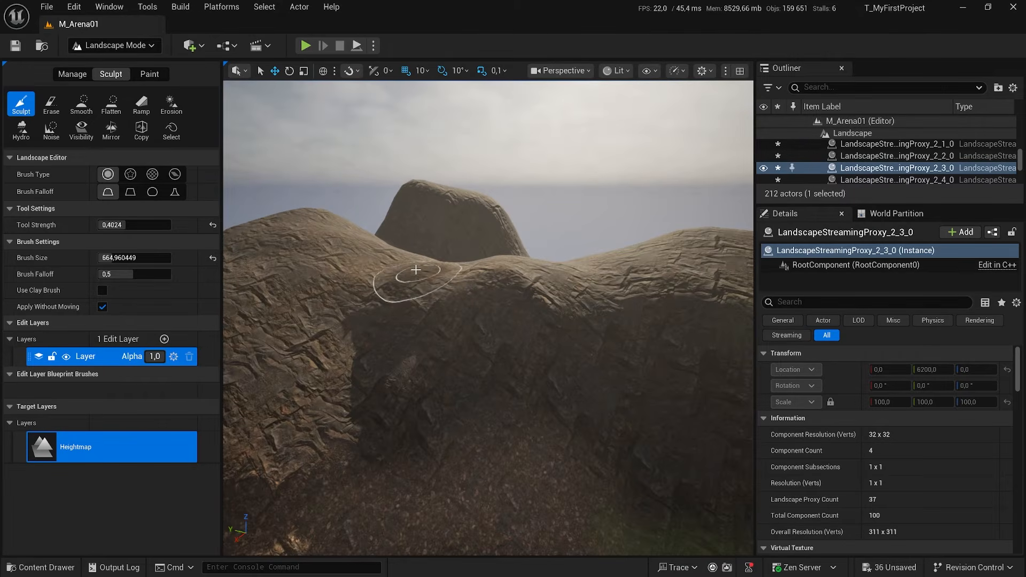
mouse_move(408, 271)
left_mouse_down()
mouse_move(376, 302)
mouse_move(379, 357)
mouse_move(394, 355)
mouse_move(398, 395)
mouse_move(382, 421)
mouse_move(394, 430)
left_mouse_up()
key("s")
mouse_move(393, 429)
right_mouse_down()
mouse_move(406, 427)
mouse_move(372, 411)
right_mouse_up()
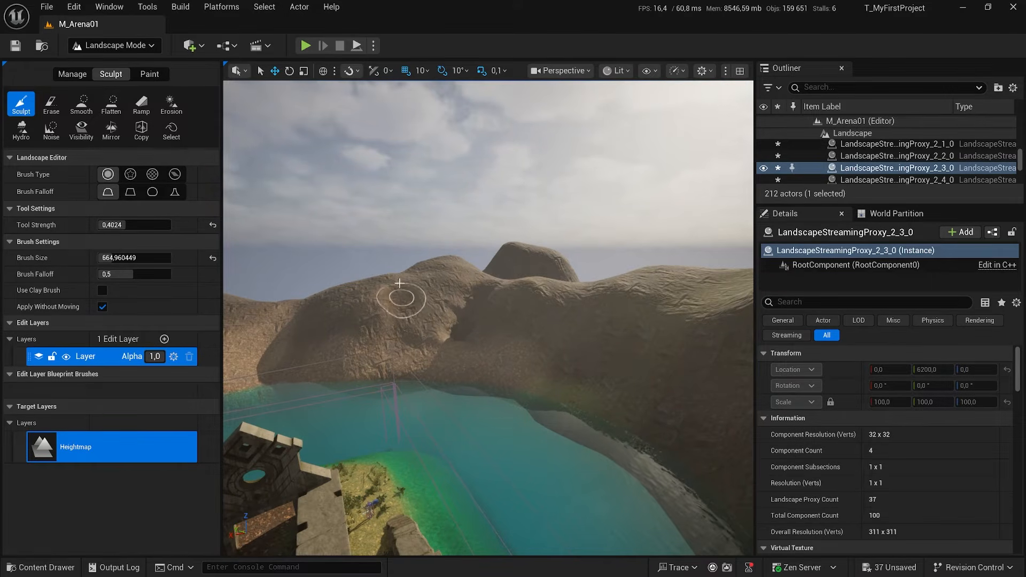
Sculpt smaller folds and peaks into the hillsides around the lake.
mouse_move(383, 299)
left_mouse_down()
mouse_move(371, 337)
mouse_move(323, 305)
mouse_move(309, 329)
left_mouse_up()
key("a")
right_click_drag(493, 324, 599, 323)
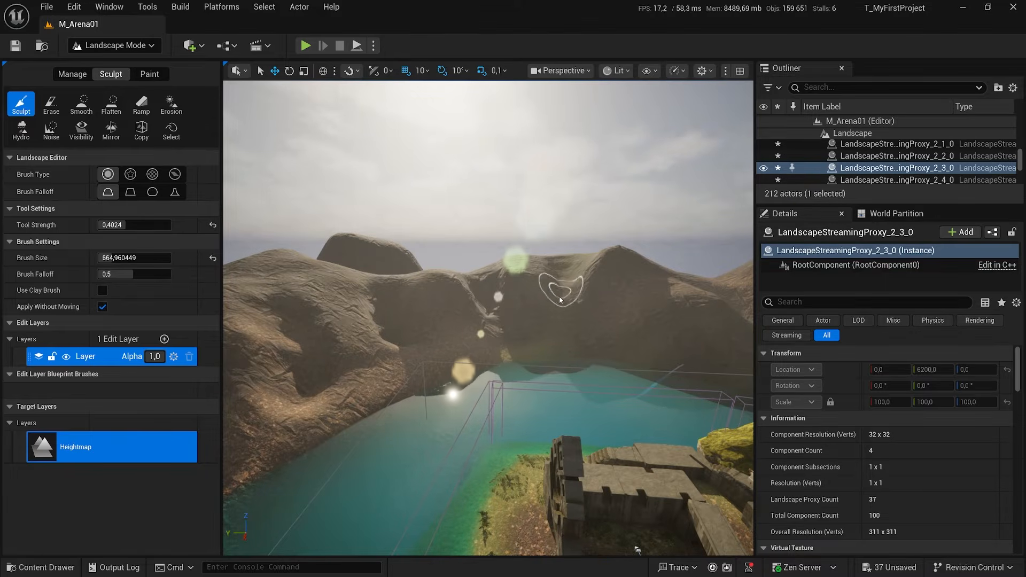
key("a")
mouse_move(538, 290)
right_mouse_down()
mouse_move(452, 291)
mouse_move(555, 296)
right_mouse_up()
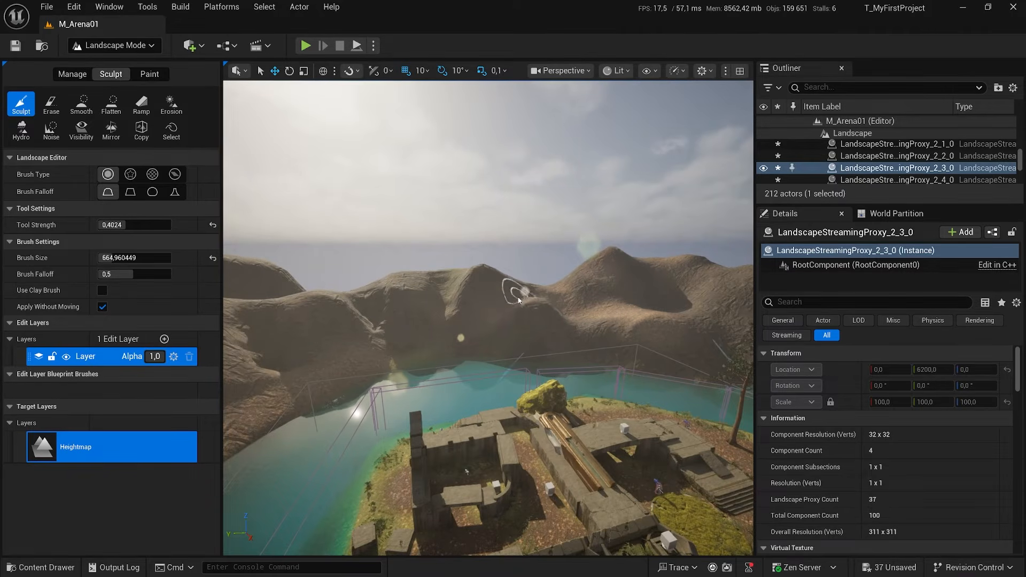
Sculpt finer relief in the gully between the ridges and on the side of the tall hill.
key("w")
mouse_move(492, 294)
right_mouse_down()
mouse_move(441, 309)
mouse_move(426, 282)
right_mouse_up()
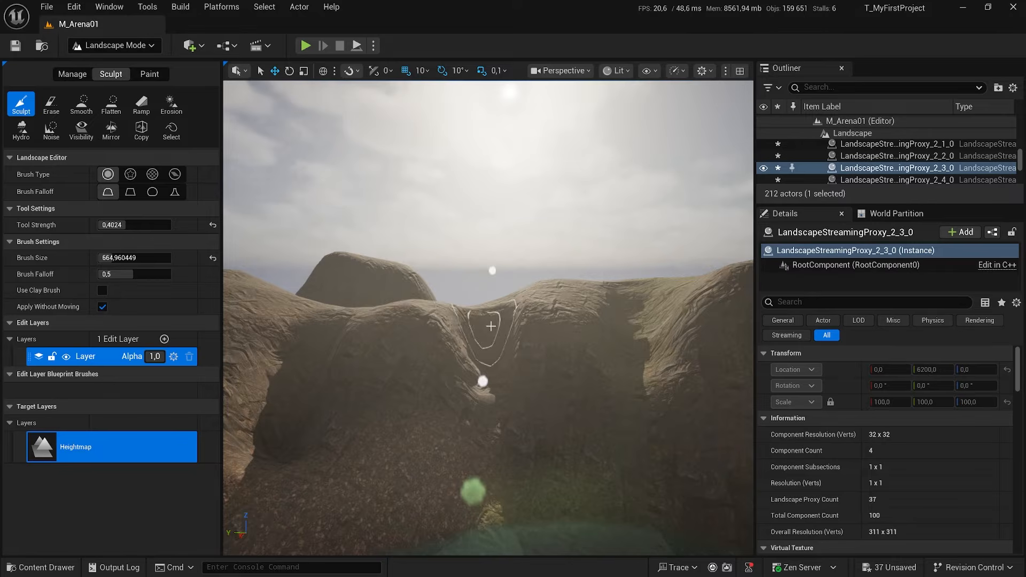
key("w")
mouse_move(490, 326)
right_mouse_down()
mouse_move(561, 321)
mouse_move(527, 323)
mouse_move(504, 288)
right_mouse_up()
key("e")
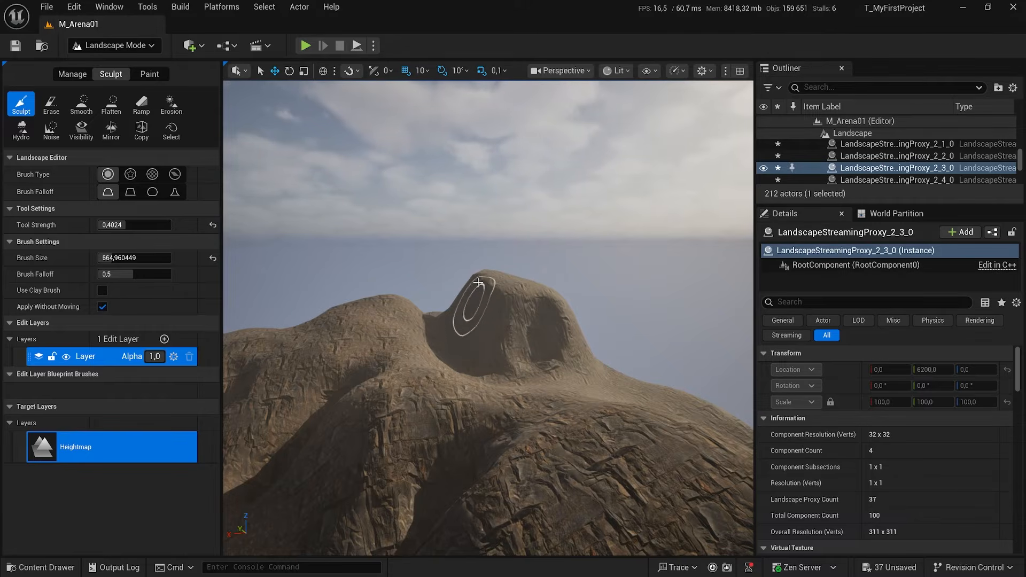
Set the viewport scalability of all groups to High.
left_click(620, 71)
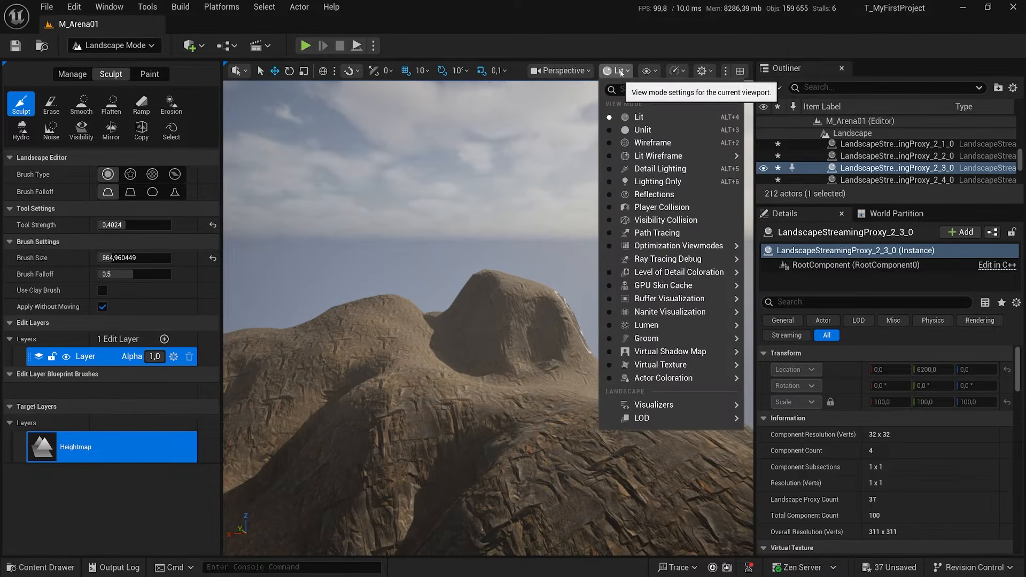
left_click(676, 70)
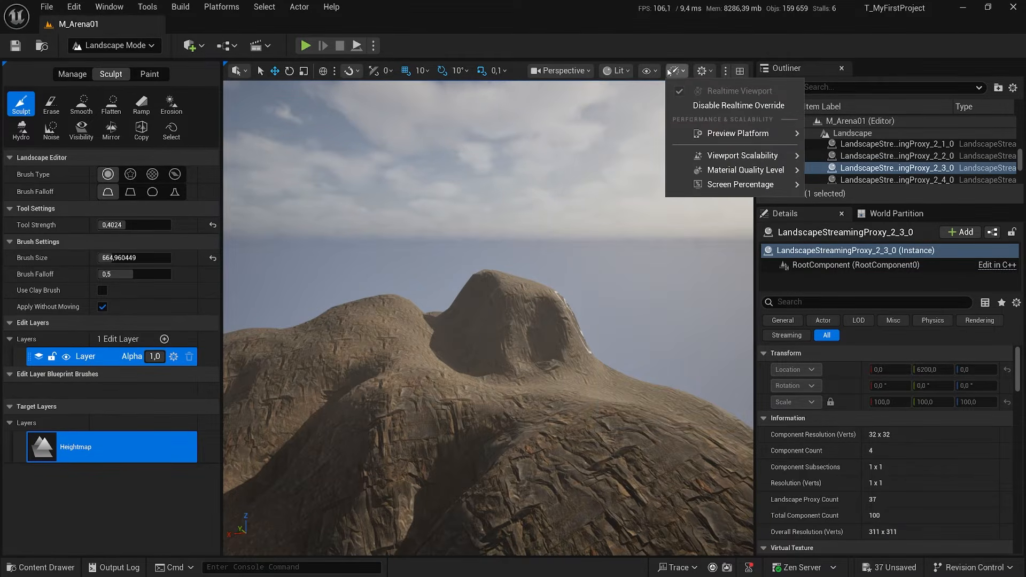
mouse_move(728, 155)
left_click(505, 181)
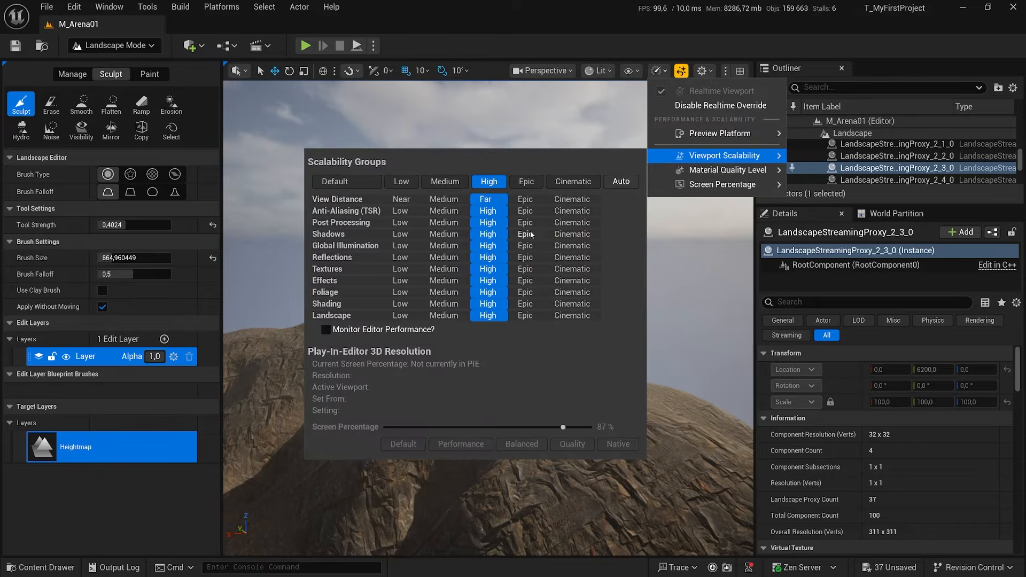
left_click(596, 48)
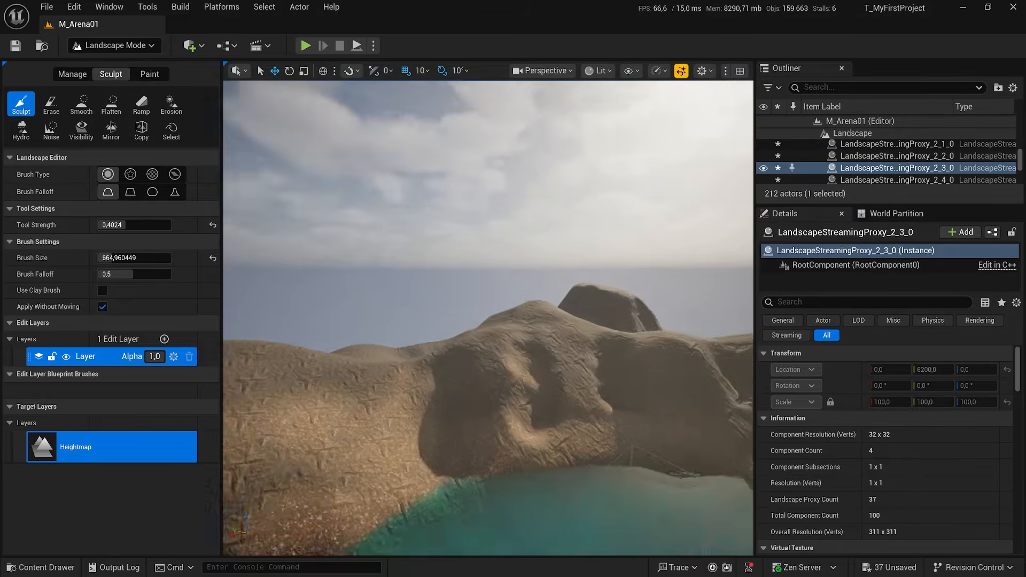
Continue sculpting bulges and folds into the remaining cliffs above the lake's shoreline.
right_click_drag(489, 318, 579, 340)
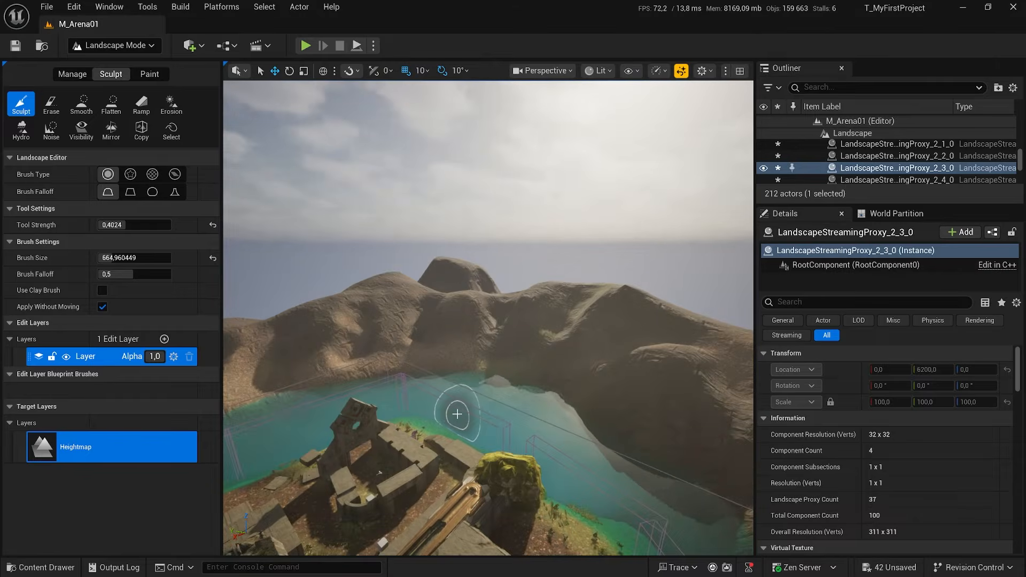
key("w")
right_click_drag(492, 428, 715, 450)
key("w")
key("a")
mouse_move(396, 374)
right_mouse_down()
mouse_move(410, 359)
mouse_move(363, 364)
right_mouse_up()
key("s")
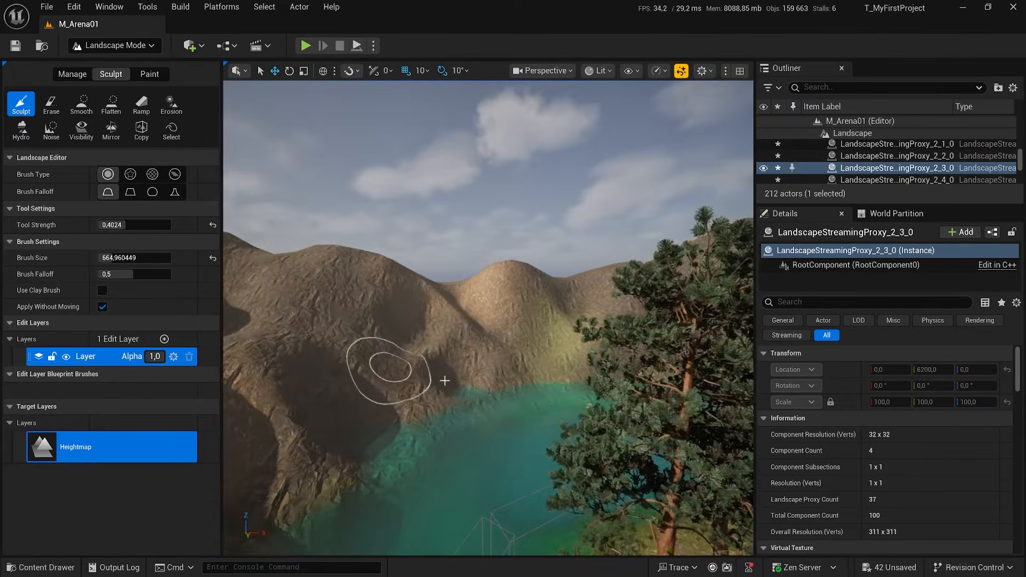
Examine the sculpted mountain ring from outside the terrain, above the arena and at the arena's ground level.
mouse_move(444, 380)
right_mouse_down()
mouse_move(283, 374)
mouse_move(455, 416)
mouse_move(374, 382)
mouse_move(272, 398)
mouse_move(294, 402)
mouse_move(233, 428)
right_mouse_up()
key("s")
key("d")
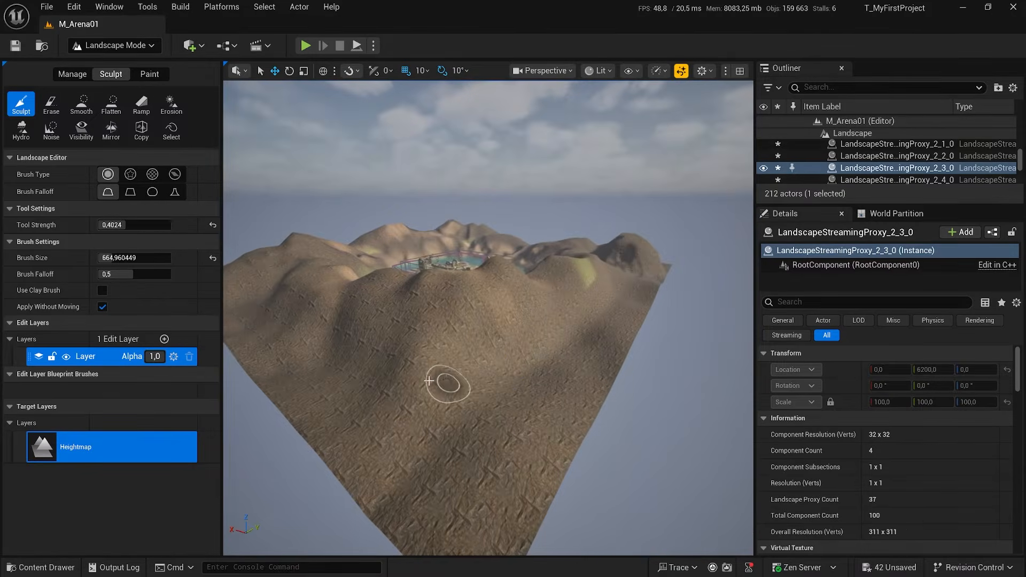
right_click(447, 383)
right_click_drag(399, 373, 21, 347)
key("d")
key("w")
key("d")
right_click_drag(489, 318, 300, 313)
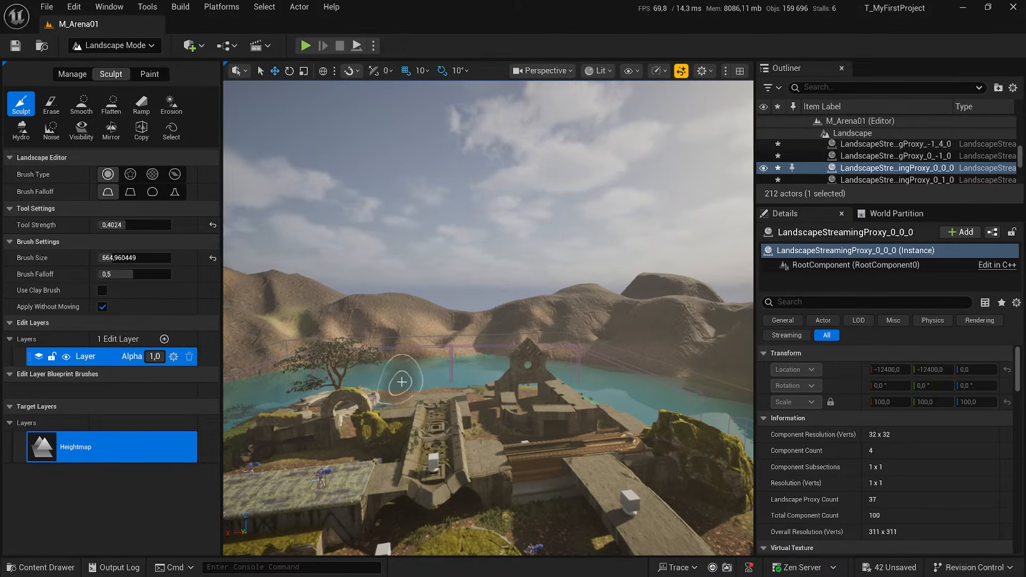
mouse_move(443, 352)
right_mouse_down()
mouse_move(545, 417)
mouse_move(492, 390)
mouse_move(438, 420)
mouse_move(449, 412)
mouse_move(443, 396)
mouse_move(508, 414)
mouse_move(459, 395)
right_mouse_up()
key("w")
key("w")
key("s")
key("w")
key("s")
key("s")
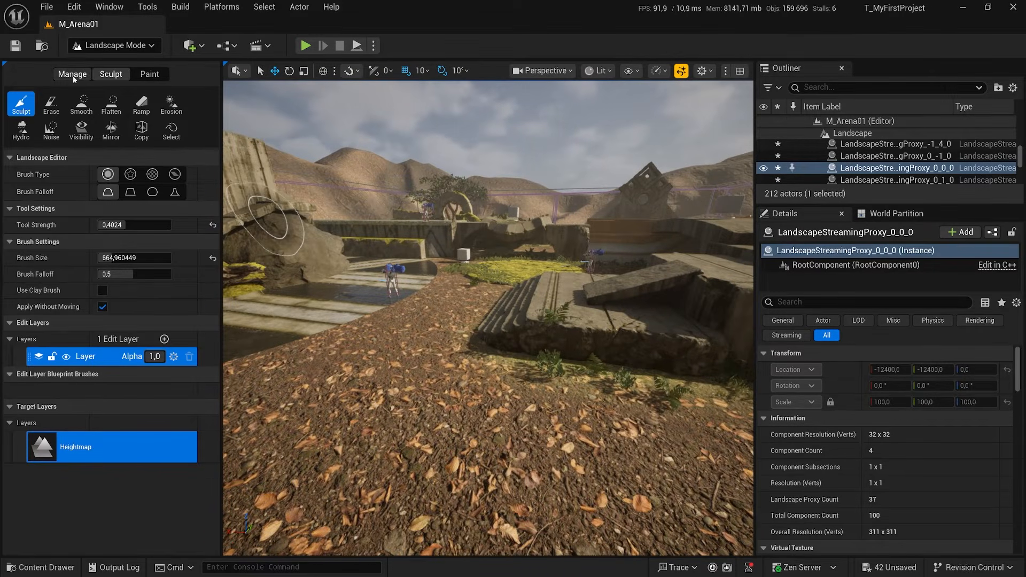
Add a second edit layer of the Landscape Edit Layer class to the landscape and select it.
left_click(72, 75)
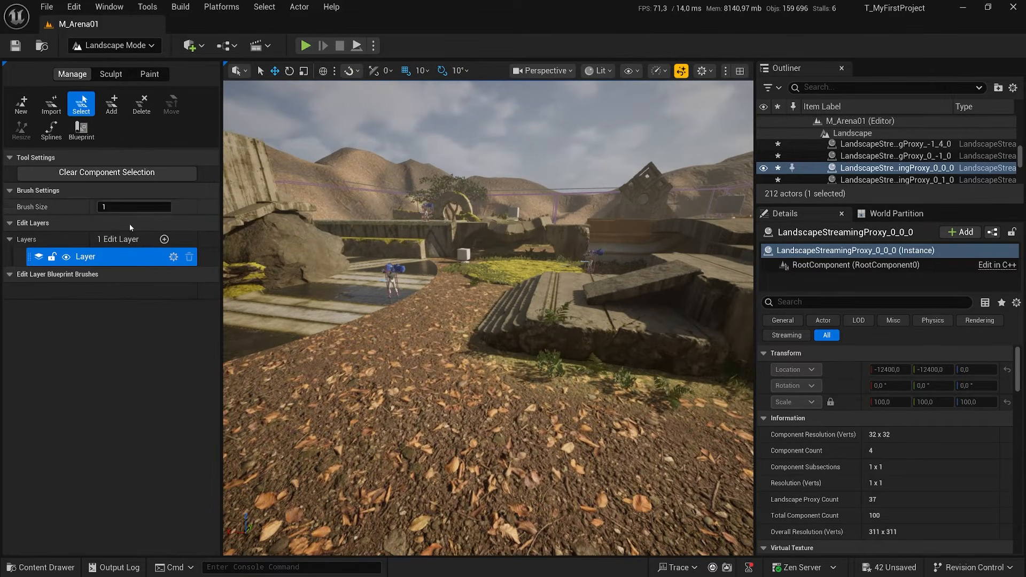
left_click(164, 240)
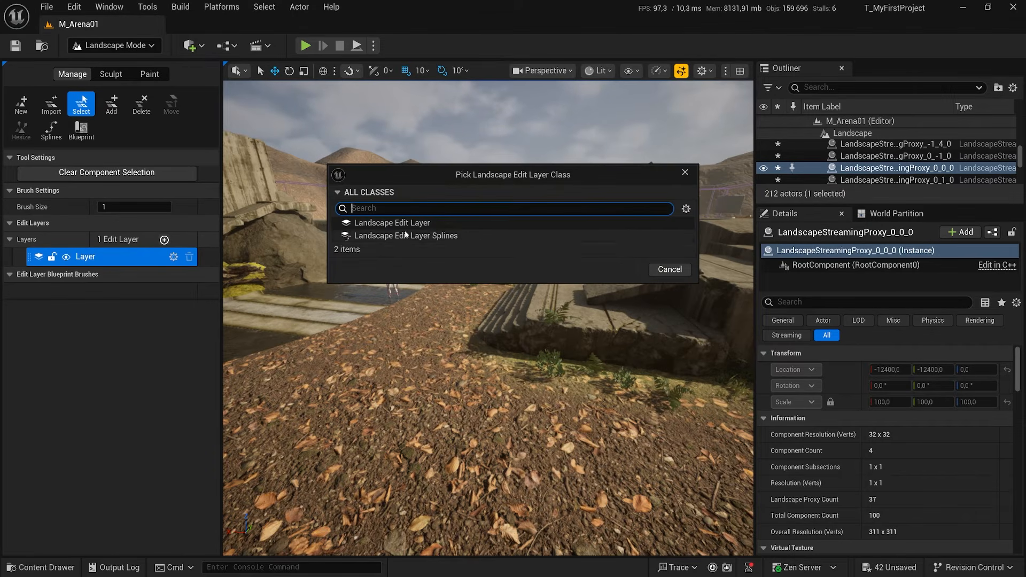
left_click(426, 225)
left_click(620, 270)
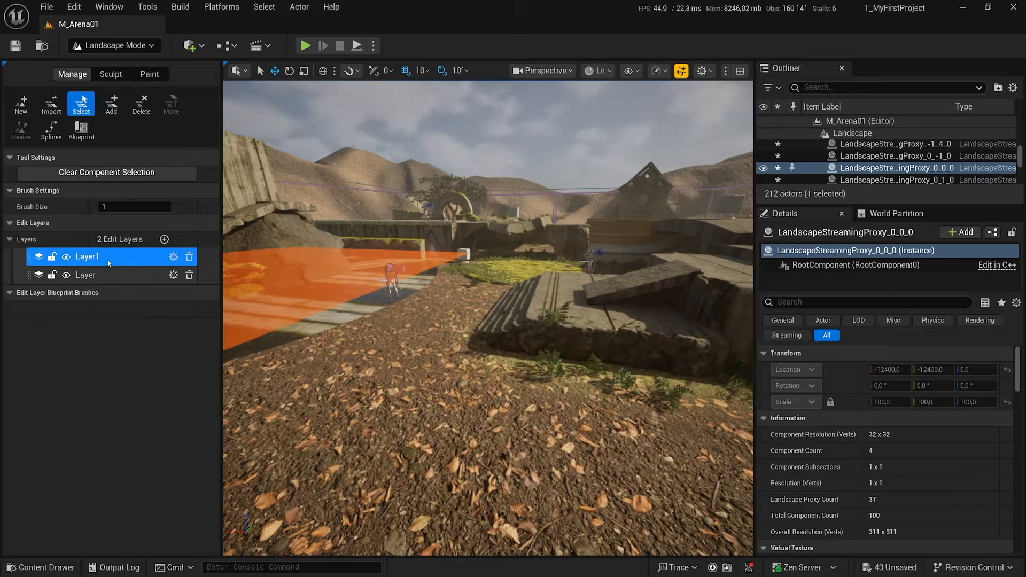
left_click(88, 257)
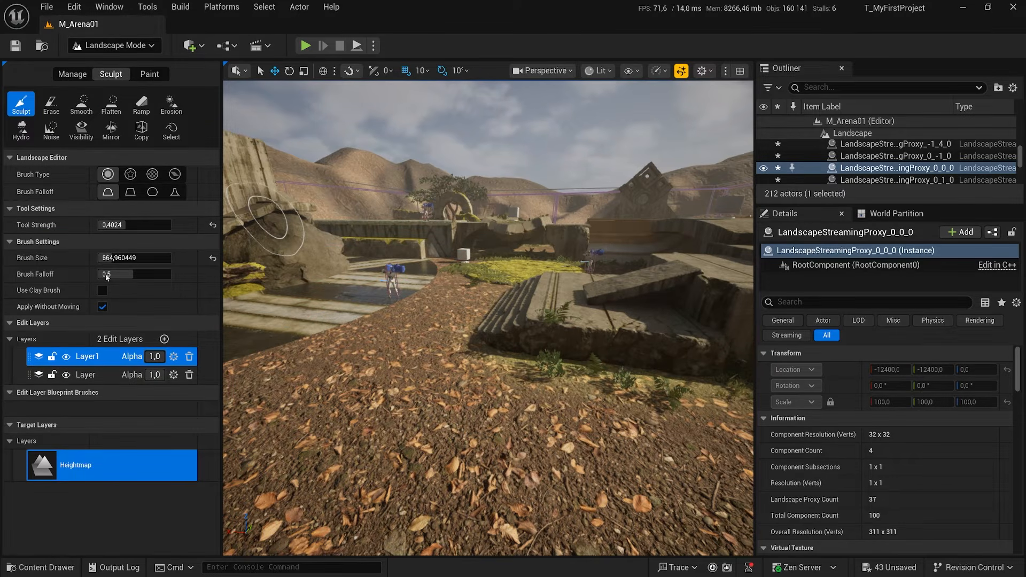
Add a LandmassBrush_Erosion blueprint brush to the new edit layer and bring up its erosion settings.
left_click(72, 74)
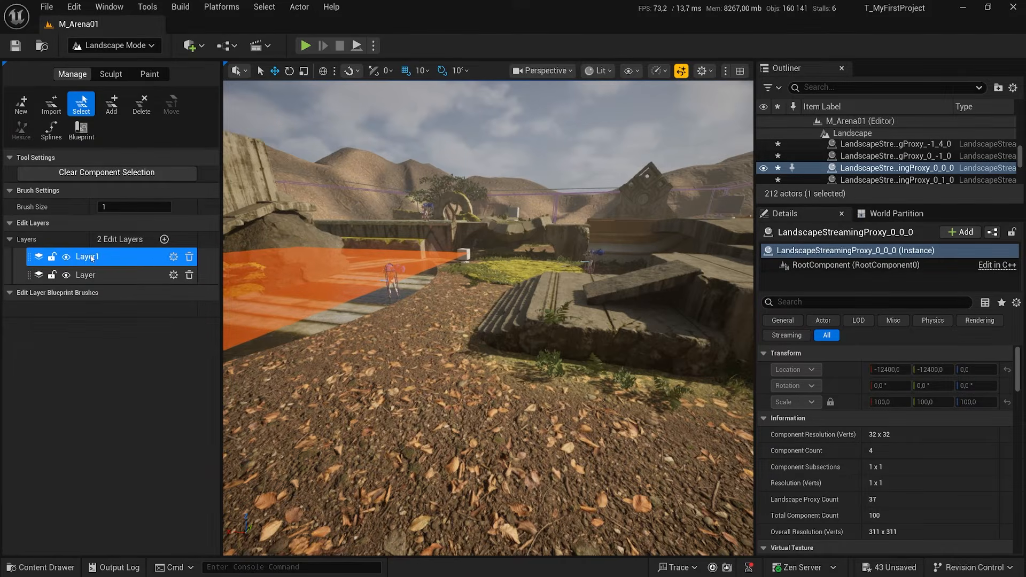
right_click_drag(331, 315, 280, 304)
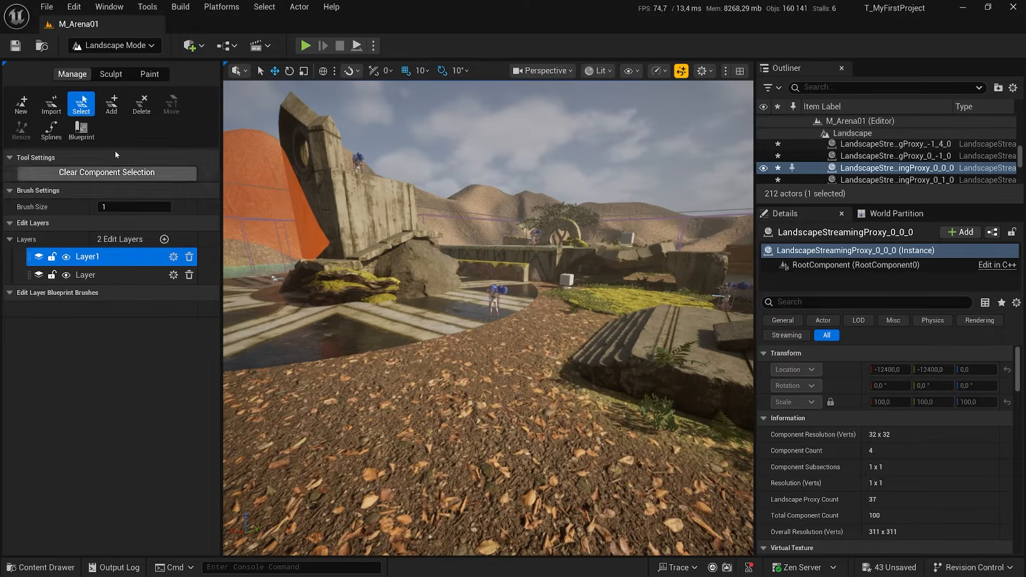
left_click(81, 131)
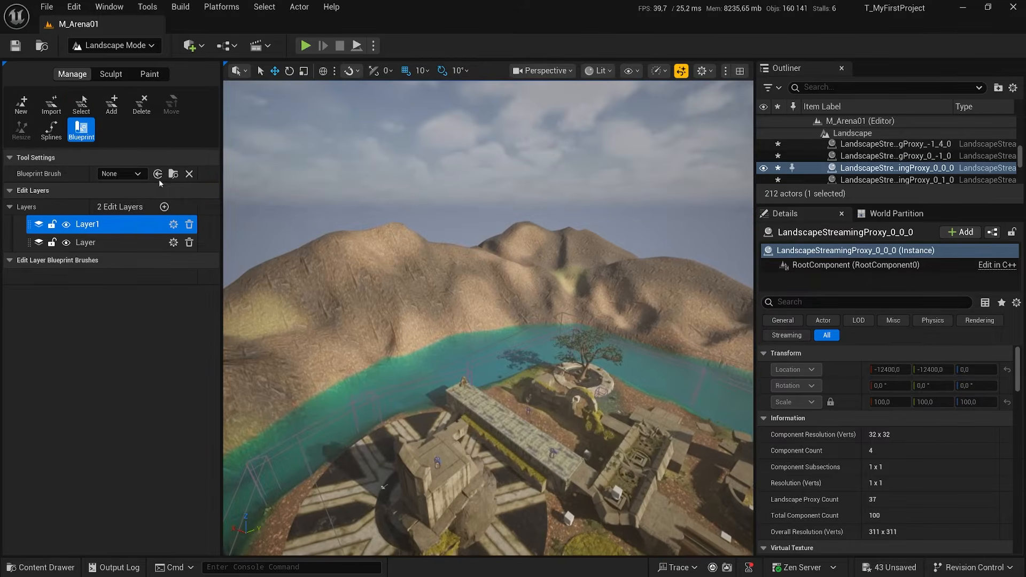
left_click(128, 173)
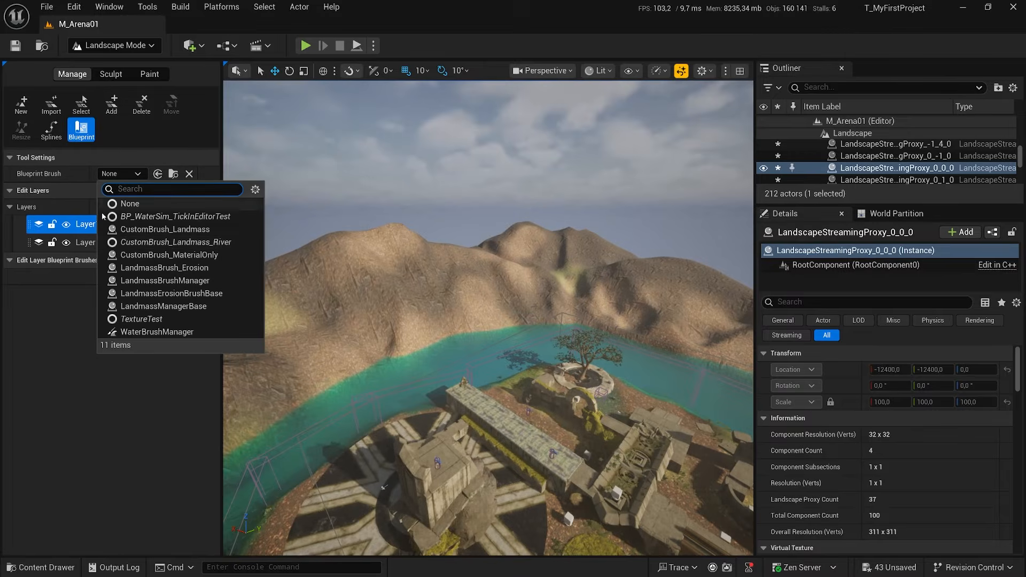
left_click(171, 268)
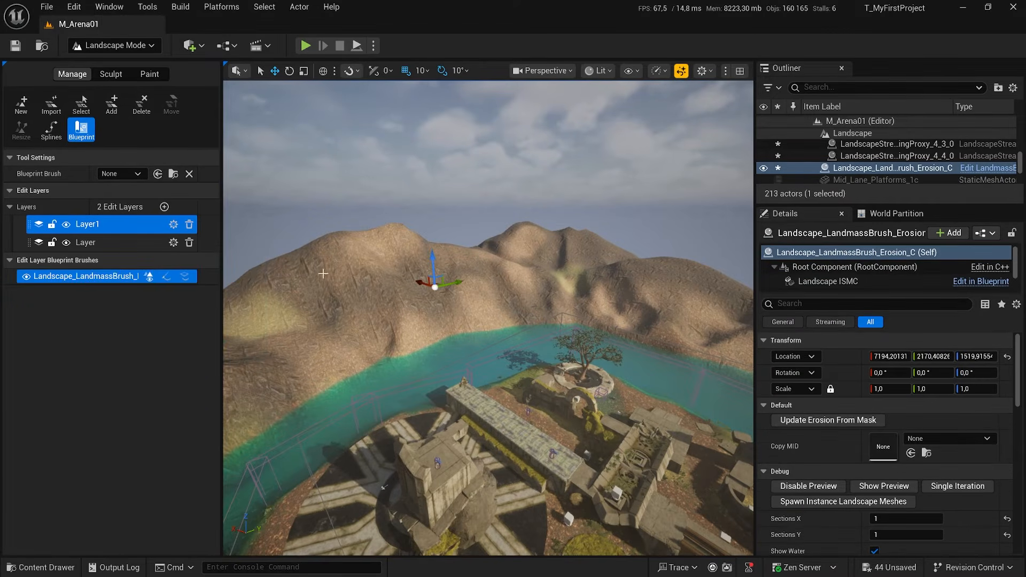
scroll(833, 438, "down", 5)
scroll(832, 438, "down", 5)
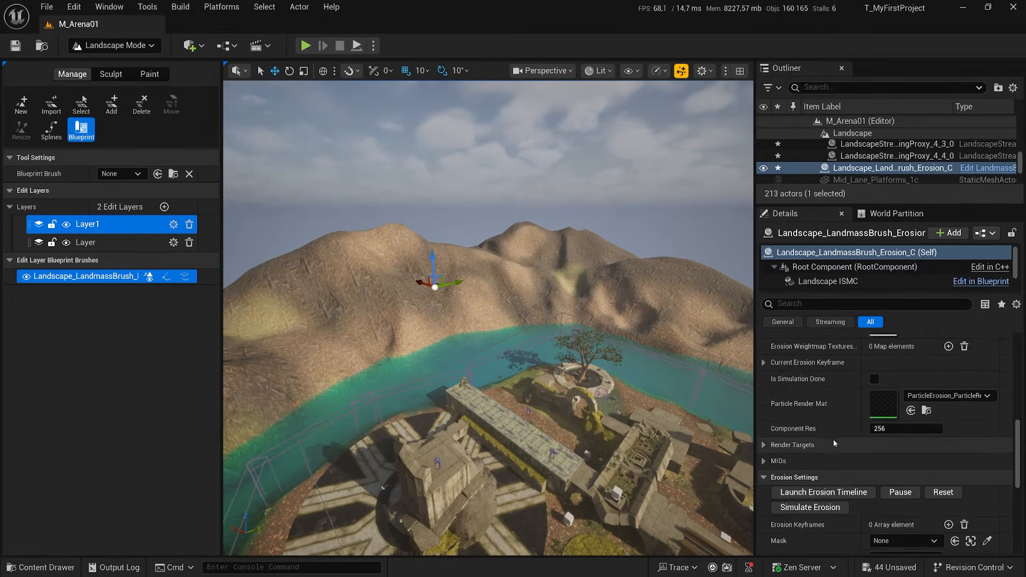
Load the ErosionBrush_Data_Preset_Heavy_01 settings into the erosion brush's timeline and simulate the erosion on the landscape.
left_click(823, 380)
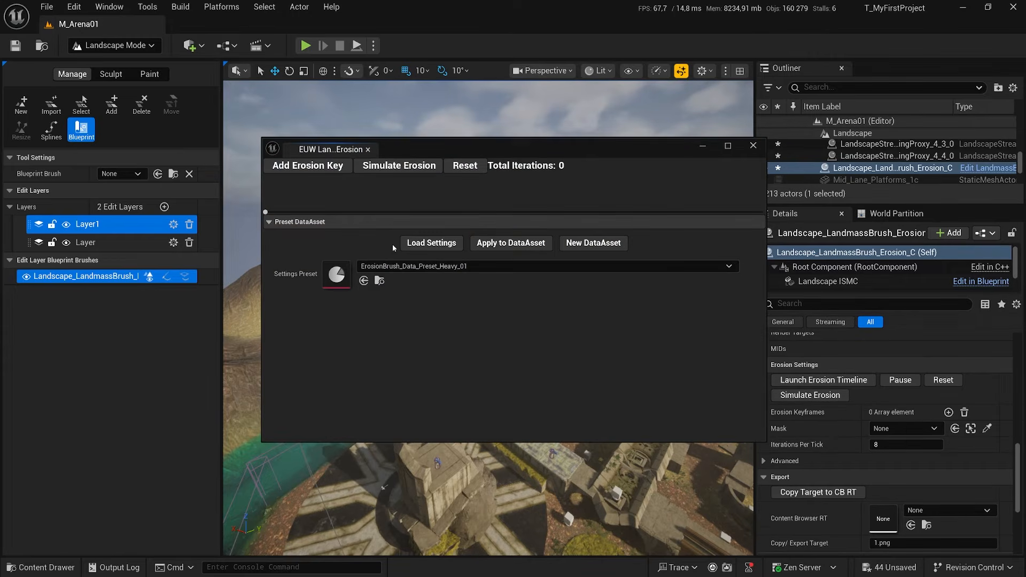
left_click(430, 243)
left_click(753, 146)
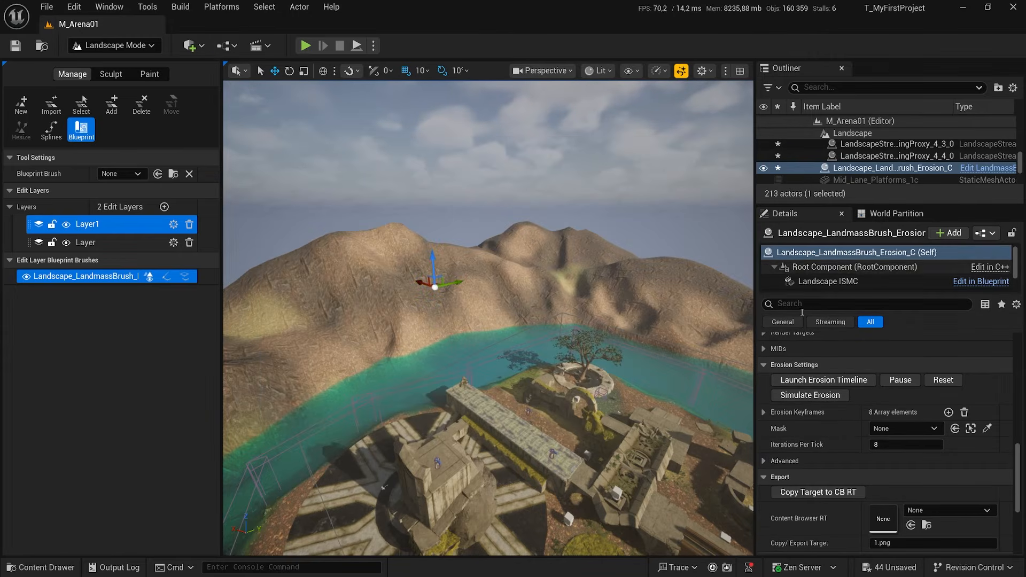
left_click(823, 397)
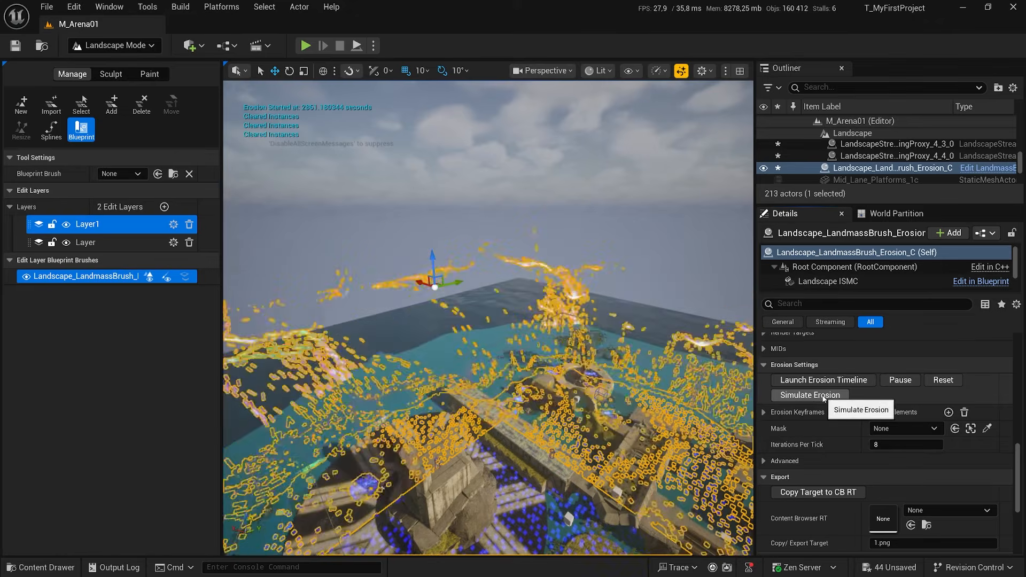
Examine the eroded mountains, shoreline and lakebed from above the arena, across the lake, underwater and beneath the tree.
right_click_drag(600, 367, 689, 369)
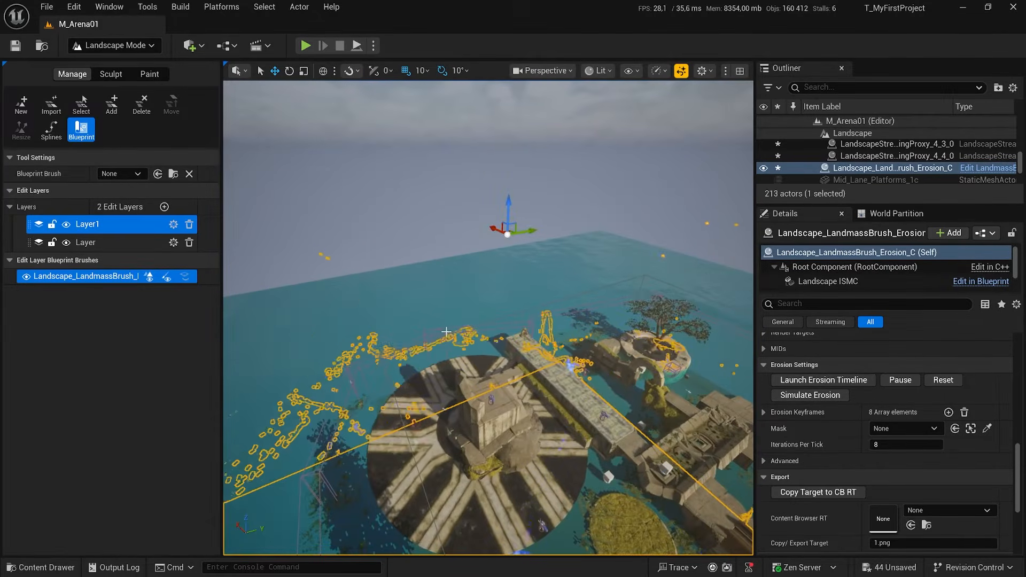
right_click_drag(429, 333, 328, 324)
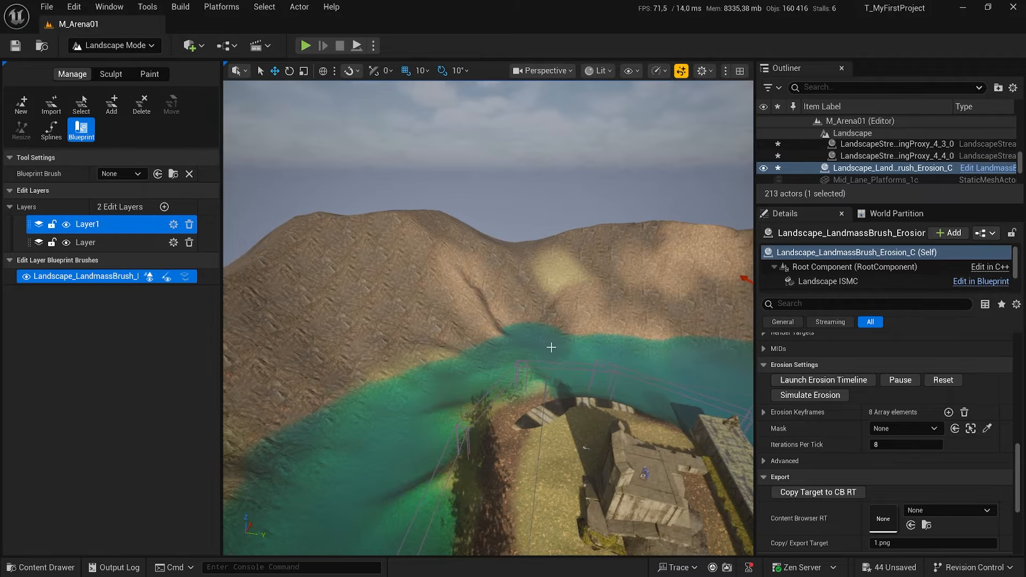
right_click_drag(551, 348, 625, 347)
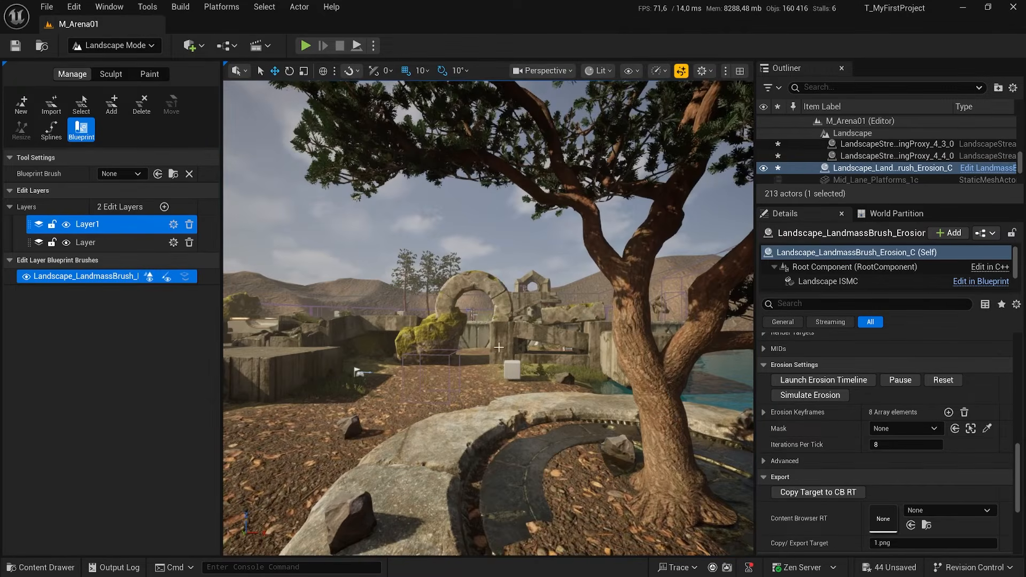
right_click_drag(499, 347, 705, 344)
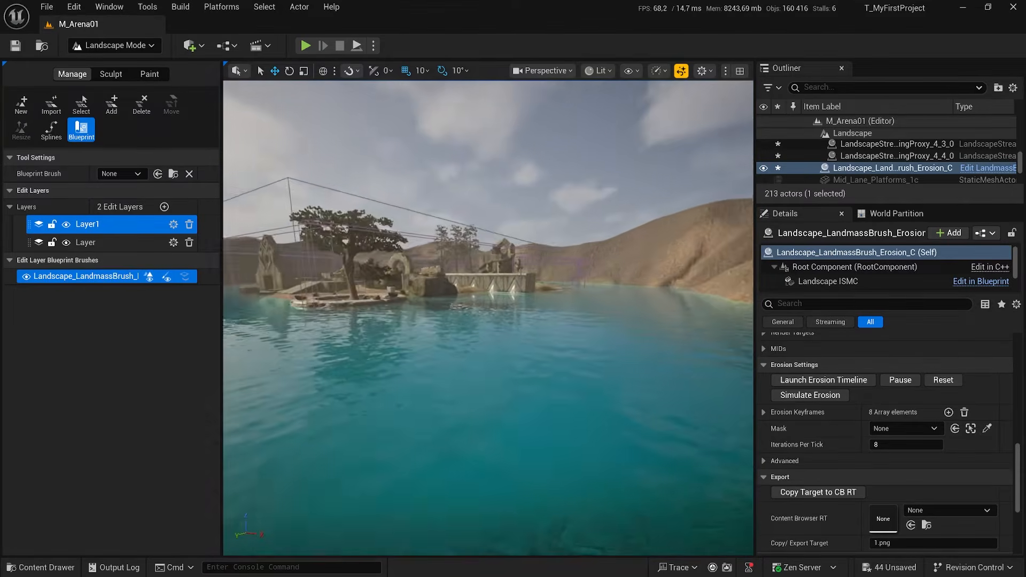
right_click_drag(488, 318, 505, 316)
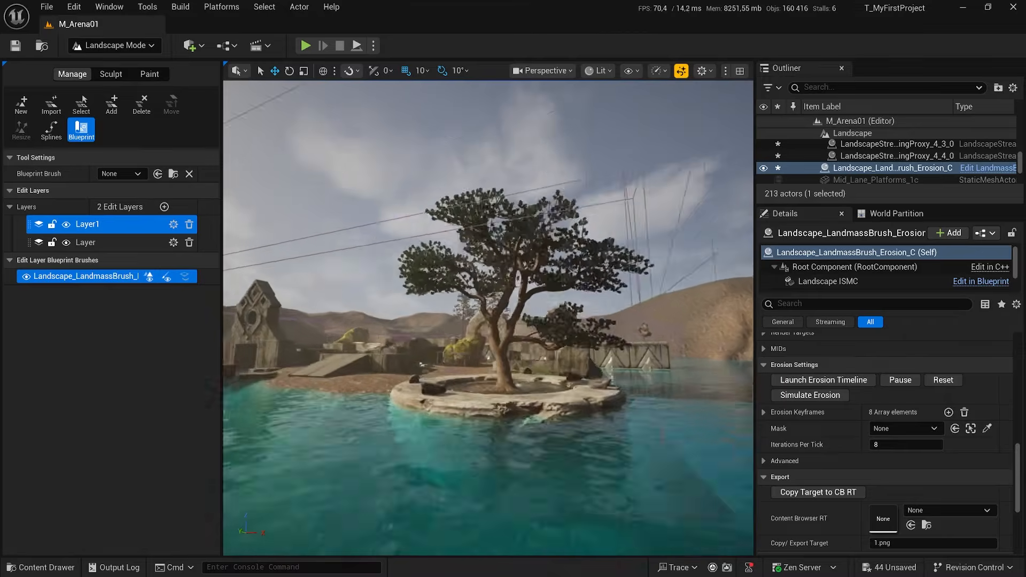
right_click_drag(668, 540, 726, 541)
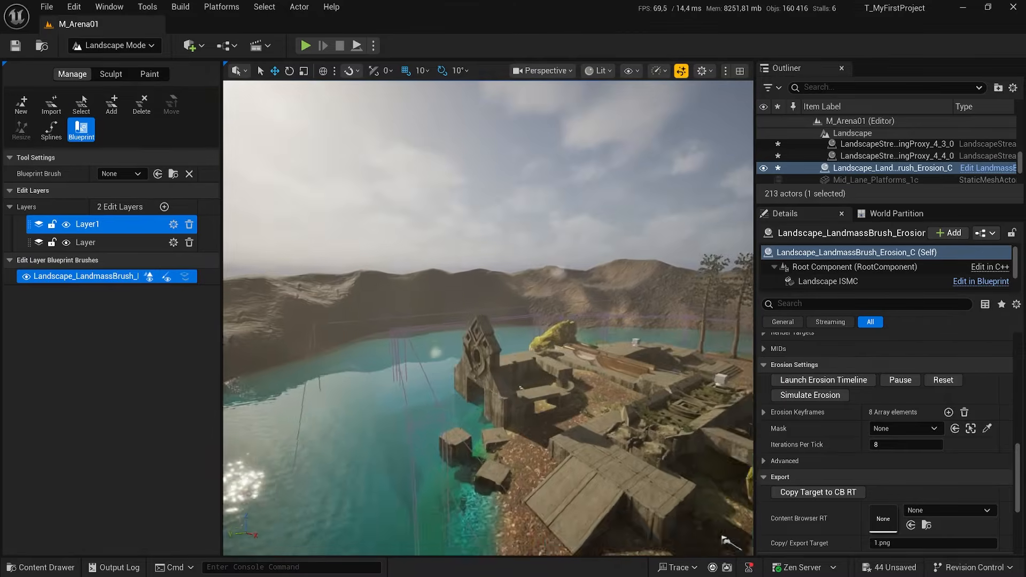
right_click_drag(488, 318, 574, 325)
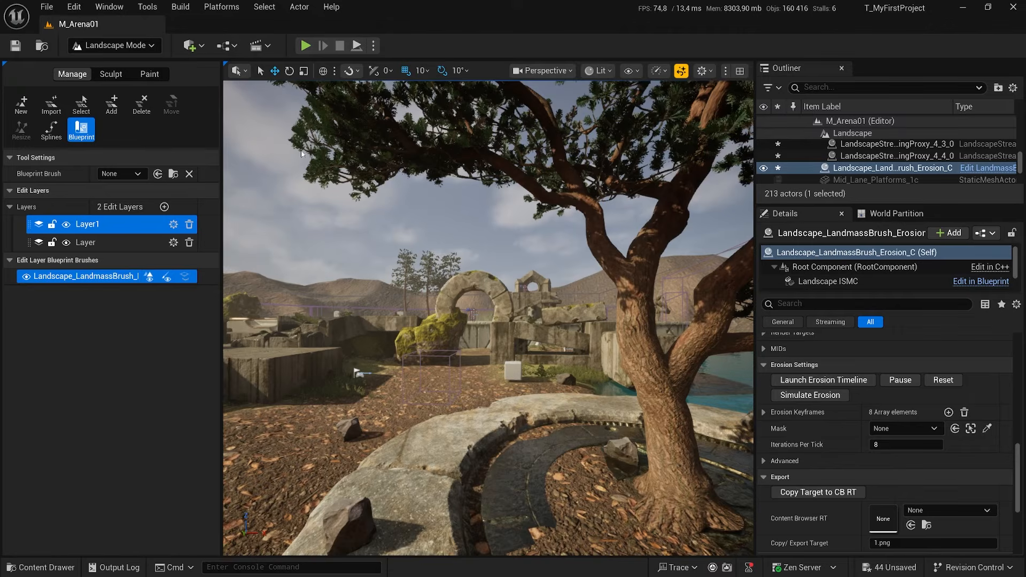
Switch to Selection Mode and capture a high-resolution screenshot of the stone arch and tree in Game View with size multiplier 1.0.
left_click(116, 45)
left_click(112, 65)
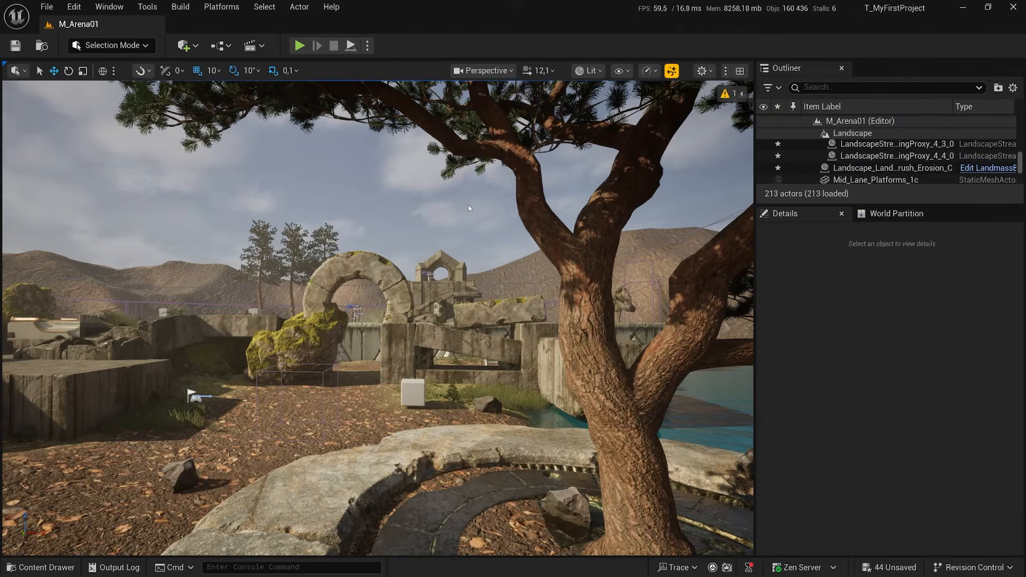
right_click_drag(471, 305, 473, 306)
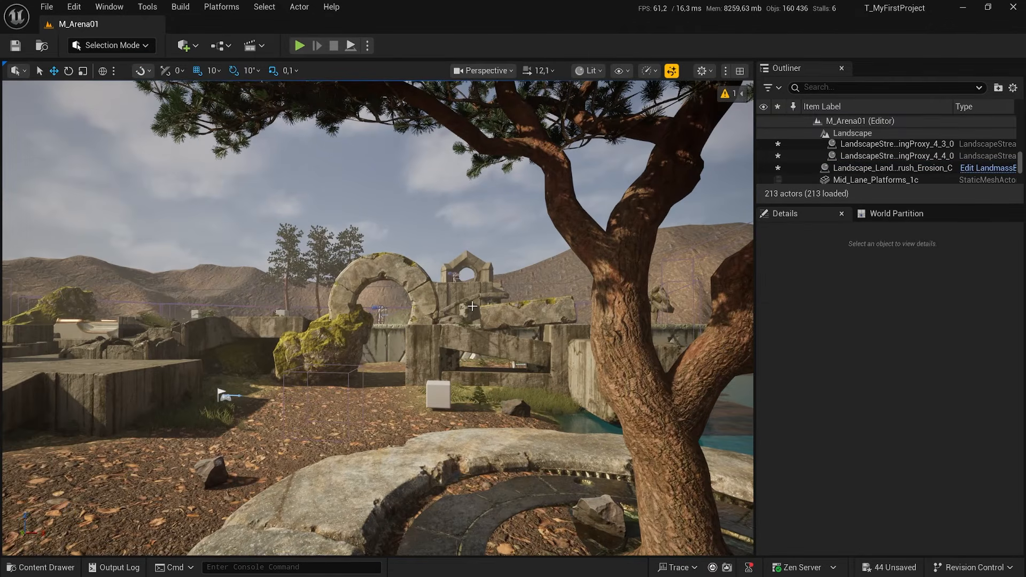
right_click_drag(416, 327, 422, 327)
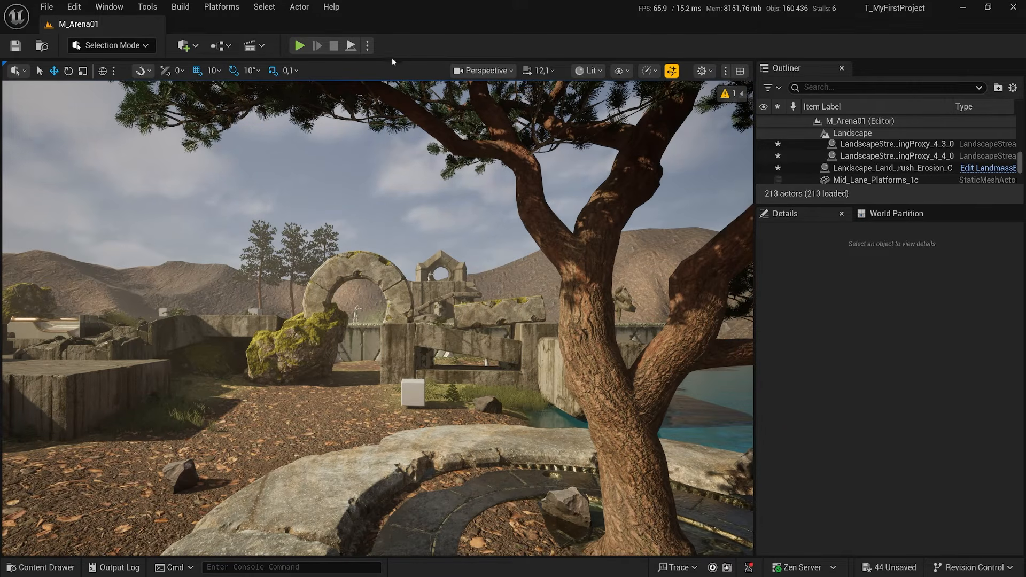
left_click(484, 70)
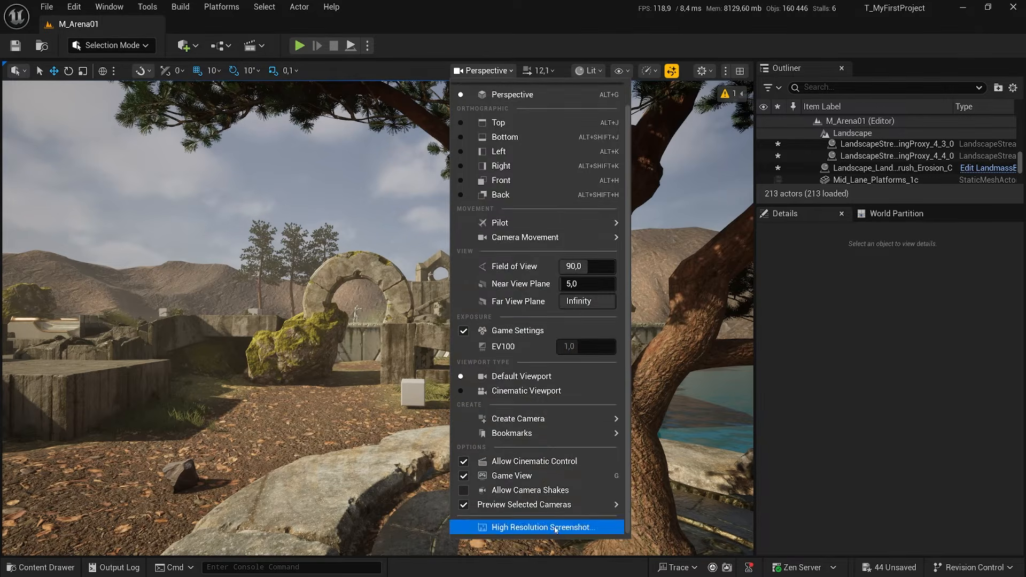
left_click(556, 528)
left_click(600, 358)
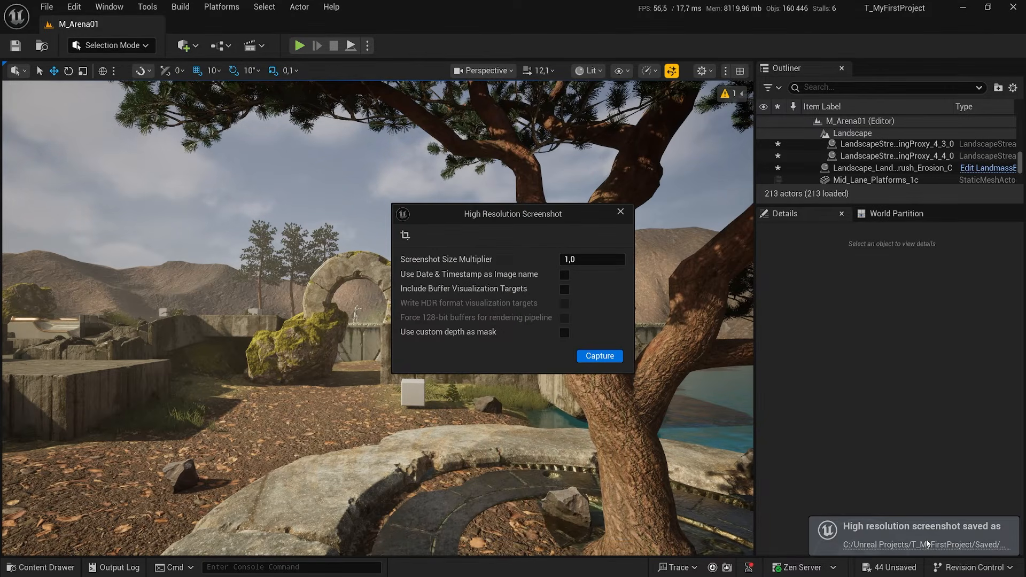
Open the saved screenshots folder and compare HighresScreenshot00002.png with HighresScreenshot00001.png in the image viewer.
left_click(908, 544)
double_click(495, 300)
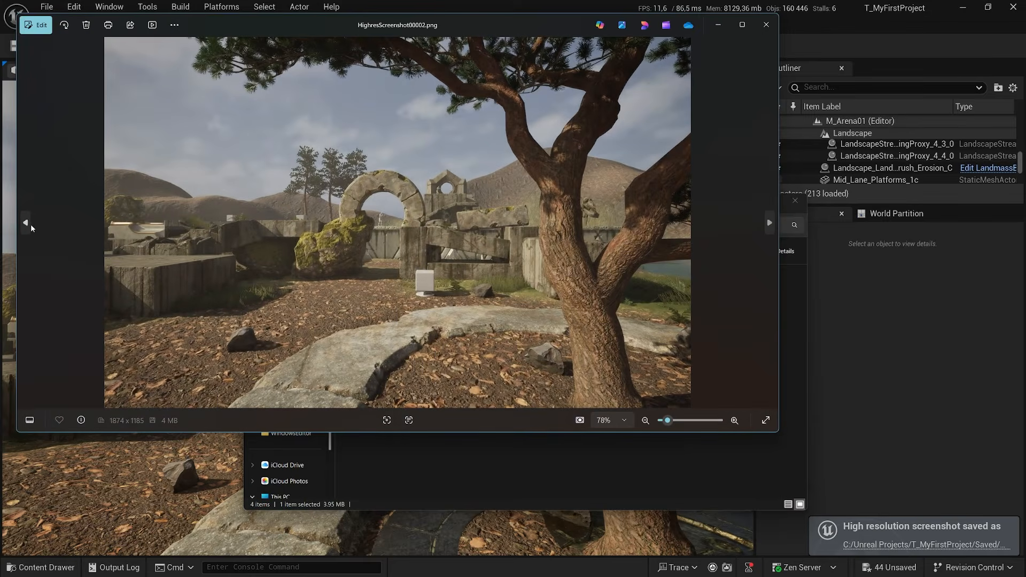
left_click(25, 224)
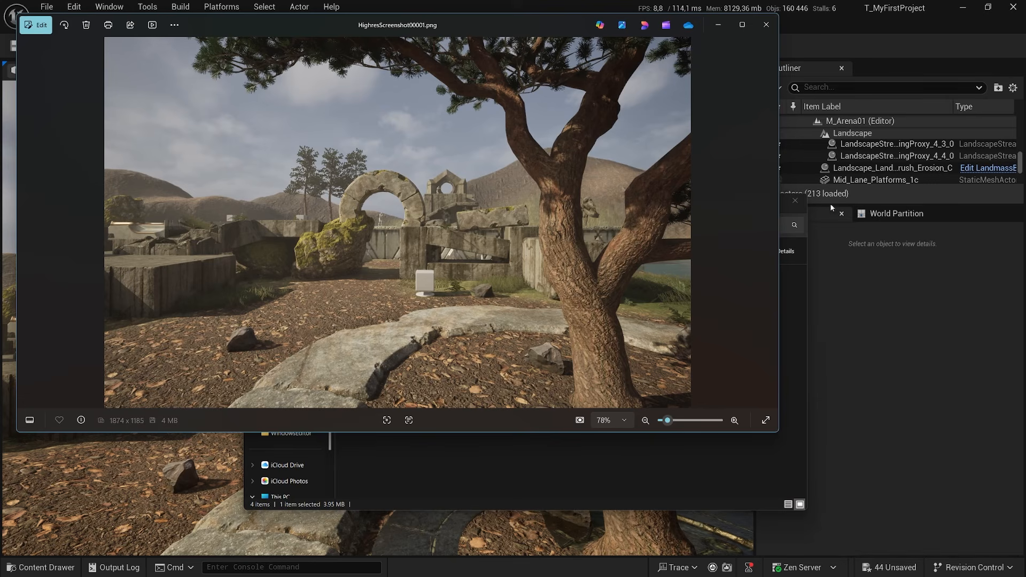
left_click(770, 224)
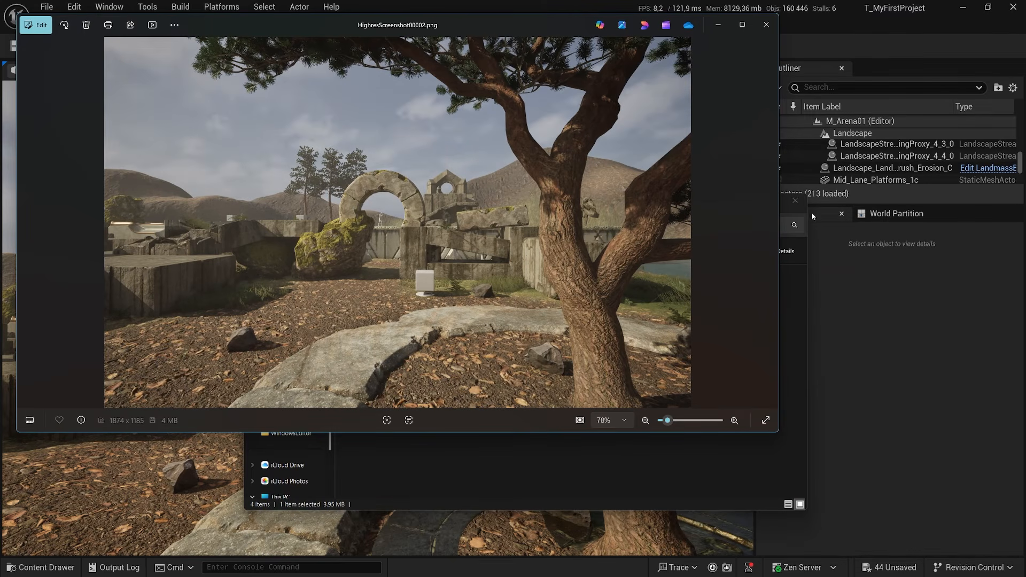
left_click(25, 223)
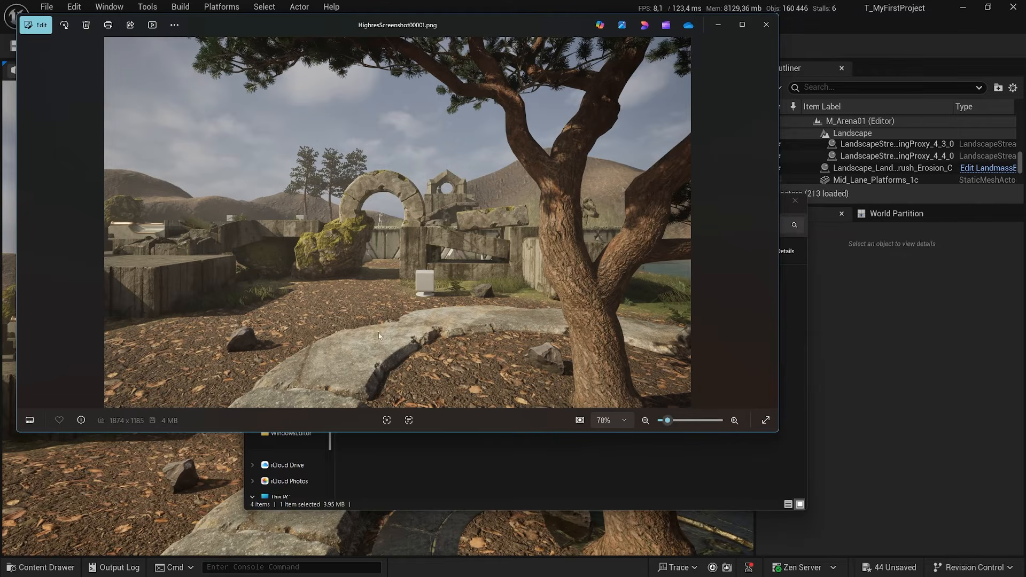
left_click(770, 223)
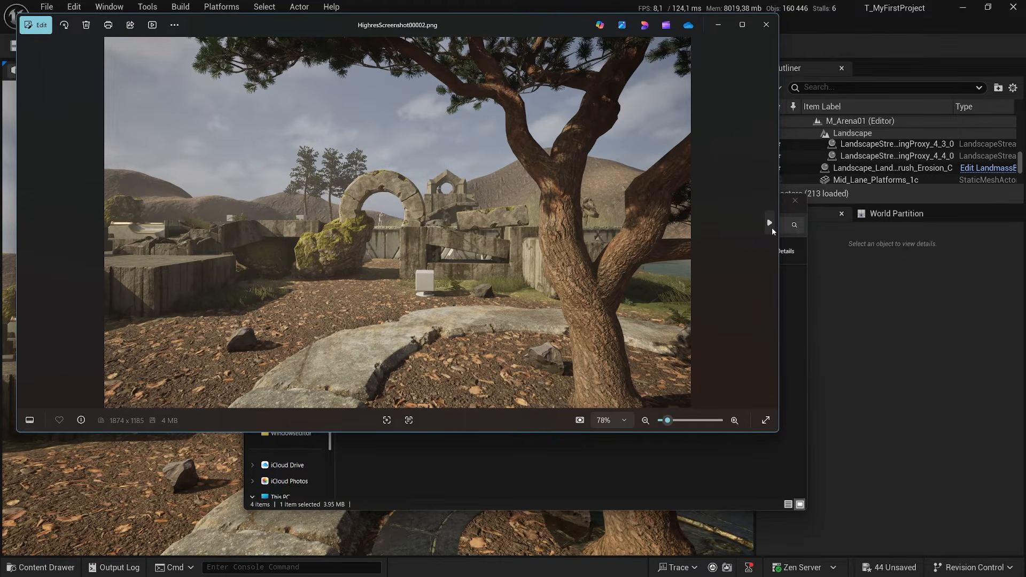
left_click(771, 227)
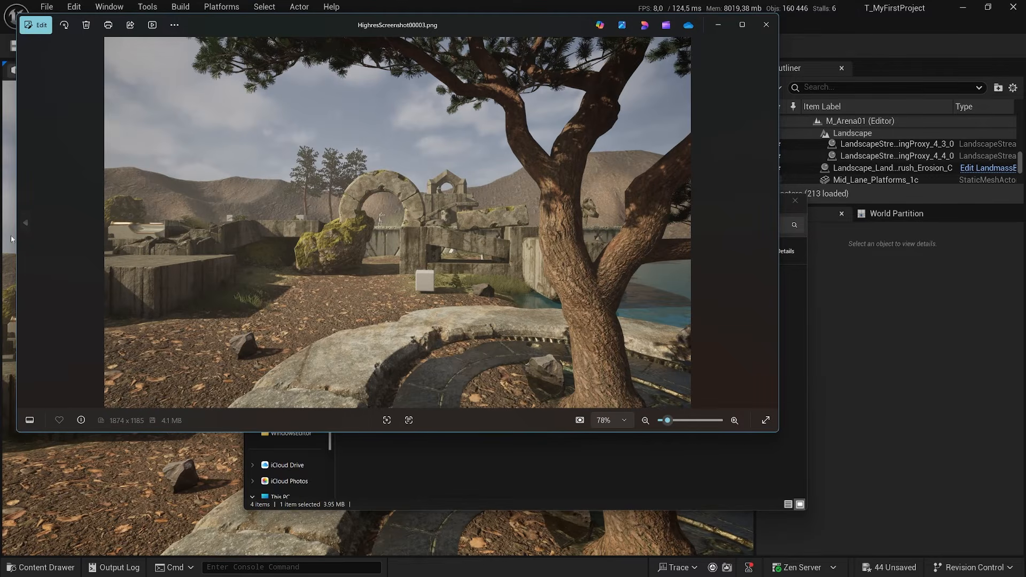
Compare HighresScreenshot00002.png with HighresScreenshot00003.png, then put away the image viewer, the folder window and the screenshot dialog.
left_click(25, 224)
left_click(770, 224)
left_click(26, 223)
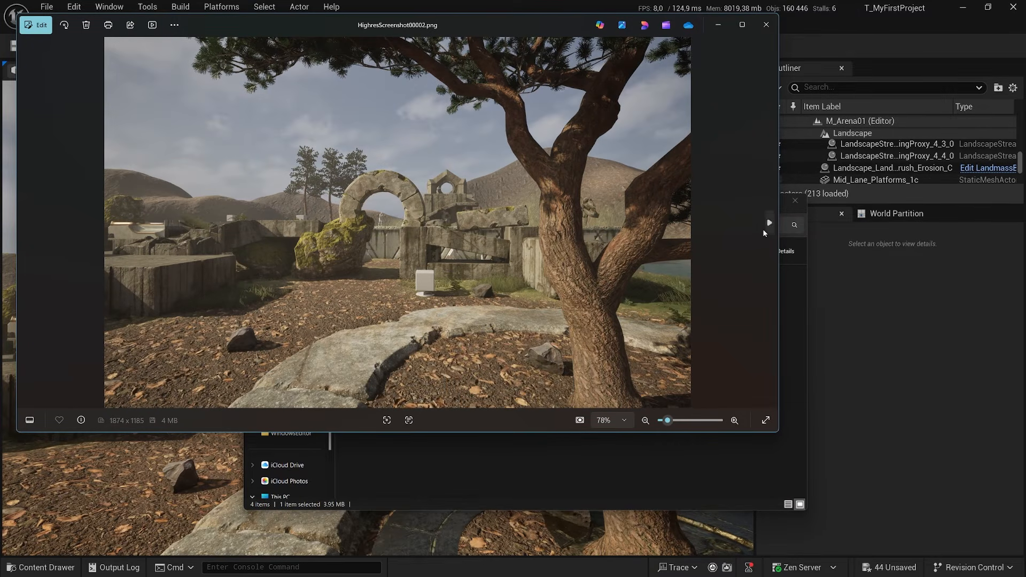
left_click(769, 223)
left_click(26, 222)
left_click(769, 223)
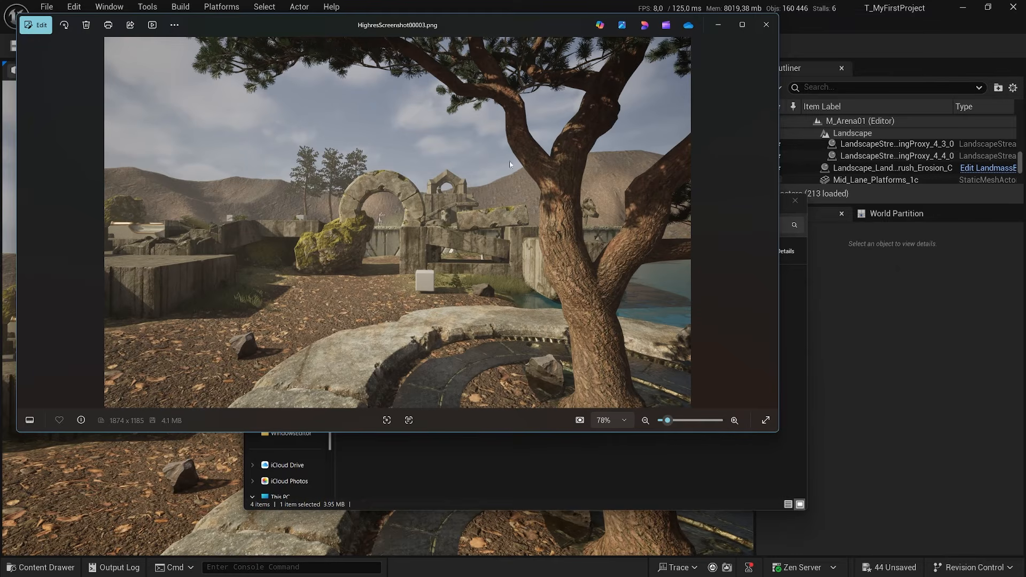
left_click(764, 25)
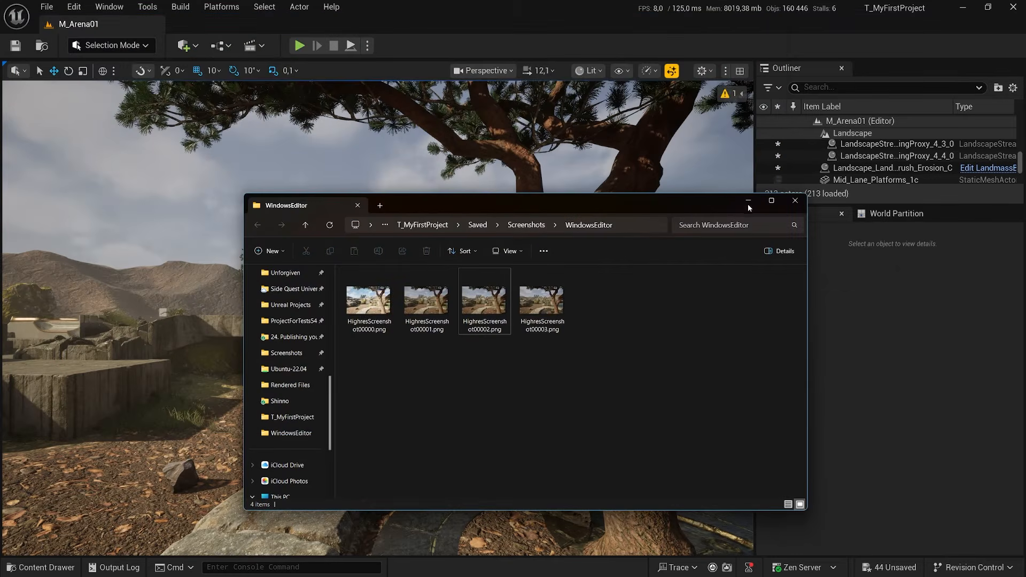
left_click(749, 203)
left_click(621, 213)
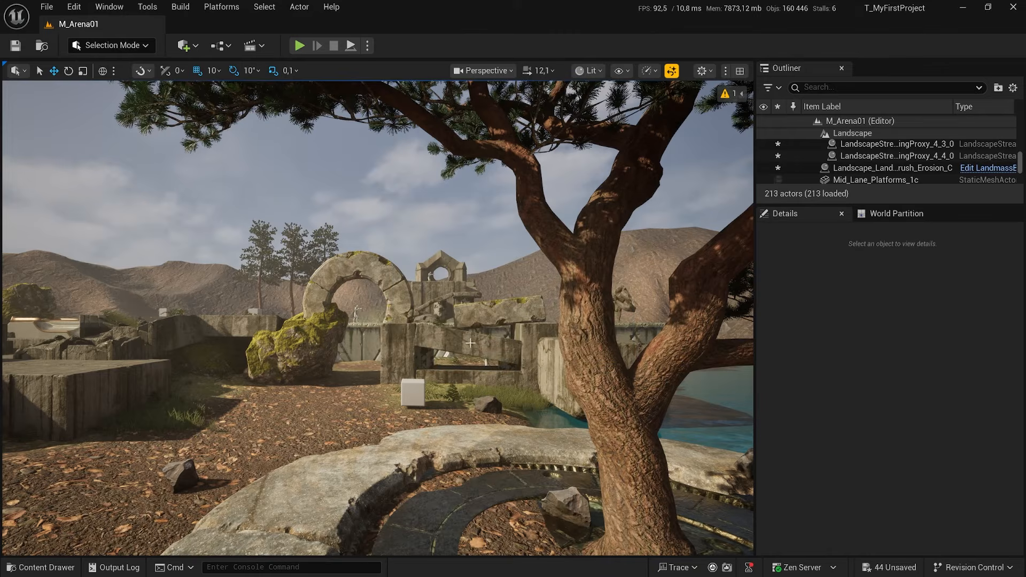
Inspect the eroded hills from among the arena's ruins, across the water and near the wooden ramp.
right_click_drag(471, 343, 443, 328)
key("w")
key("w")
key("w")
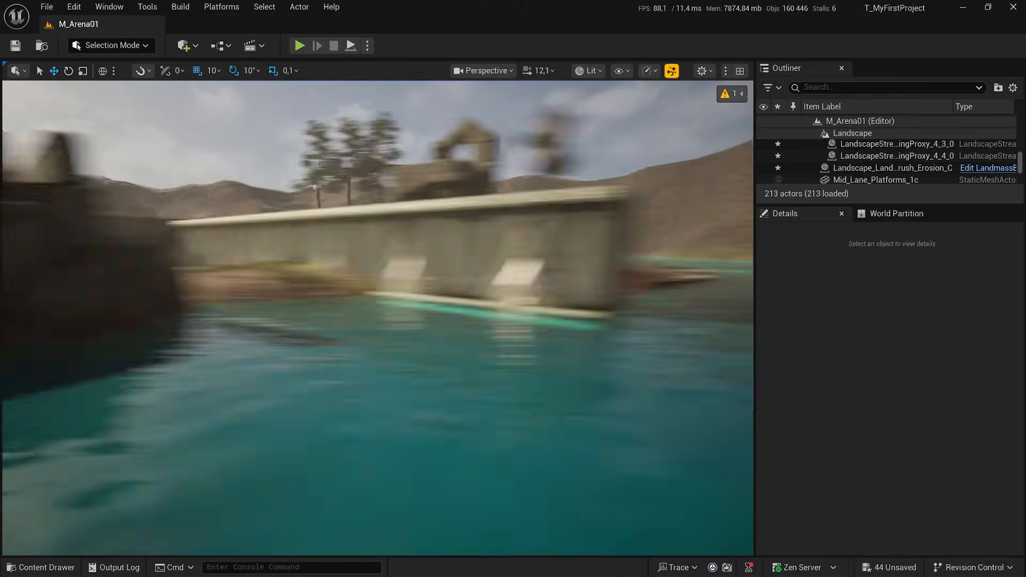
key("w")
mouse_move(481, 370)
right_mouse_down()
mouse_move(513, 368)
mouse_move(481, 370)
right_mouse_up()
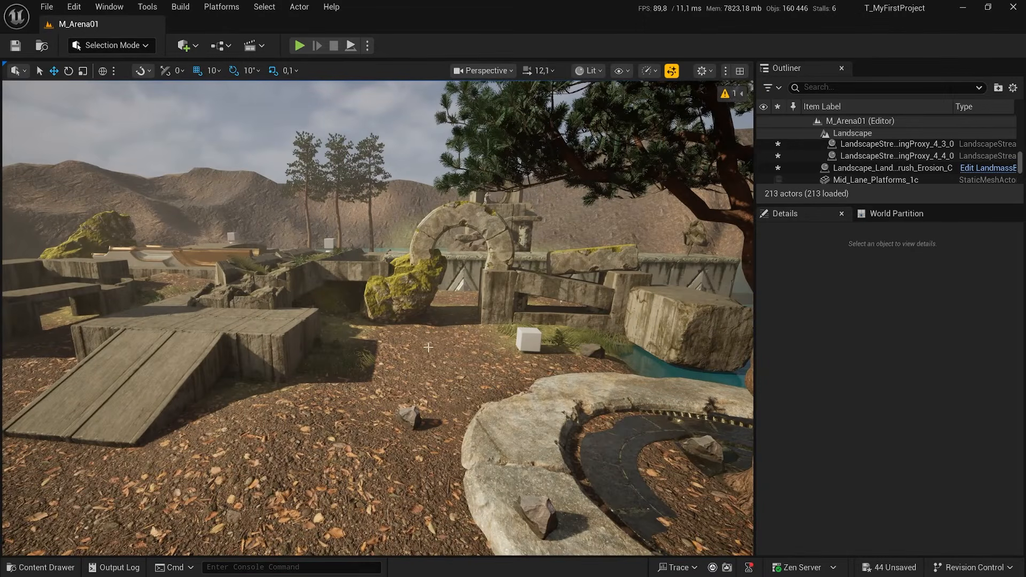
Return to Landscape Mode and toggle Layer1's visibility to compare the terrain with and without erosion, leaving the layer shown.
left_click(111, 45)
left_click(107, 80)
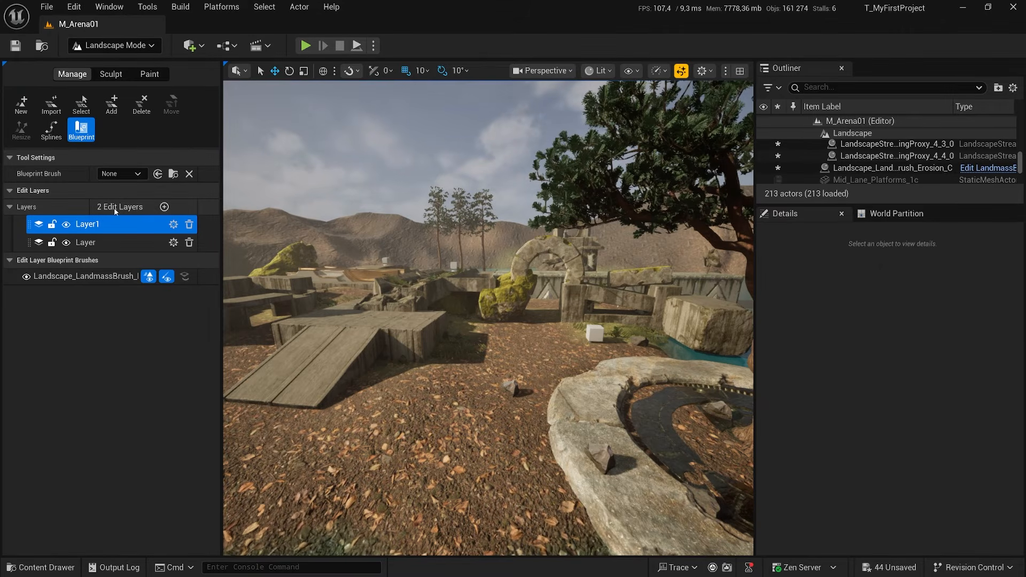
left_click(67, 224)
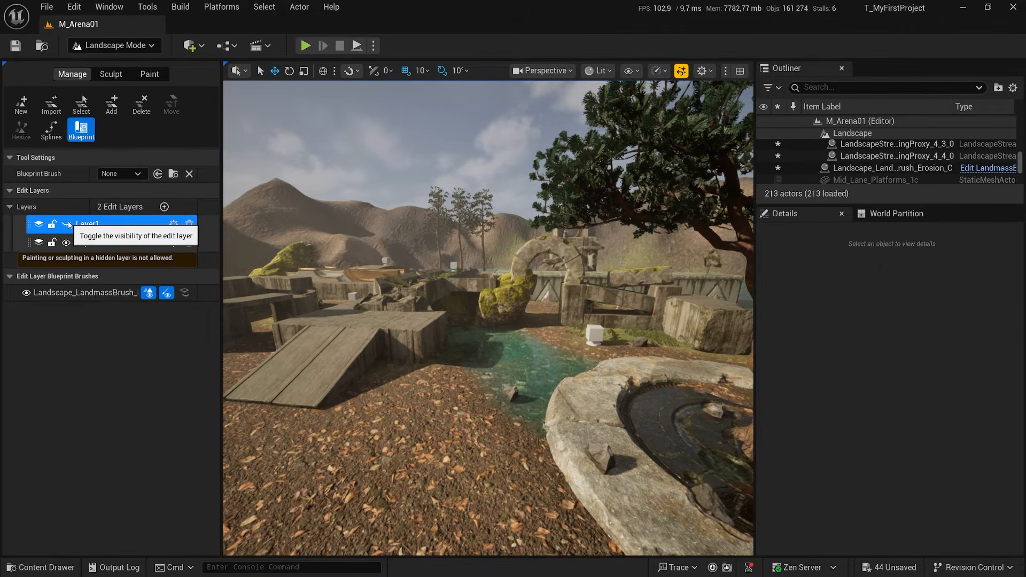
left_click(67, 224)
left_click(67, 224)
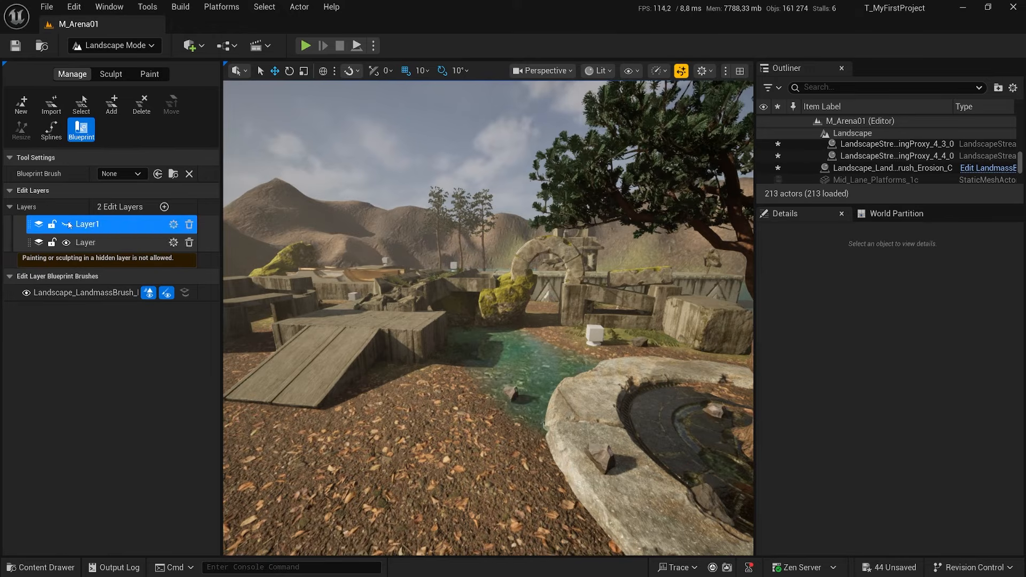
left_click(67, 225)
left_click(67, 224)
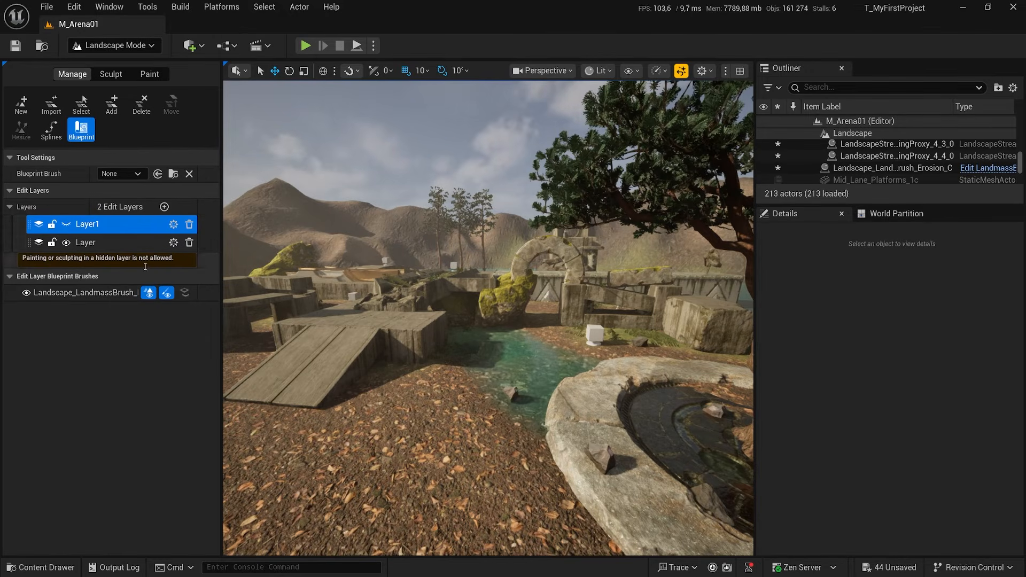
left_click(67, 224)
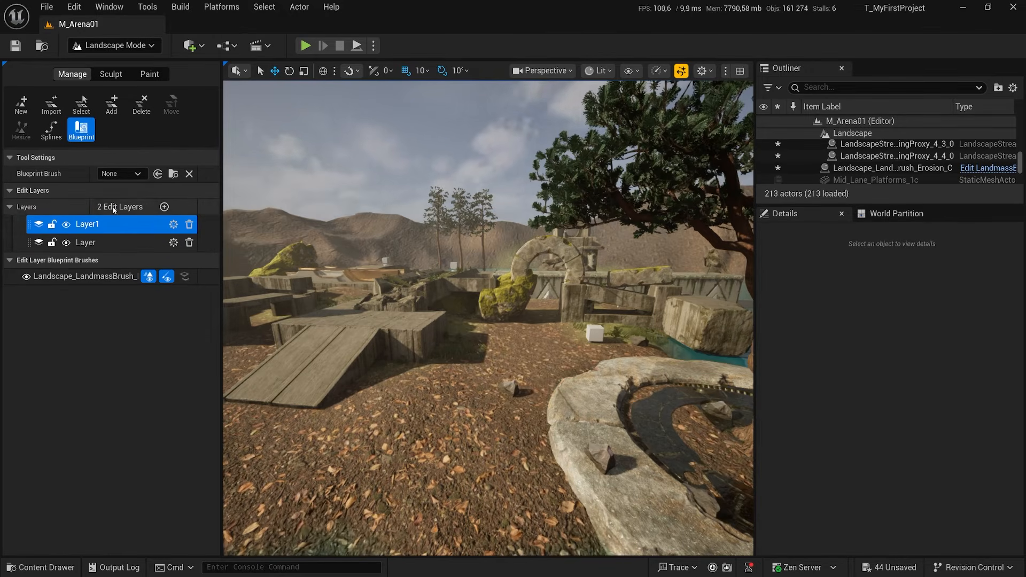
Add a third edit layer of the Landscape Edit Layer class and switch to the landscape sculpting tools.
left_click(164, 207)
left_click(433, 223)
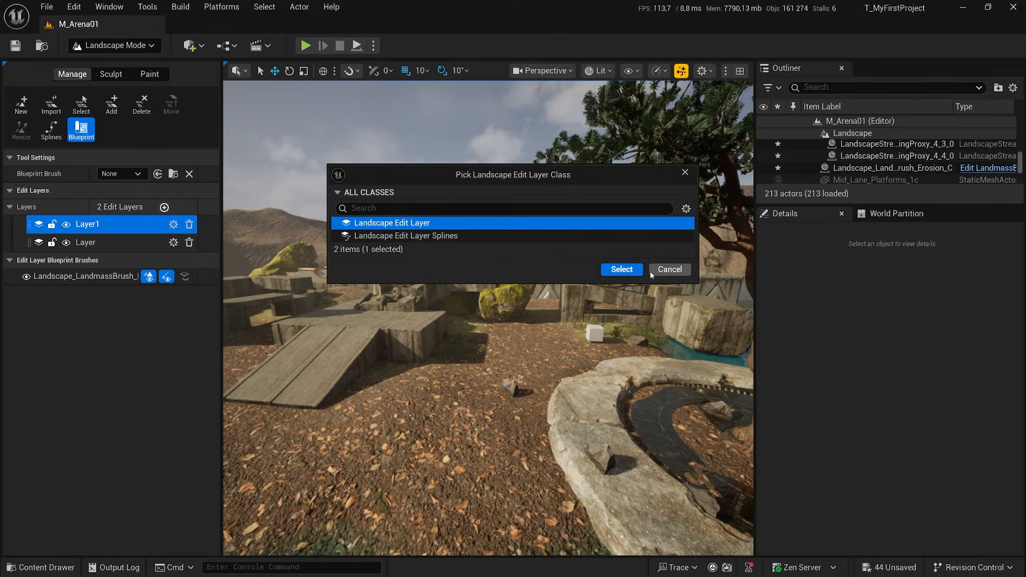
left_click(622, 269)
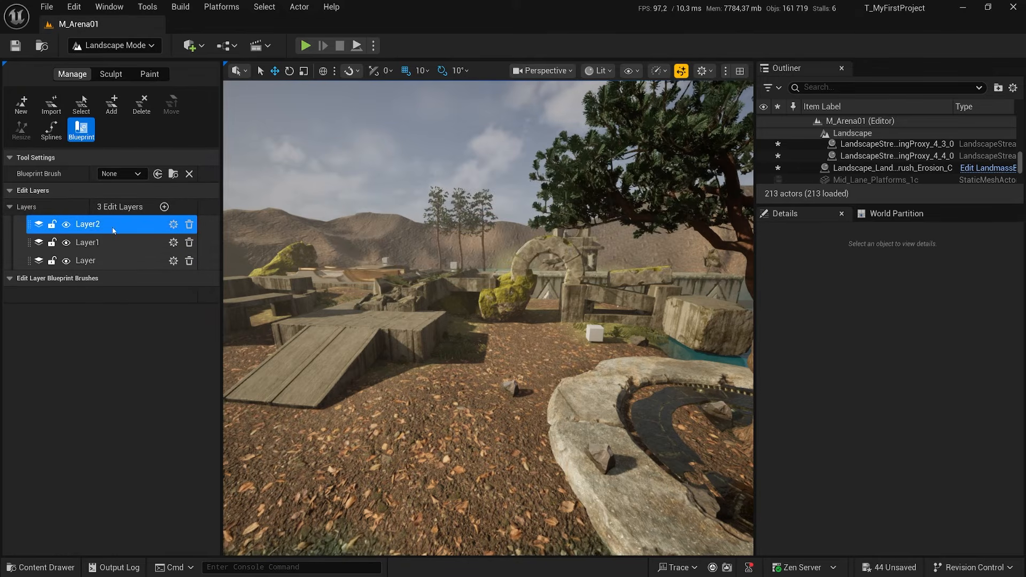
left_click(112, 74)
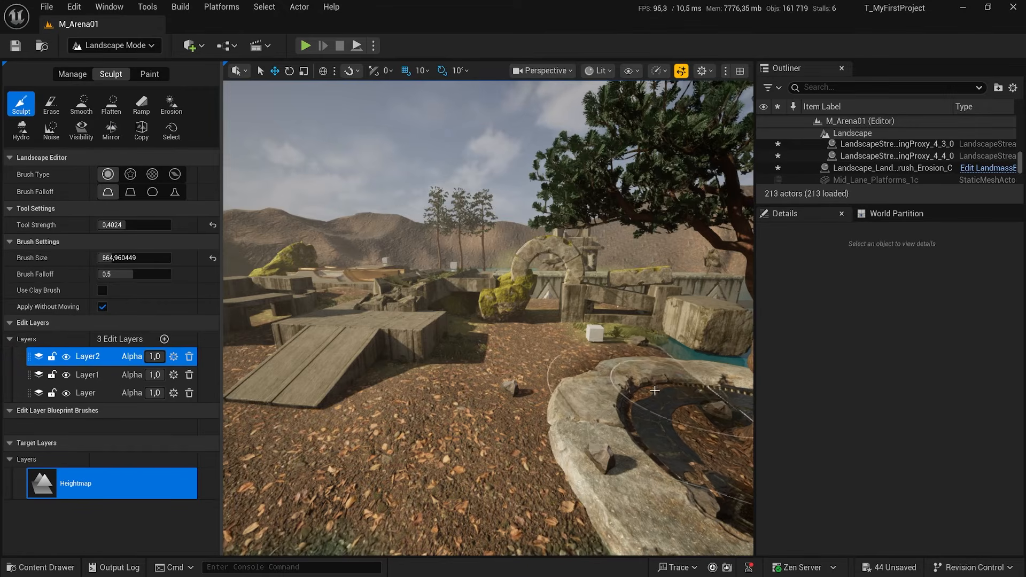
Inspect the arena's leaf-covered ground, stone arch, tree ring and surrounding water up to the eroded hills.
mouse_move(563, 365)
right_mouse_down()
mouse_move(670, 386)
mouse_move(695, 381)
mouse_move(434, 348)
mouse_move(539, 342)
mouse_move(508, 344)
mouse_move(532, 358)
right_mouse_up()
key("w")
key("w")
key("s")
key("w")
key("s")
key("w")
key("s")
key("s")
key("w")
key("s")
key("w")
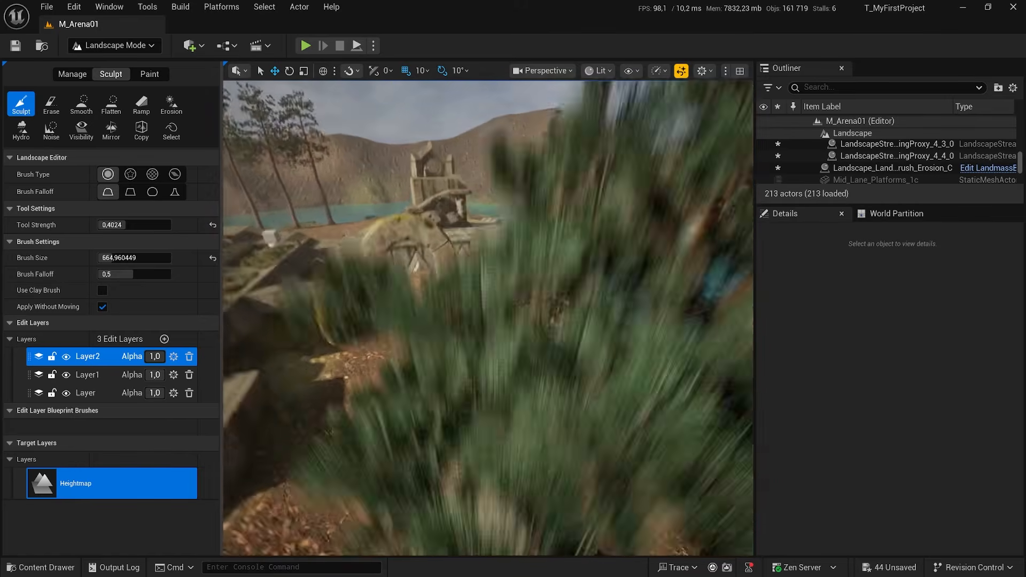
right_click_drag(446, 321, 443, 336)
key("w")
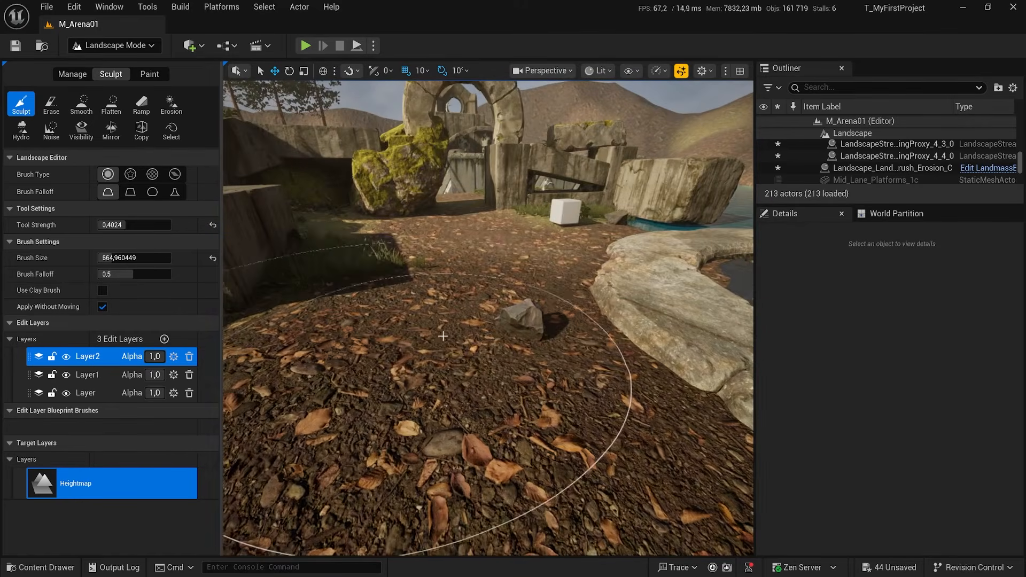
key("s")
right_click_drag(496, 284, 497, 286)
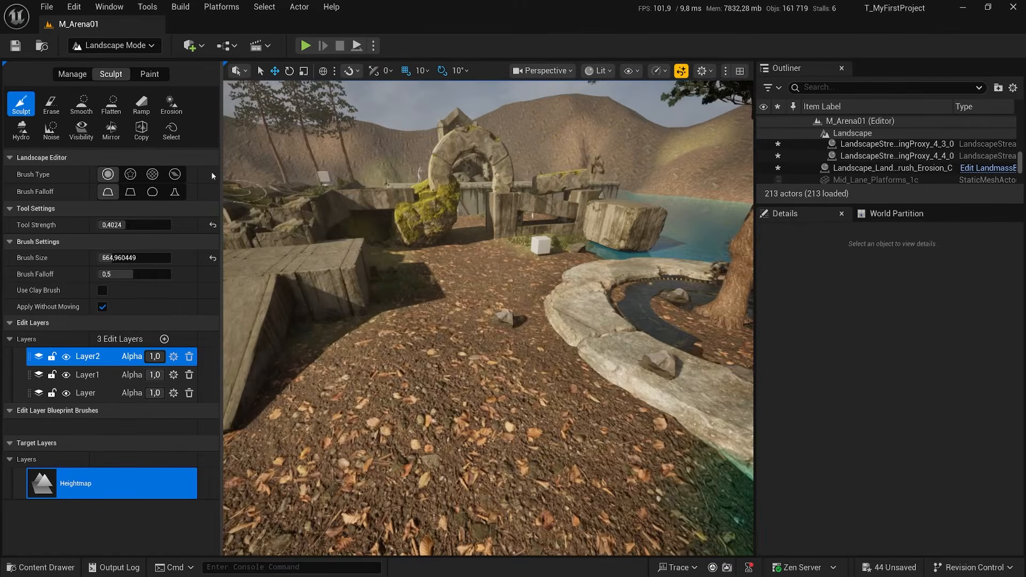
Use the Flatten tool on Layer2 to level the shoreline between the big tree and the end of the long stone wall.
left_click(112, 106)
key("s")
right_click_drag(563, 367, 562, 370)
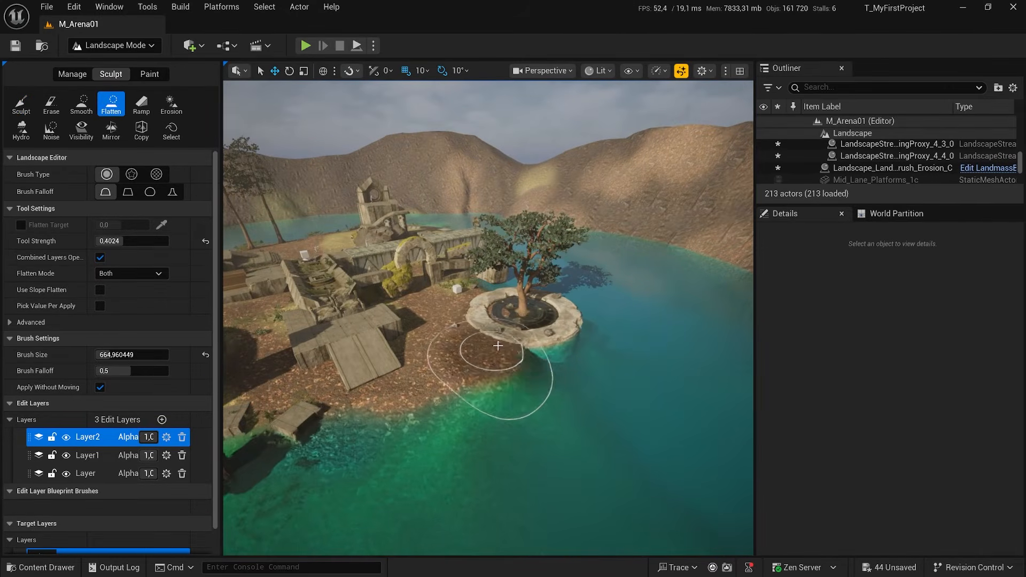
key("d")
mouse_move(559, 318)
right_mouse_down()
mouse_move(487, 305)
mouse_move(491, 322)
mouse_move(516, 319)
right_mouse_up()
key("w")
key("e")
key("w")
key("s")
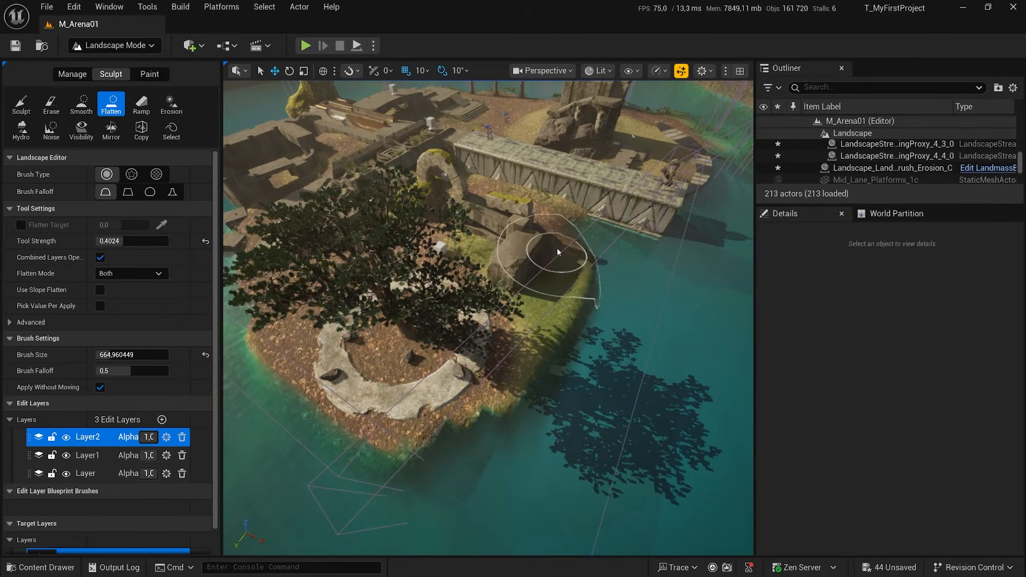
right_click_drag(592, 225, 590, 253)
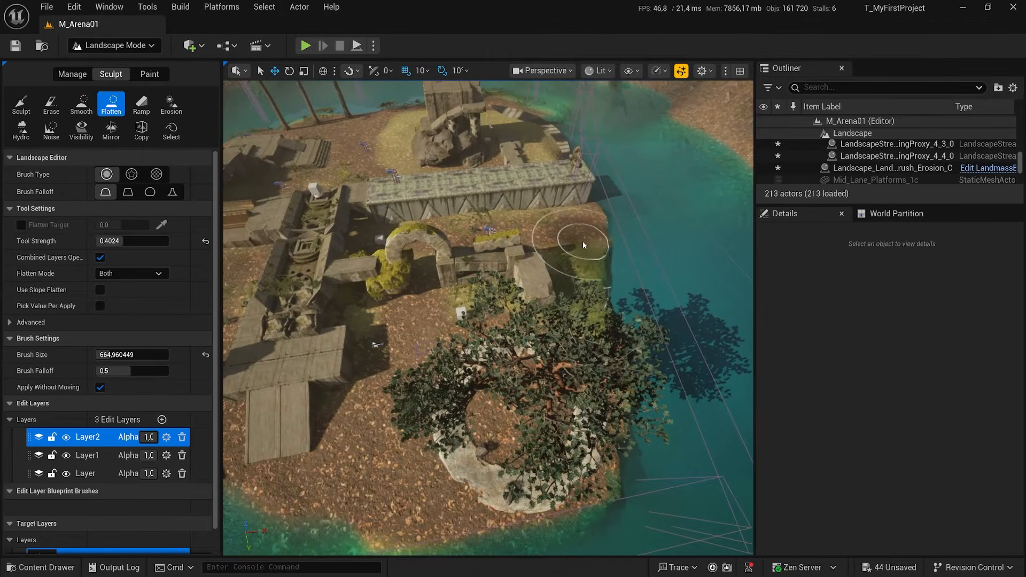
Switch to the Smooth tool and soften the shoreline beside the end of the long stone wall.
key("d")
mouse_move(608, 316)
right_mouse_down()
mouse_move(465, 311)
mouse_move(529, 294)
right_mouse_up()
key("w")
key("a")
key("a")
key("s")
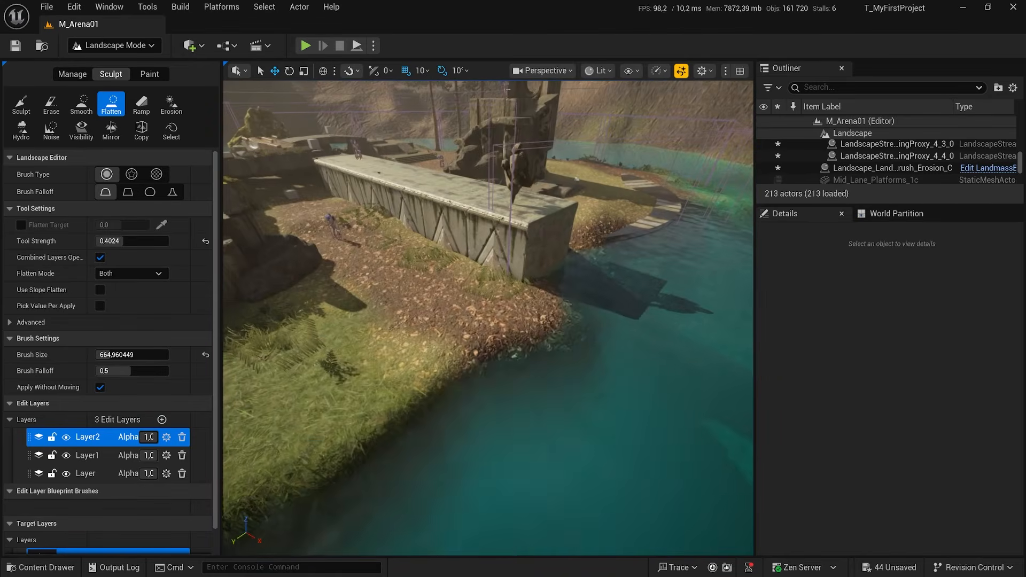
left_click(81, 105)
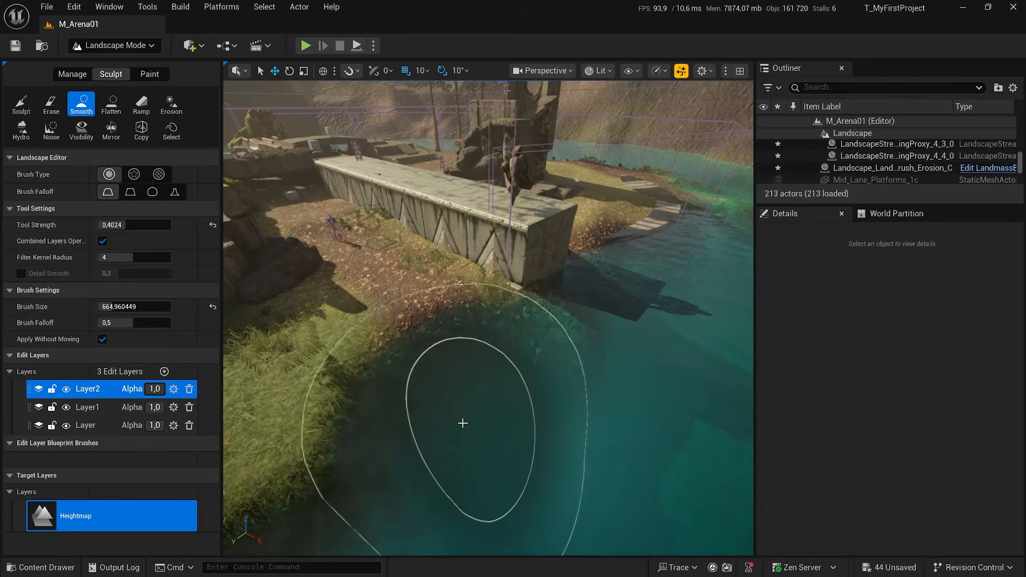
key("a")
right_click_drag(462, 422, 529, 427)
Check the submerged slope and smooth the edge of the grassy bank where it drops into the water.
key("d")
key("w")
right_click_drag(453, 339, 513, 302)
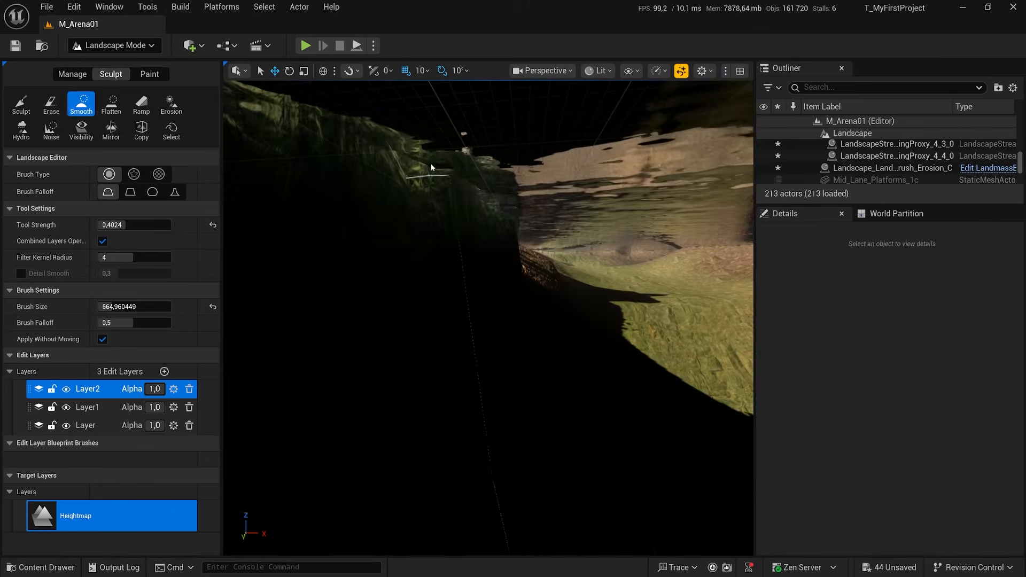
right_click_drag(431, 168, 454, 201)
key("s")
key("s")
right_click_drag(488, 443, 499, 431)
right_click_drag(458, 385, 434, 374)
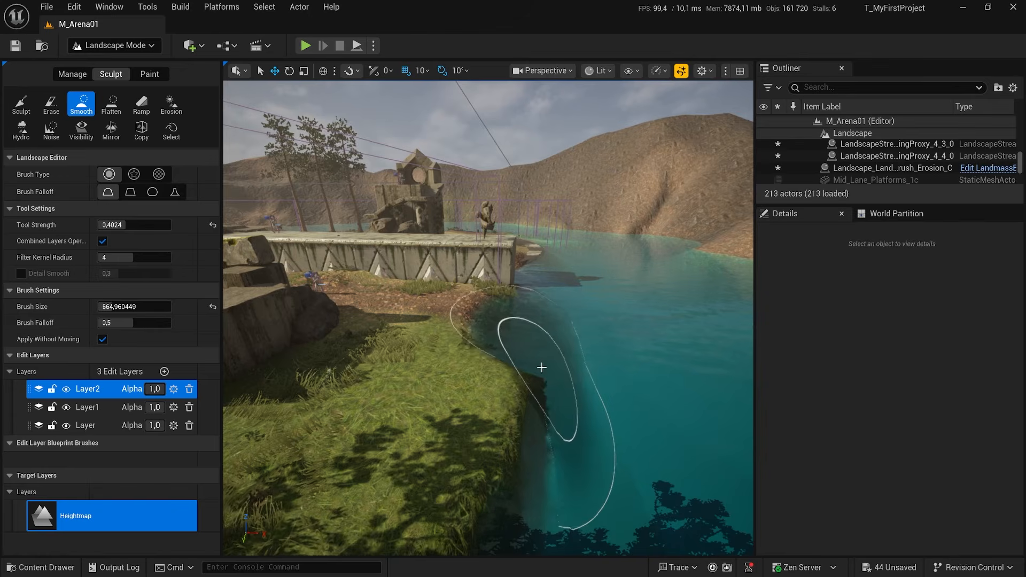
Use the Sculpt tool to lower the ground beneath the mannequin in the arena until the dark surface underneath is exposed.
key("d")
mouse_move(542, 368)
right_mouse_down()
mouse_move(497, 390)
mouse_move(428, 378)
mouse_move(410, 389)
right_mouse_up()
key("s")
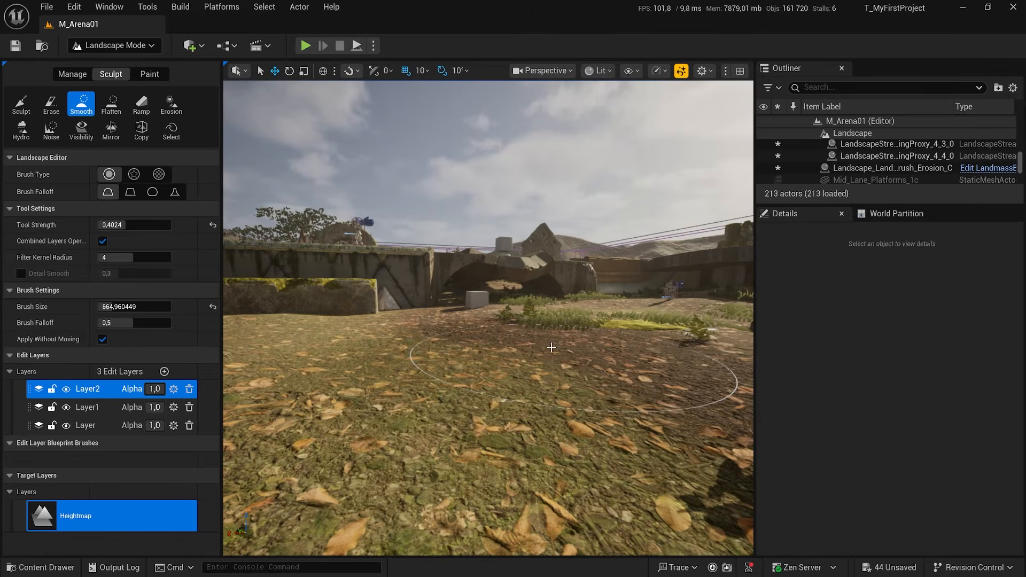
key("s")
mouse_move(551, 347)
right_mouse_down()
mouse_move(636, 350)
mouse_move(708, 369)
mouse_move(732, 417)
mouse_move(735, 387)
mouse_move(583, 361)
right_mouse_up()
key("a")
key("w")
key("q")
key("s")
key("w")
key("s")
key("e")
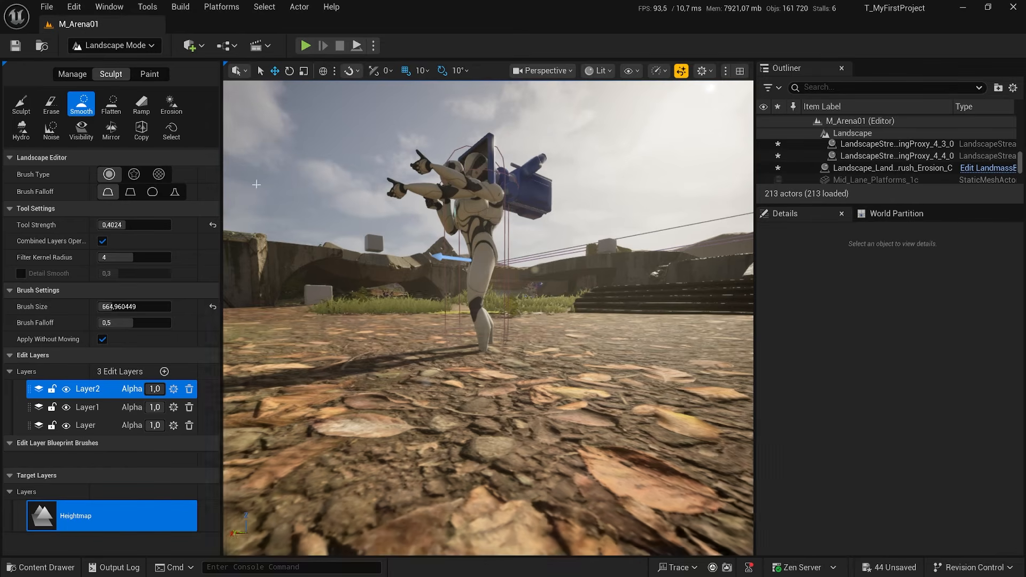
left_click(30, 111)
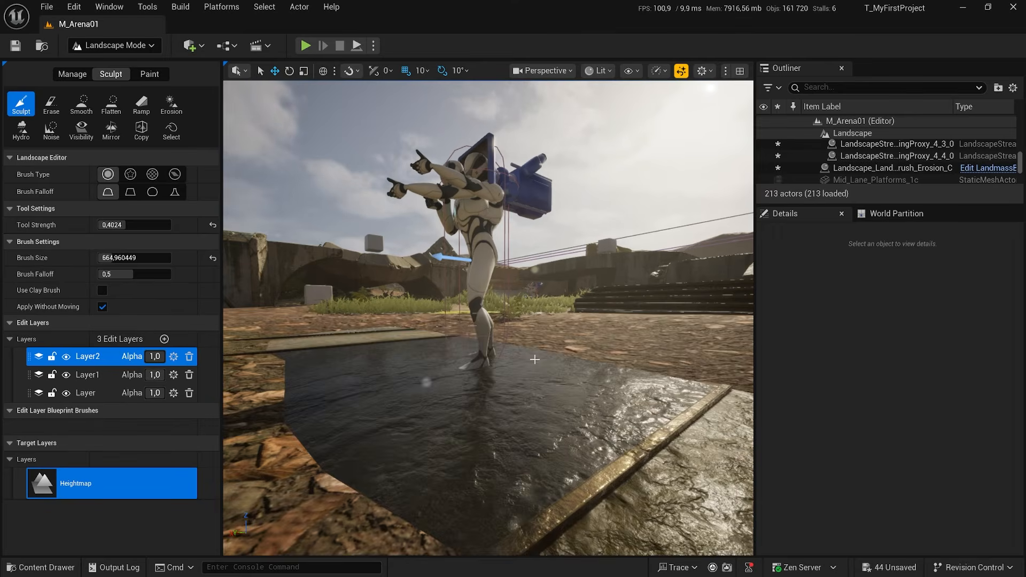
key("e")
right_click_drag(535, 359, 535, 363)
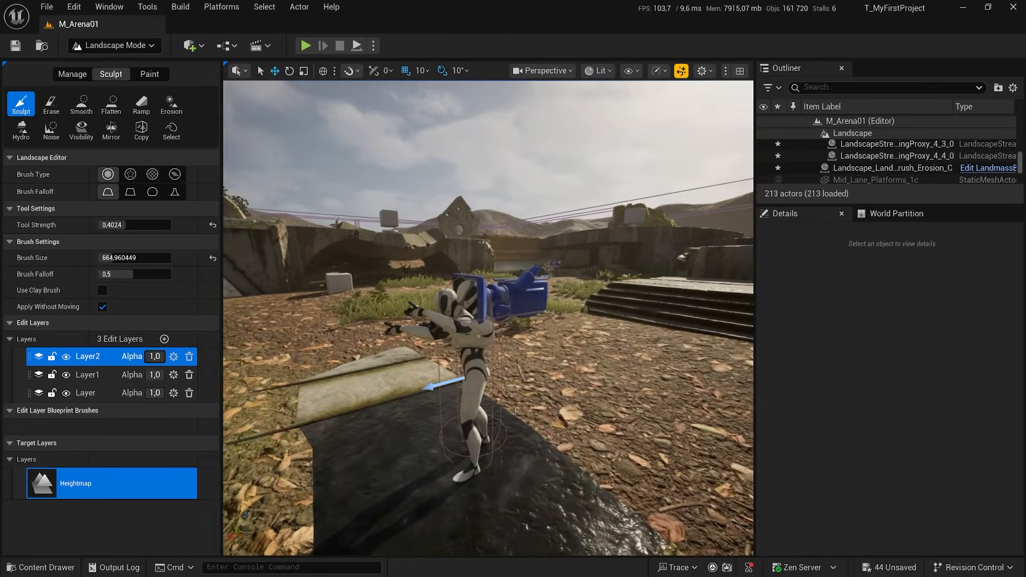
Reduce the Sculpt tool strength to 0.119734 and work the ground gently around the mannequin's feet.
left_click_drag(121, 225, 109, 224)
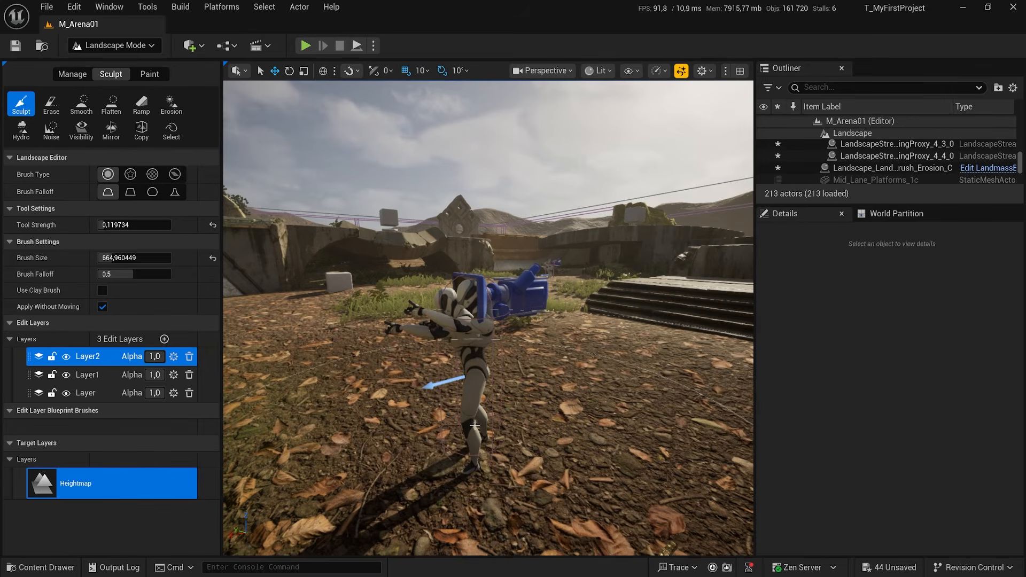
mouse_move(520, 466)
right_mouse_down()
mouse_move(523, 481)
mouse_move(520, 467)
right_mouse_up()
key("q")
key("e")
right_click_drag(509, 394, 510, 394)
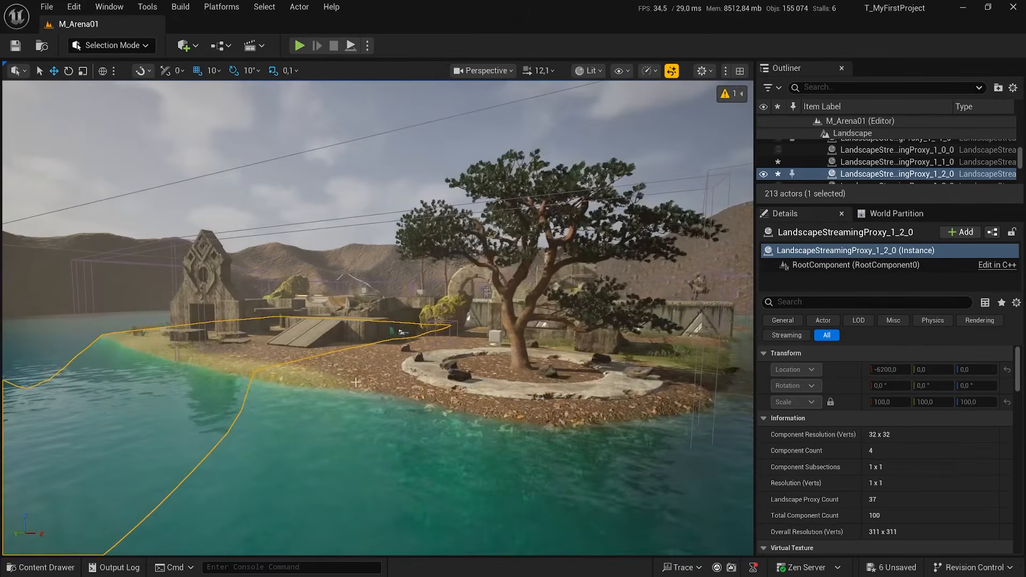
Inspect the shallow water beneath the stone arch and the lake shore beside the three pines.
right_click_drag(374, 320, 463, 325)
right_click_drag(309, 380, 363, 381)
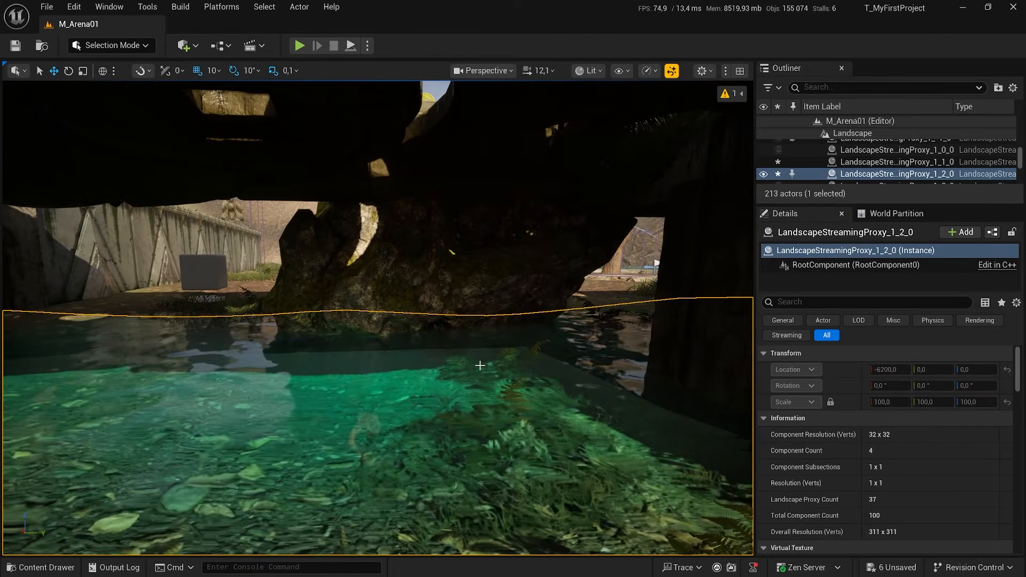
right_click_drag(479, 365, 420, 382)
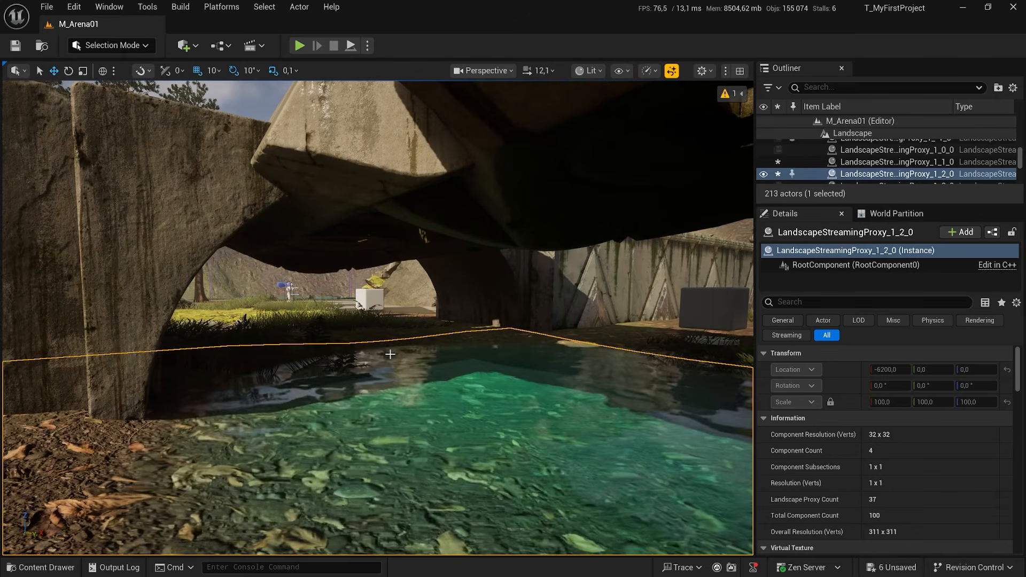
right_click_drag(513, 395, 373, 371)
key("w")
key("w")
key("s")
left_click(431, 392)
right_click_drag(431, 393, 561, 390)
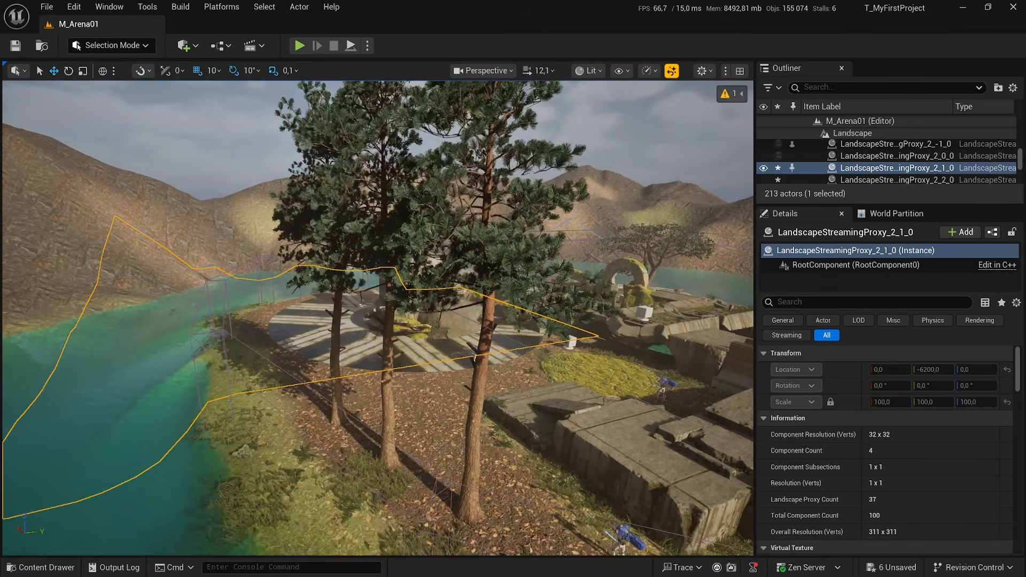
right_click_drag(437, 393, 423, 437)
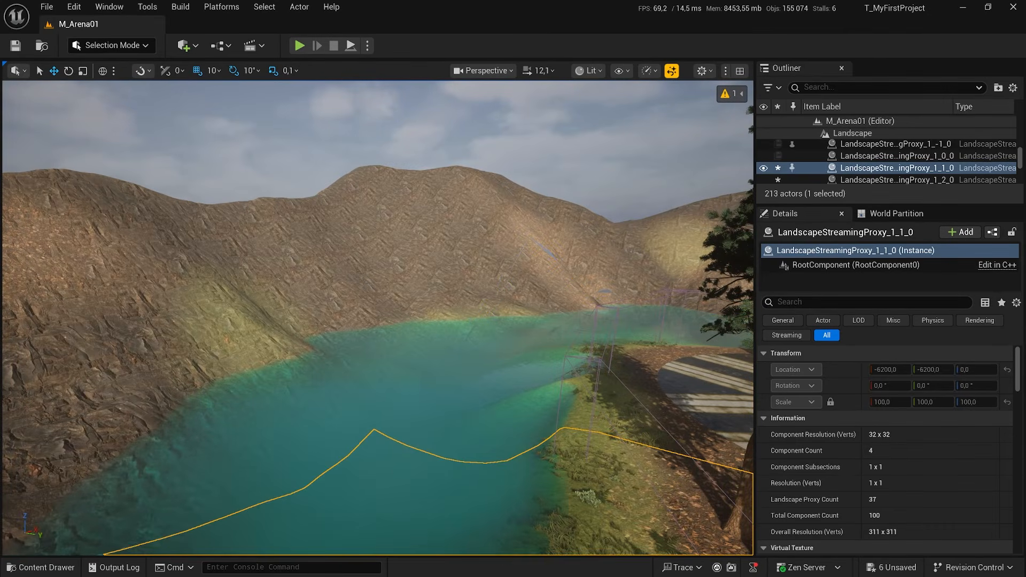
Select landscape streaming proxies through the lake's water surface and check the Allow Translucent Selection option.
left_click(371, 402)
left_click(408, 425)
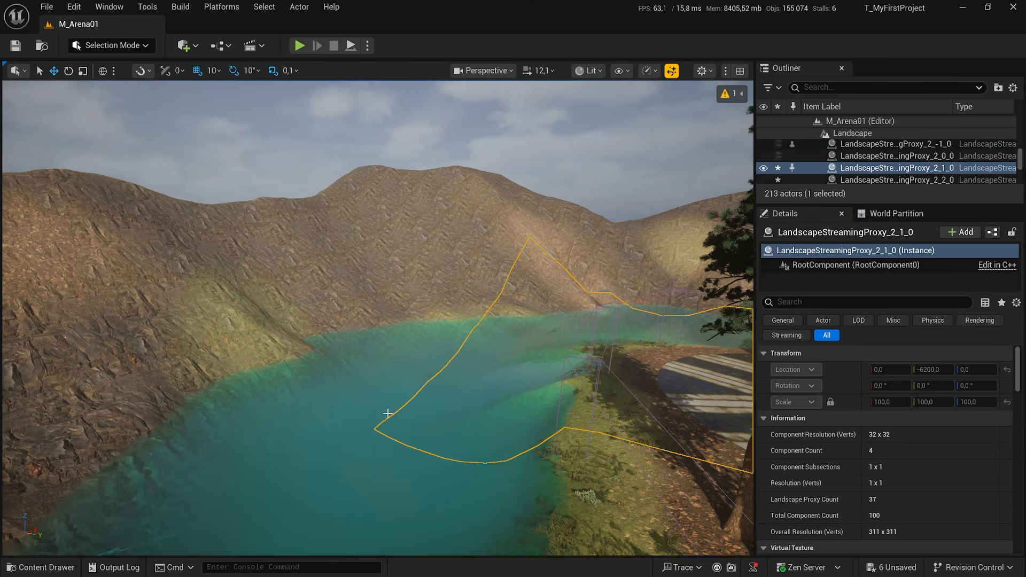
right_click_drag(388, 413, 431, 398)
left_click(369, 321)
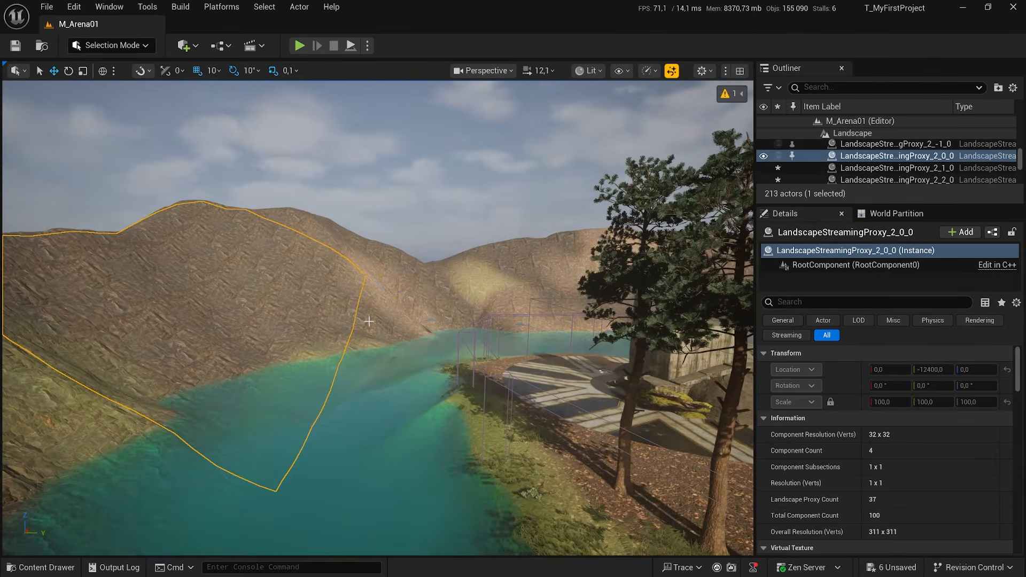
right_click_drag(459, 364, 505, 374)
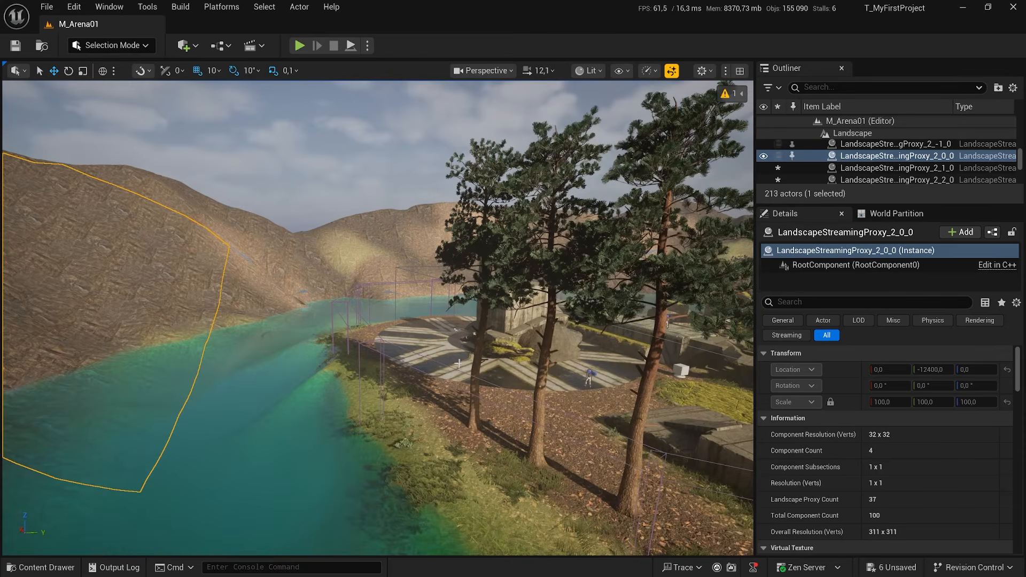
left_click(23, 73)
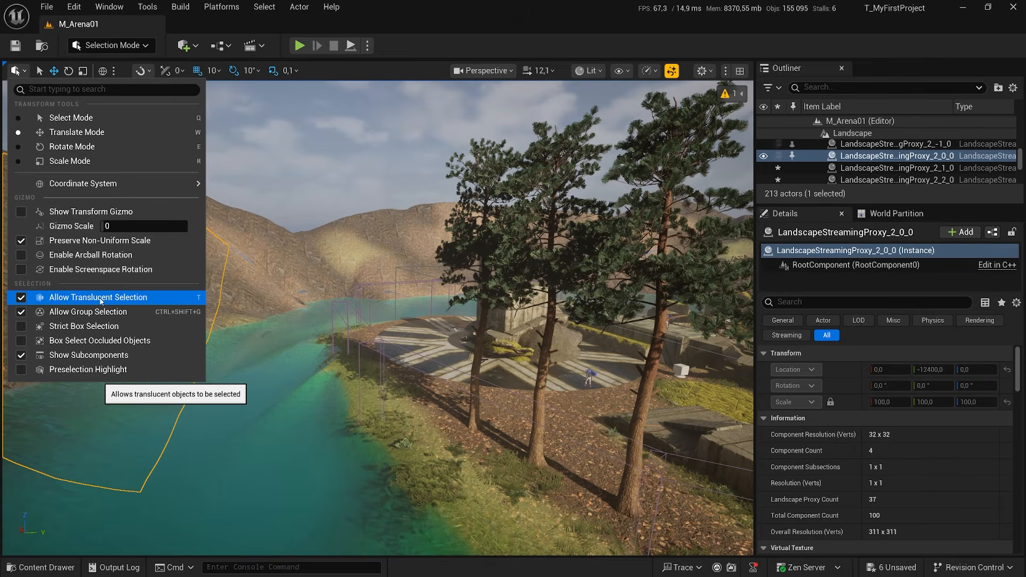
left_click(396, 392)
Inspect the ruins, the ramp and the moss-covered arch against the eroded mountain backdrop.
key("w")
right_click_drag(396, 392, 248, 384)
key("d")
key("w")
key("a")
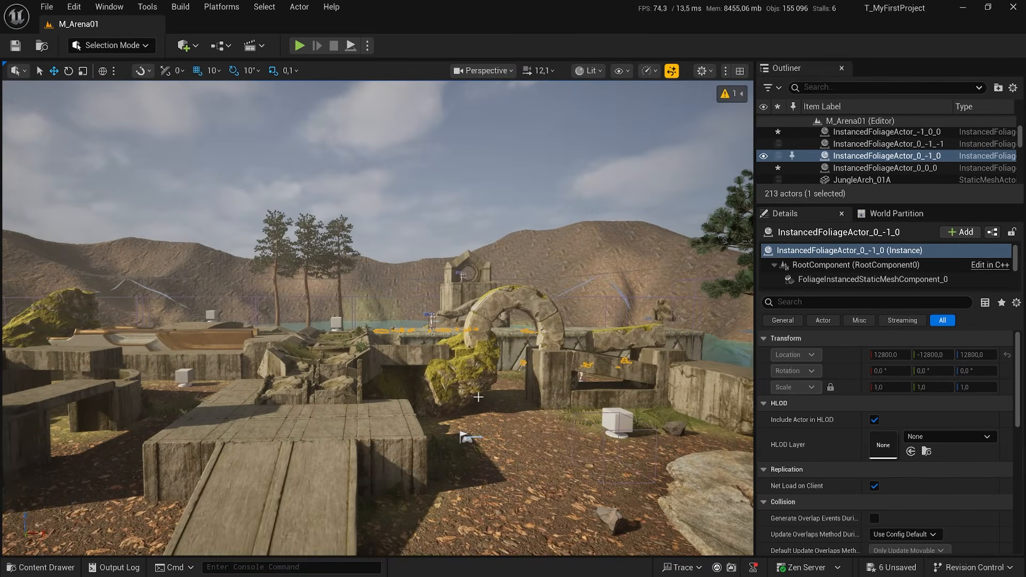
key("d")
right_click_drag(489, 426, 457, 422)
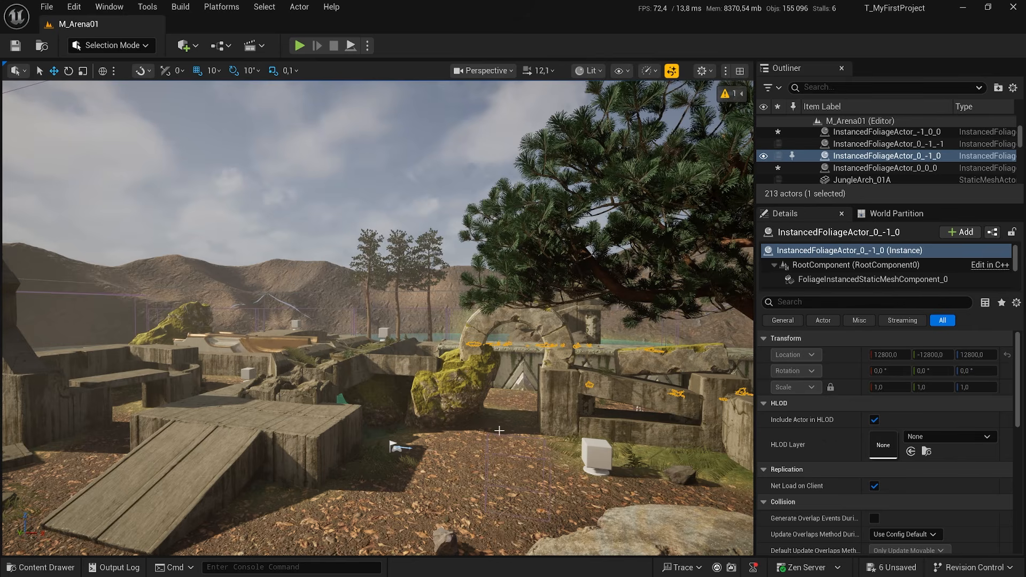
key("s")
right_click_drag(500, 431, 493, 436)
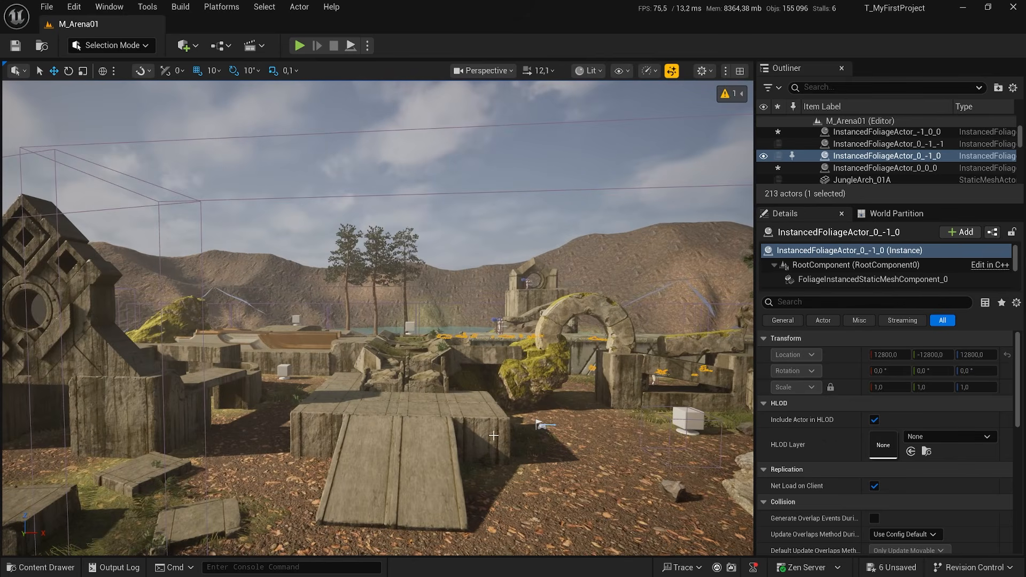